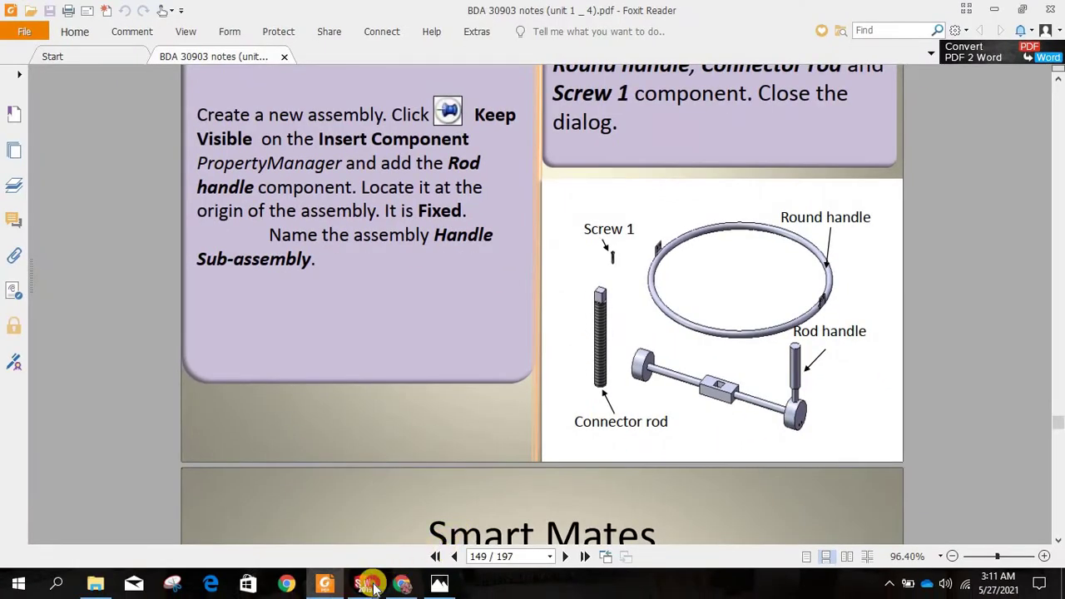
# Step: Switch to SOLIDWORKS and insert the Rod handle from the 2_Flywheel Press folder as the assembly's first component
pyautogui.moveTo(366, 584)
pyautogui.click(393, 541)
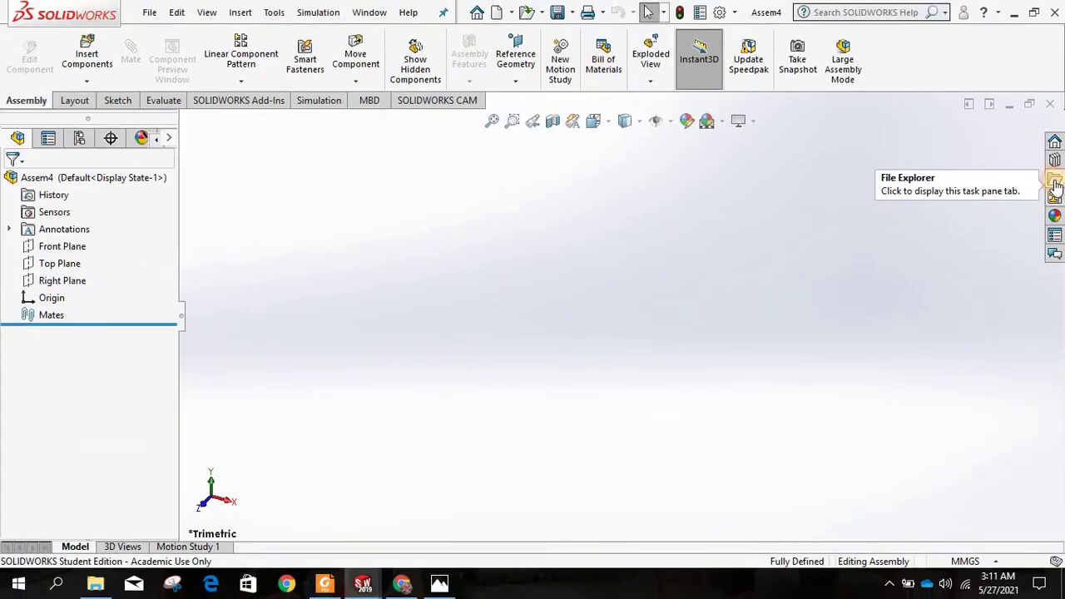
pyautogui.click(1048, 188)
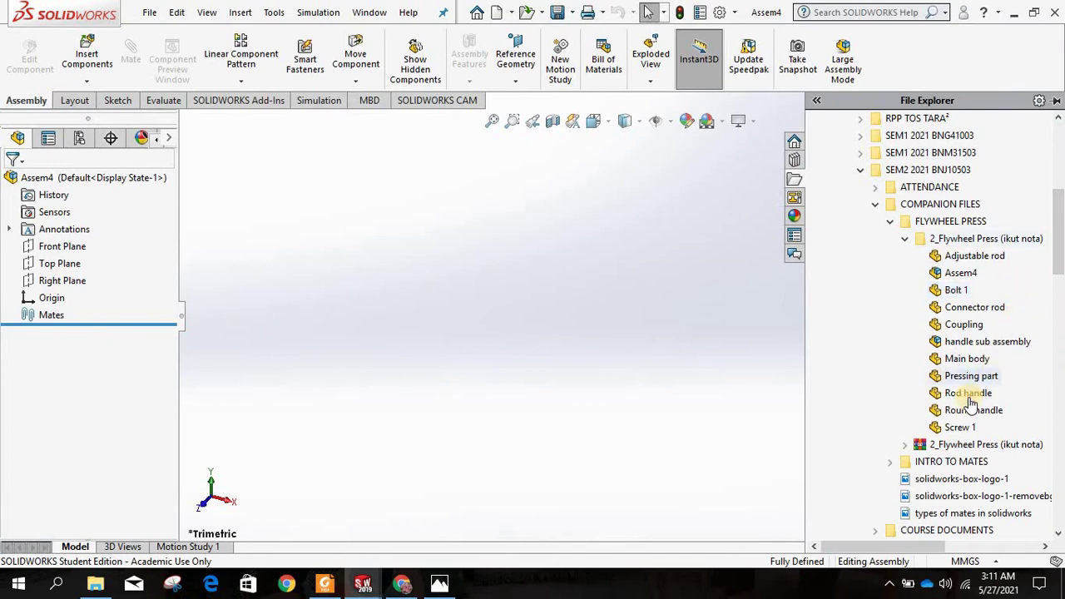
pyautogui.moveTo(970, 403)
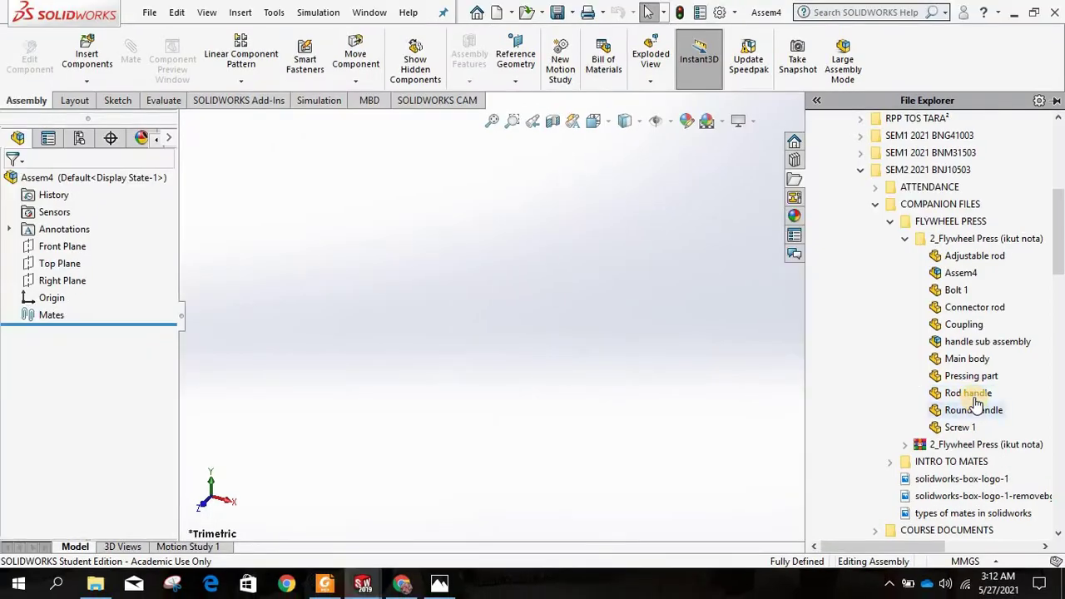
pyautogui.moveTo(965, 396); pyautogui.dragTo(602, 305)
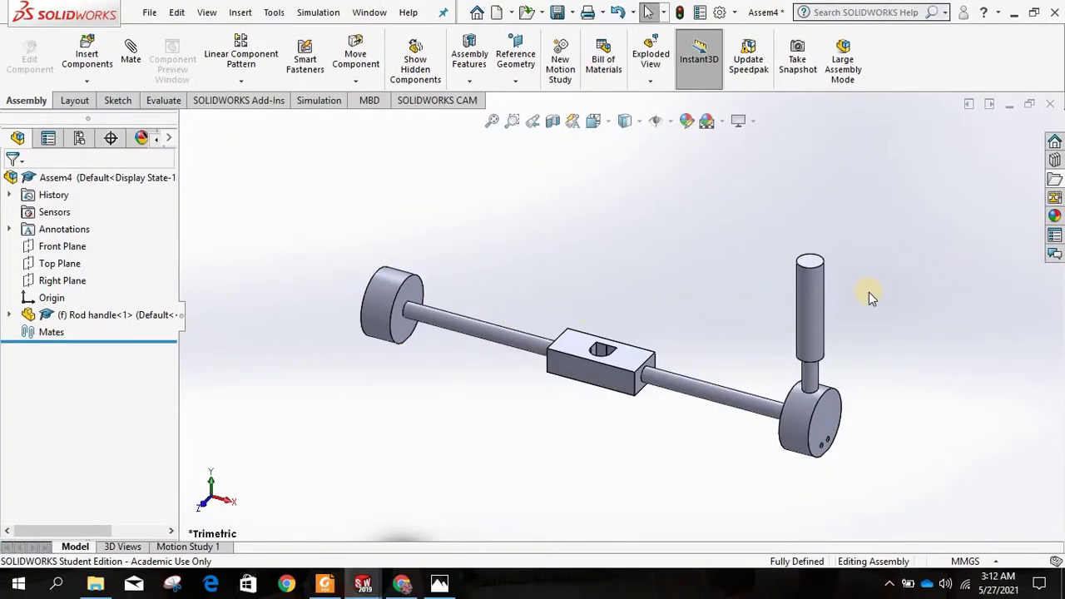
# Step: Insert the Round handle component from the Flywheel Press folder, placing it above the Rod handle
pyautogui.scroll(-2, 867, 287)
pyautogui.scroll(5, 867, 288)
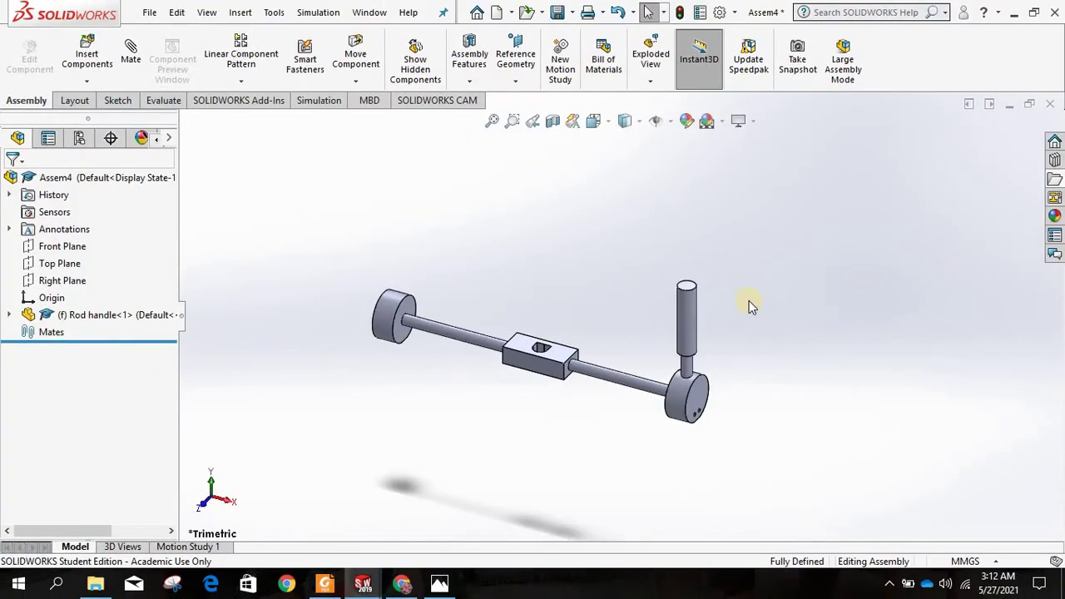
pyautogui.click(1056, 180)
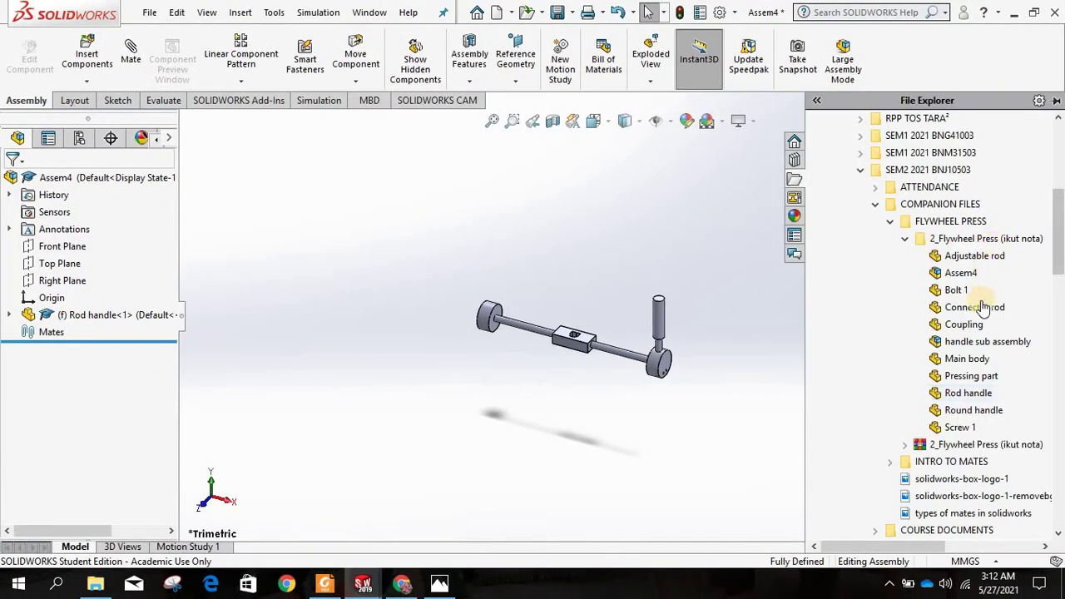
pyautogui.moveTo(983, 308)
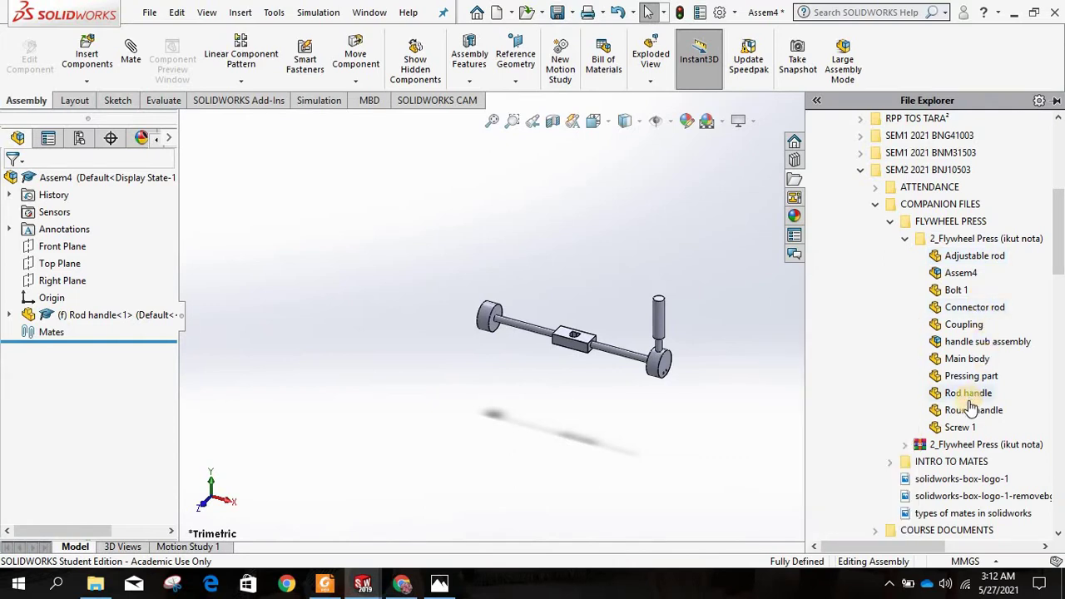
pyautogui.moveTo(970, 398)
pyautogui.moveTo(970, 412); pyautogui.dragTo(642, 230)
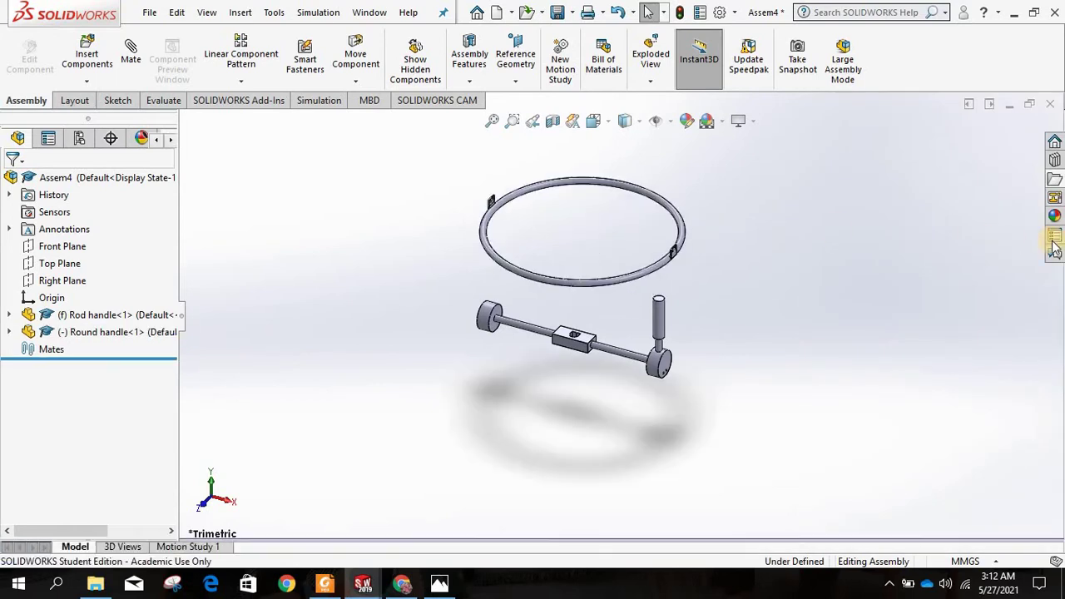
# Step: Insert the Connector rod component from the Flywheel Press folder, placing it beside the two handles
pyautogui.click(1055, 186)
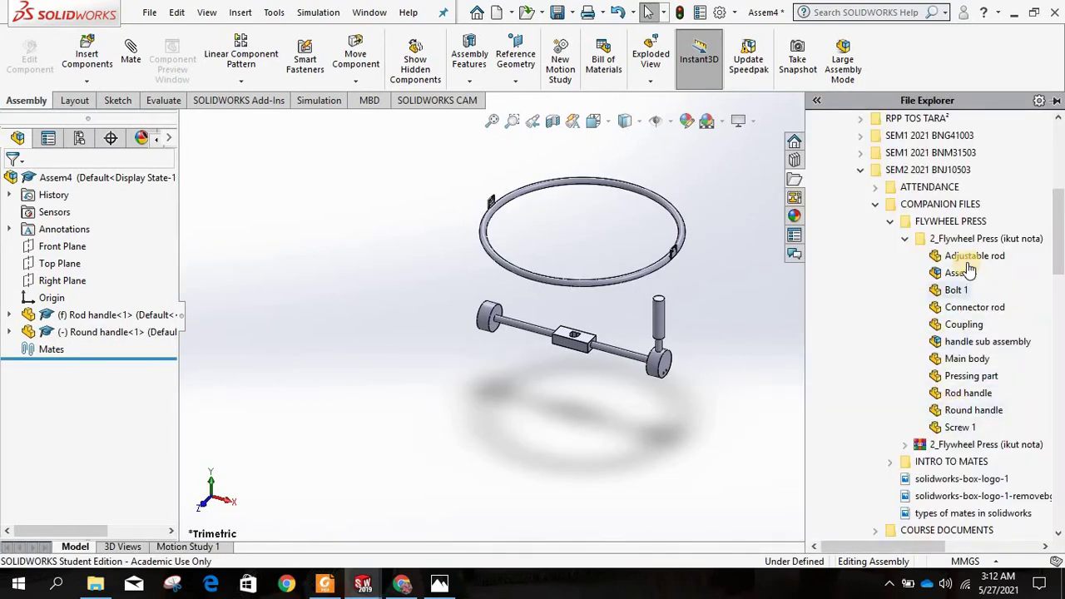
pyautogui.moveTo(979, 320)
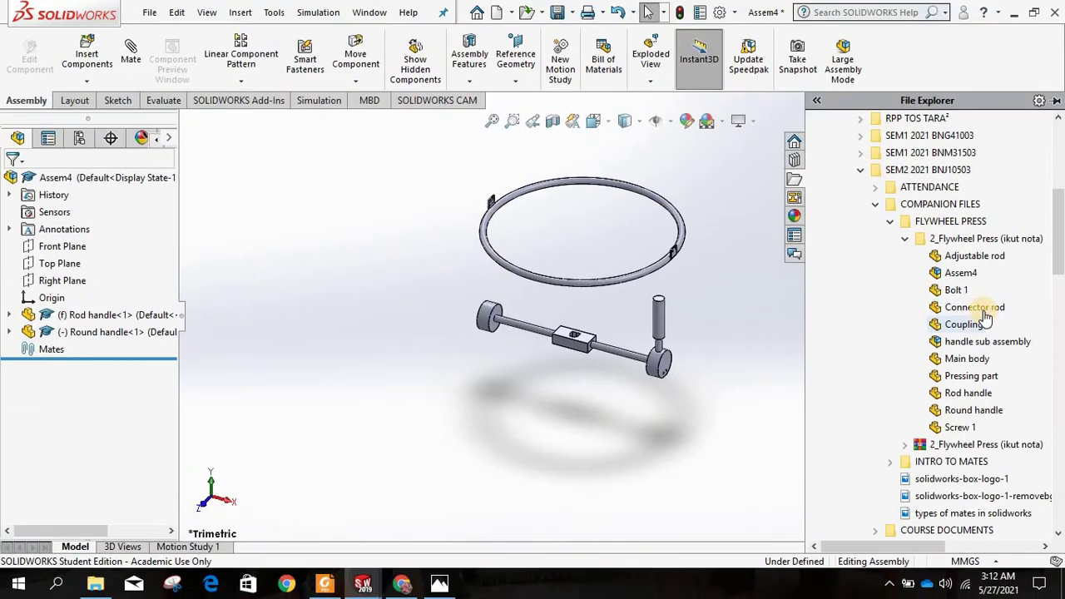
pyautogui.moveTo(974, 306); pyautogui.dragTo(402, 296)
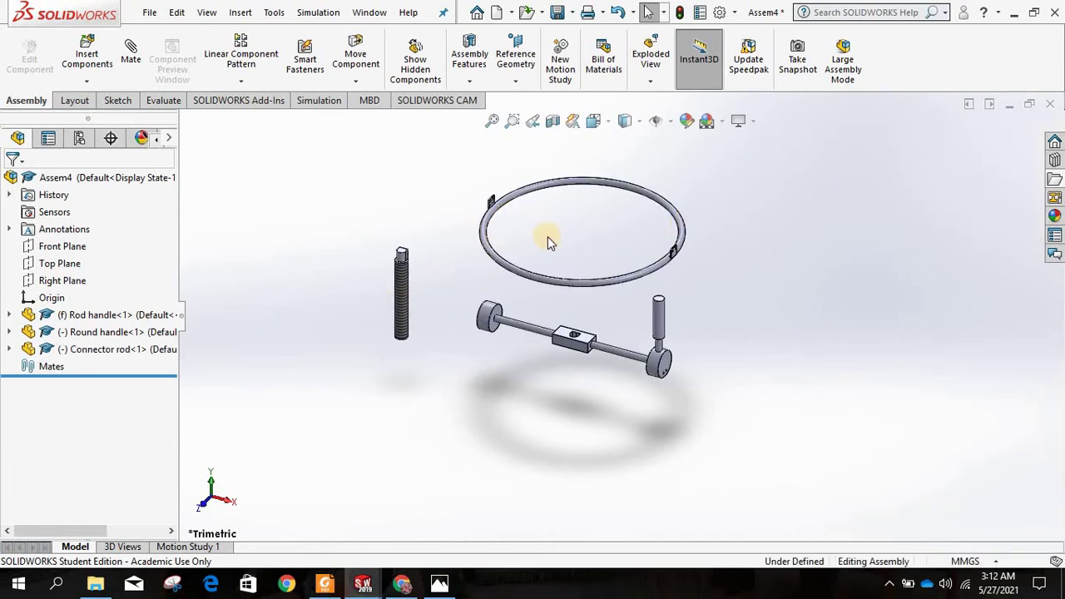
# Step: Examine the two holes in the Round handle's mounting tab near the upright grip
pyautogui.scroll(-4, 545, 234)
pyautogui.scroll(-1, 743, 400)
pyautogui.scroll(5, 743, 403)
pyautogui.scroll(-3, 716, 389)
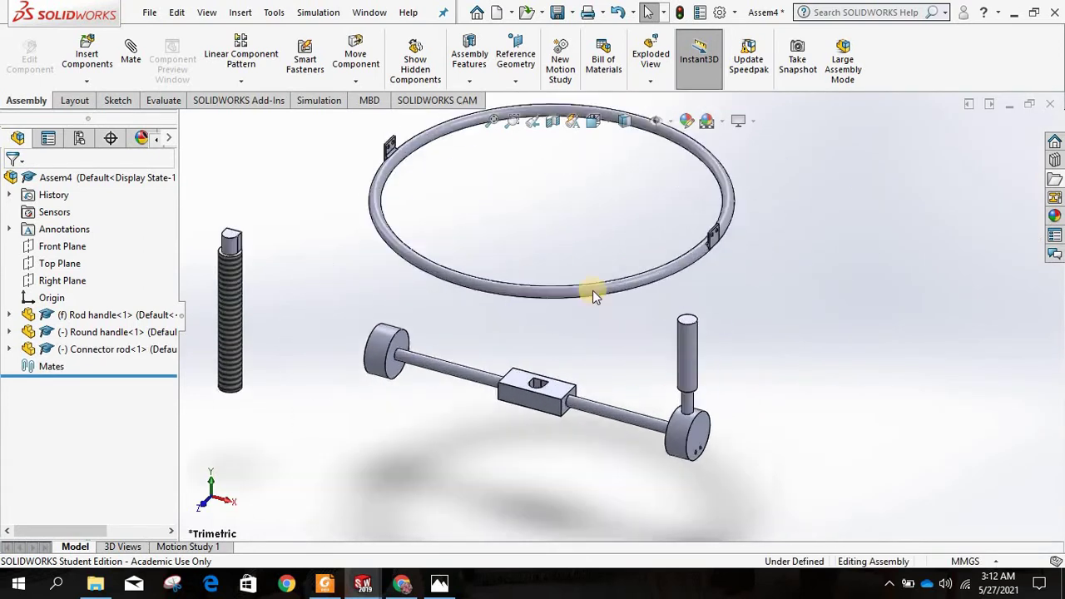
pyautogui.scroll(-2, 674, 366)
pyautogui.scroll(2, 628, 362)
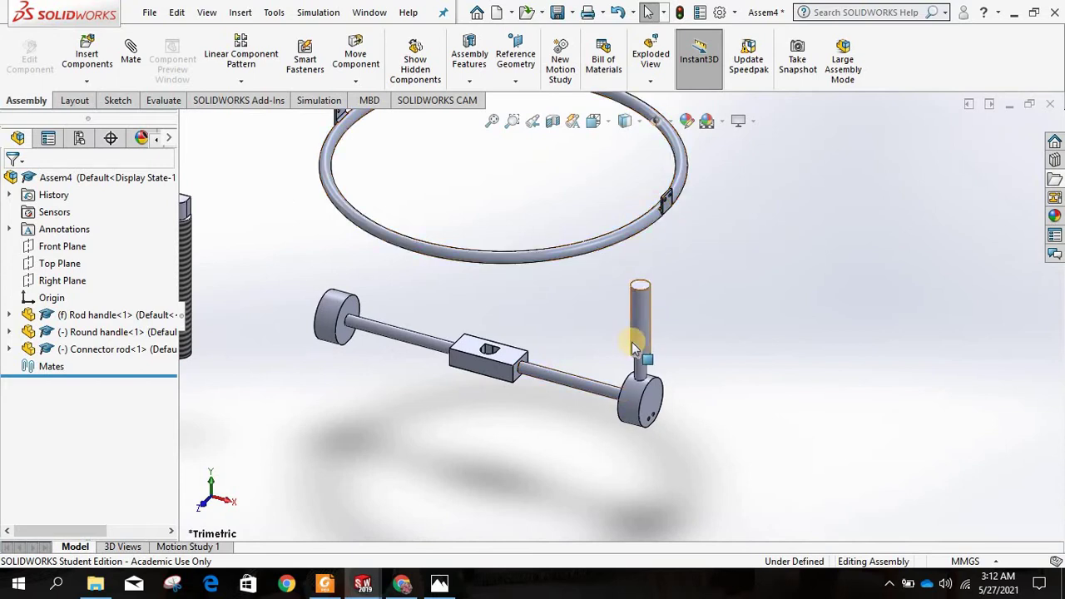
pyautogui.scroll(-2, 697, 185)
pyautogui.scroll(-6, 695, 178)
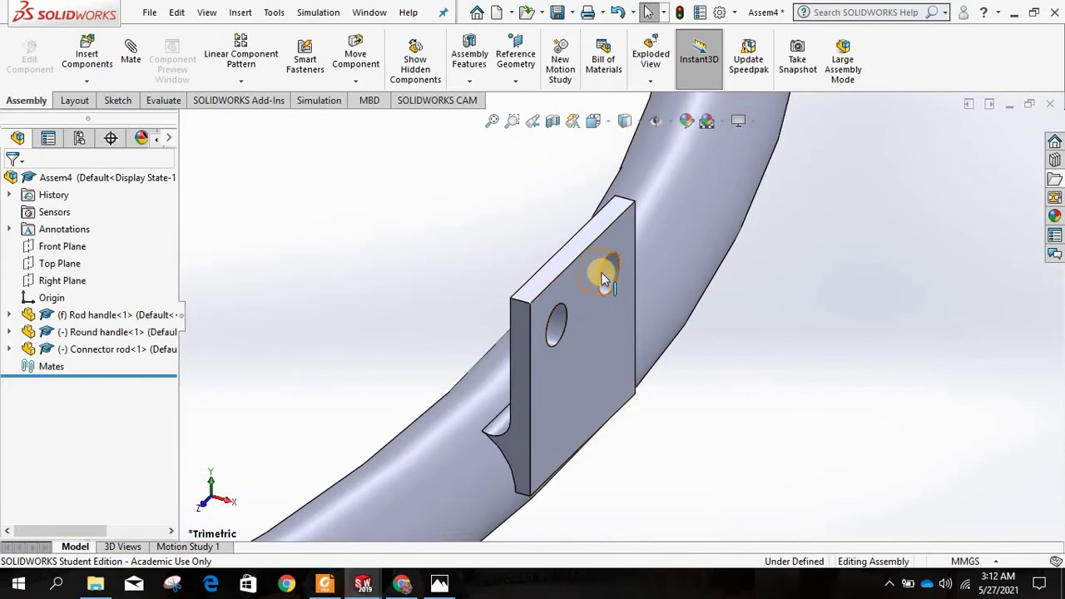
pyautogui.scroll(-2, 605, 280)
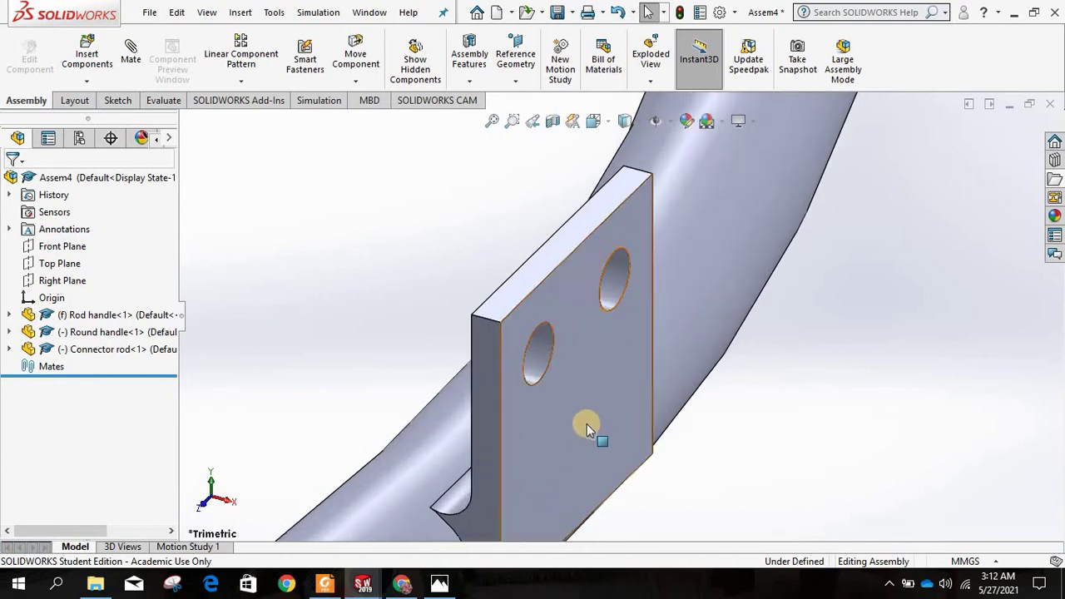
pyautogui.scroll(10, 574, 485)
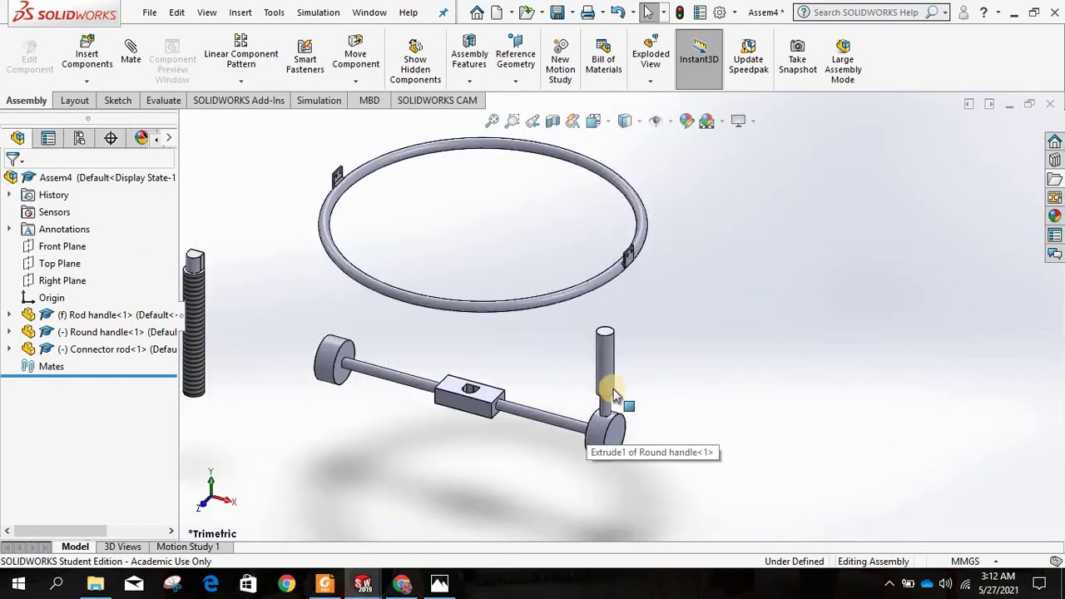
# Step: Examine the matching holes in the Rod handle's end disc and the reverse side of the Round handle's tab
pyautogui.scroll(-5, 613, 396)
pyautogui.scroll(-3, 676, 315)
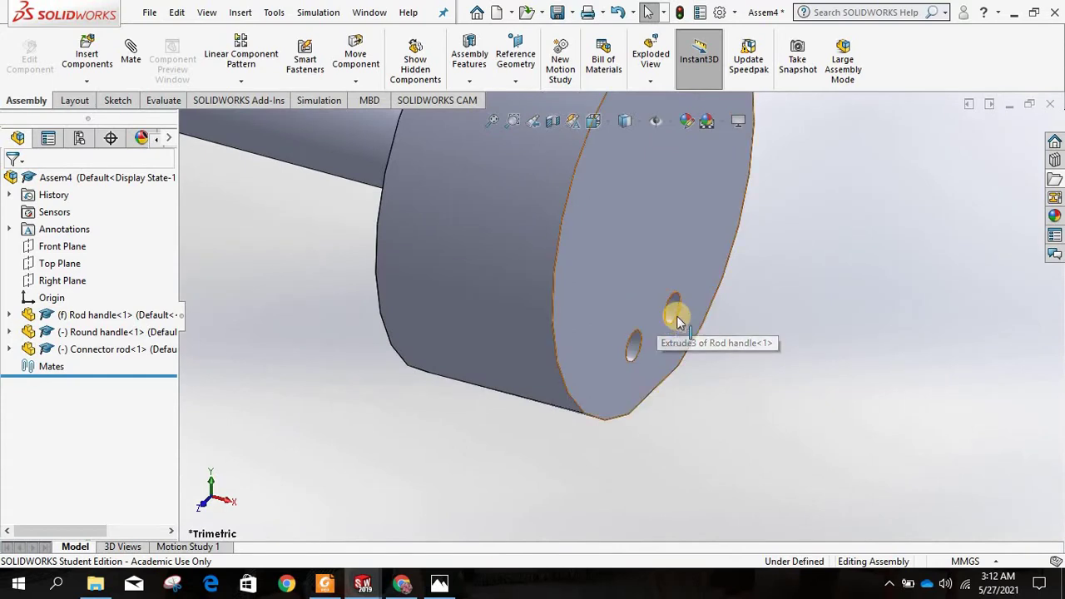
pyautogui.scroll(4, 676, 320)
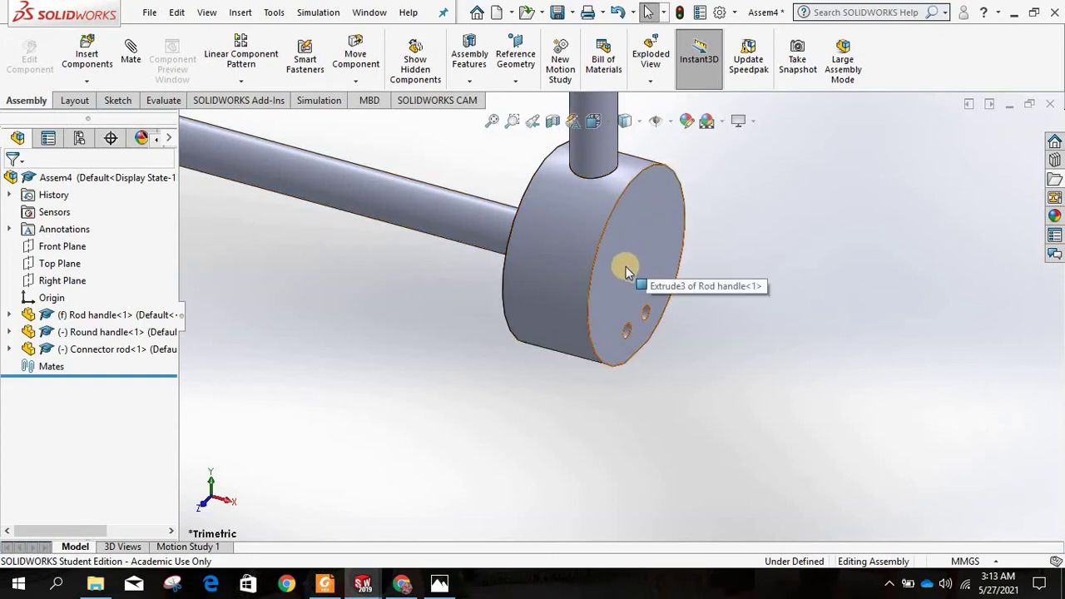
pyautogui.scroll(9, 626, 270)
pyautogui.moveTo(557, 207); pyautogui.dragTo(575, 161, button='middle')
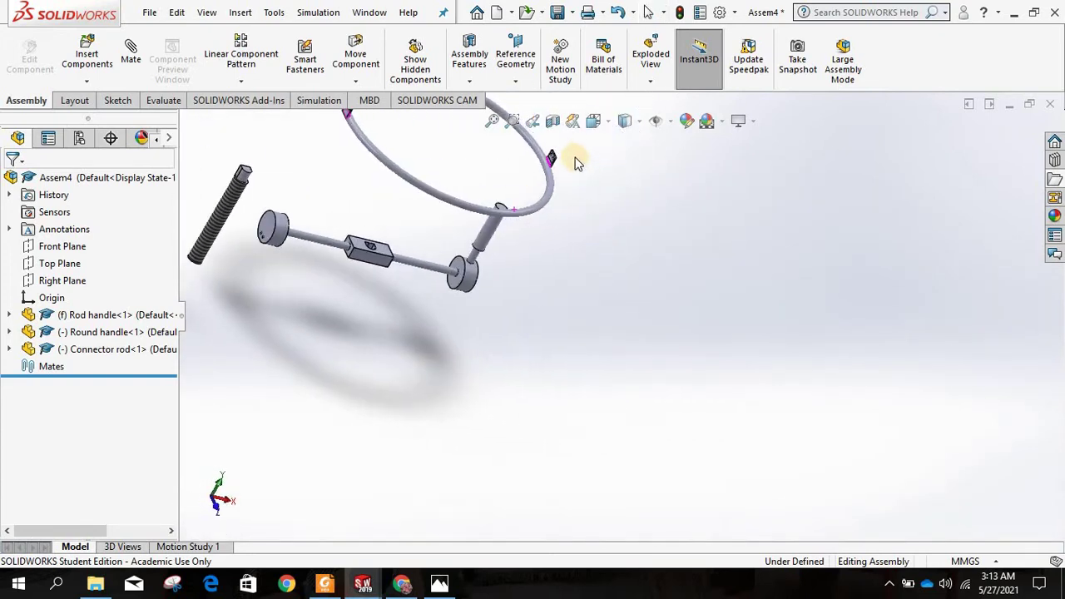
pyautogui.scroll(-10, 575, 160)
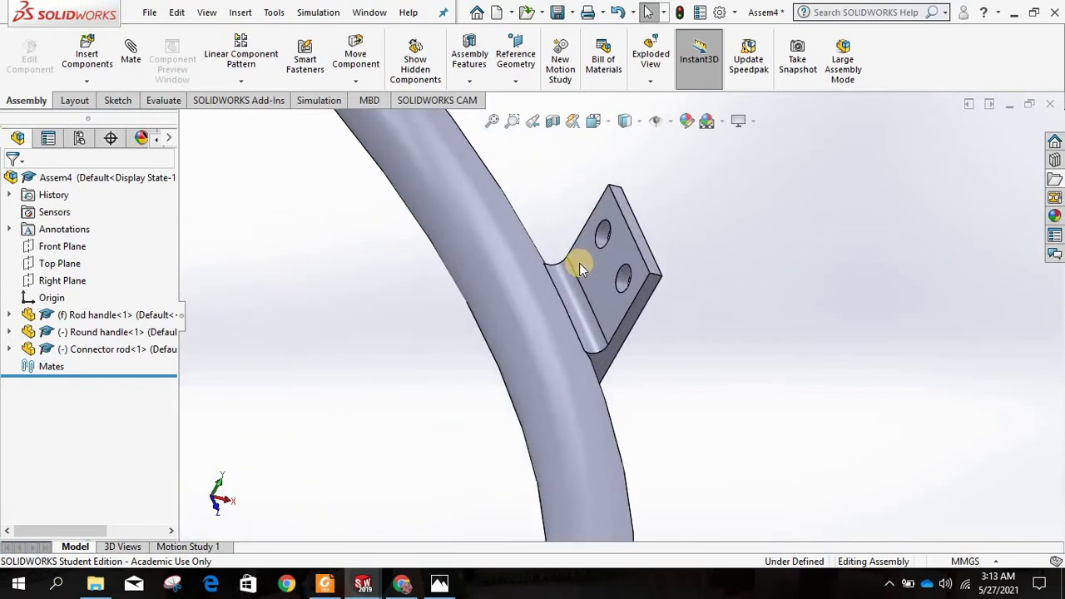
pyautogui.scroll(10, 580, 268)
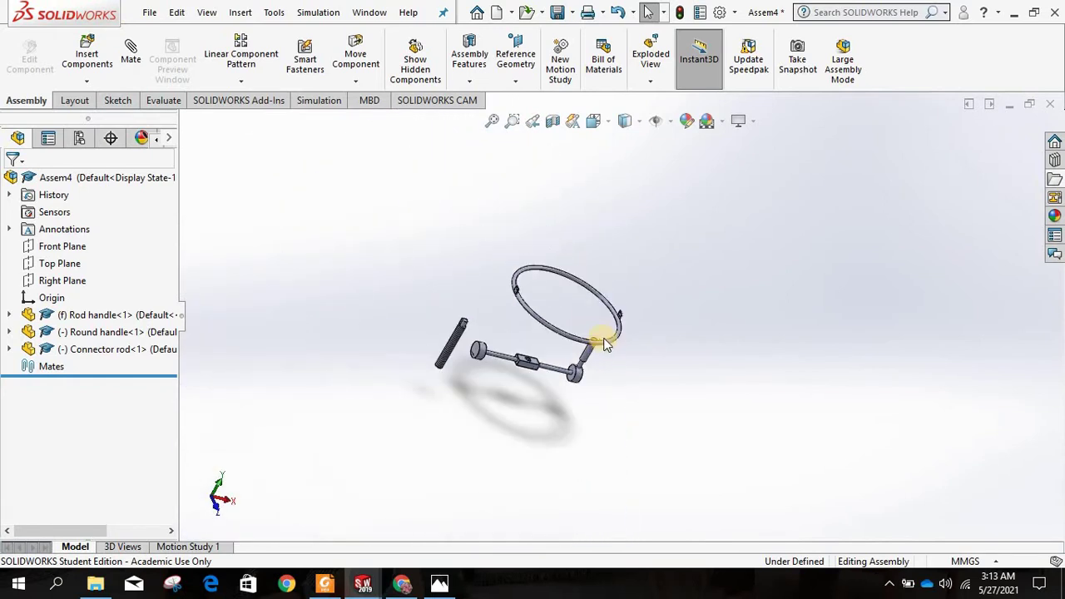
pyautogui.moveTo(567, 330)
pyautogui.mouseDown(button='middle')
pyautogui.moveTo(545, 311)
pyautogui.moveTo(581, 317)
pyautogui.mouseUp(button='middle')
pyautogui.scroll(-6, 675, 361)
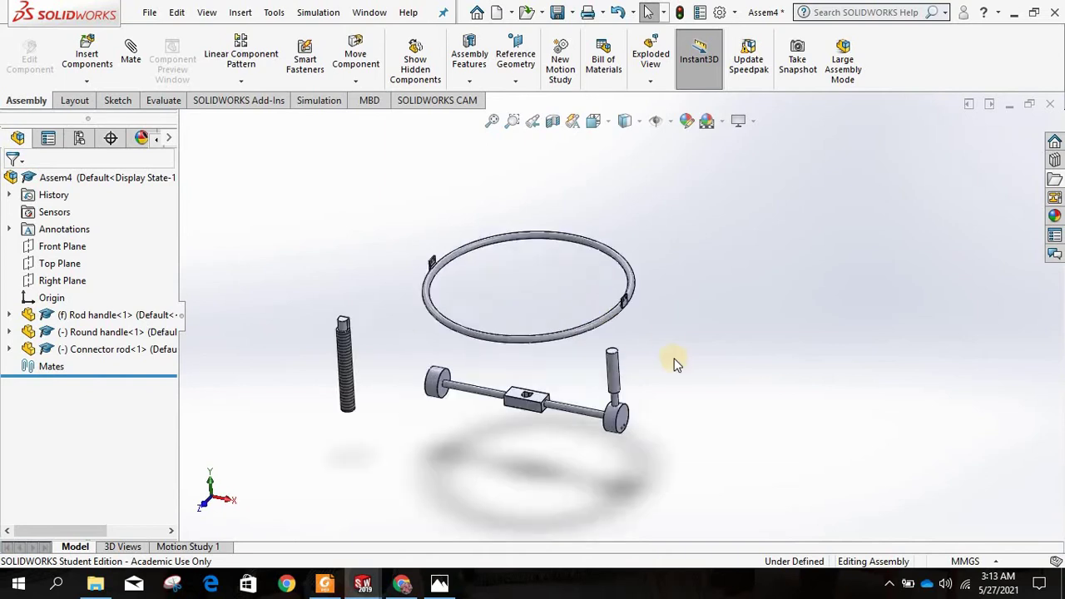
# Step: Add a concentric mate between the lower hole of the Round handle's tab and the corresponding hole in the Rod handle's end disc
pyautogui.scroll(-1, 691, 415)
pyautogui.scroll(3, 278, 398)
pyautogui.scroll(-2, 221, 283)
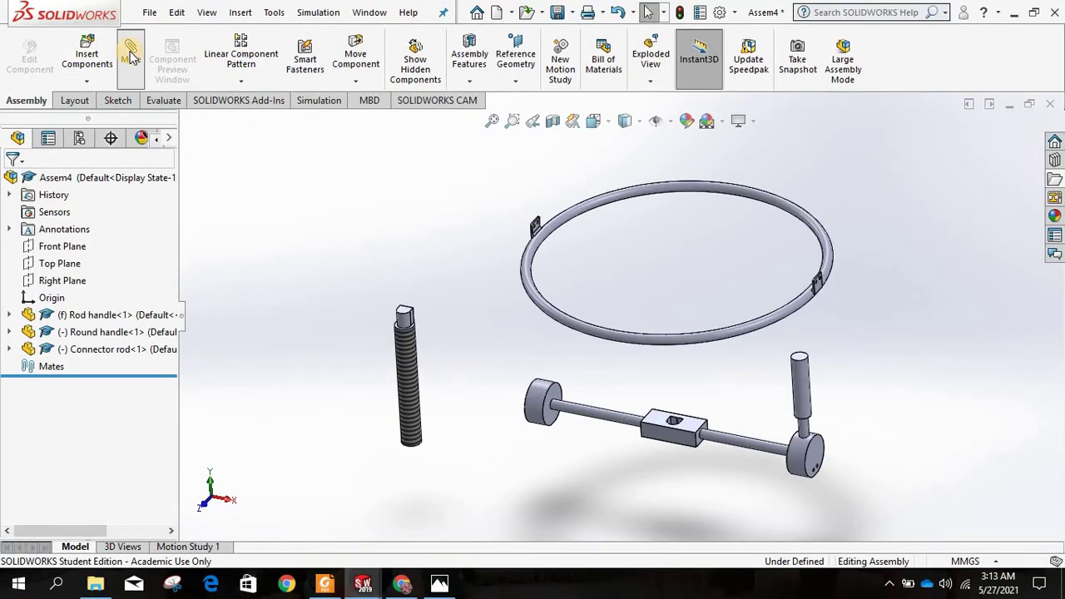
pyautogui.click(130, 57)
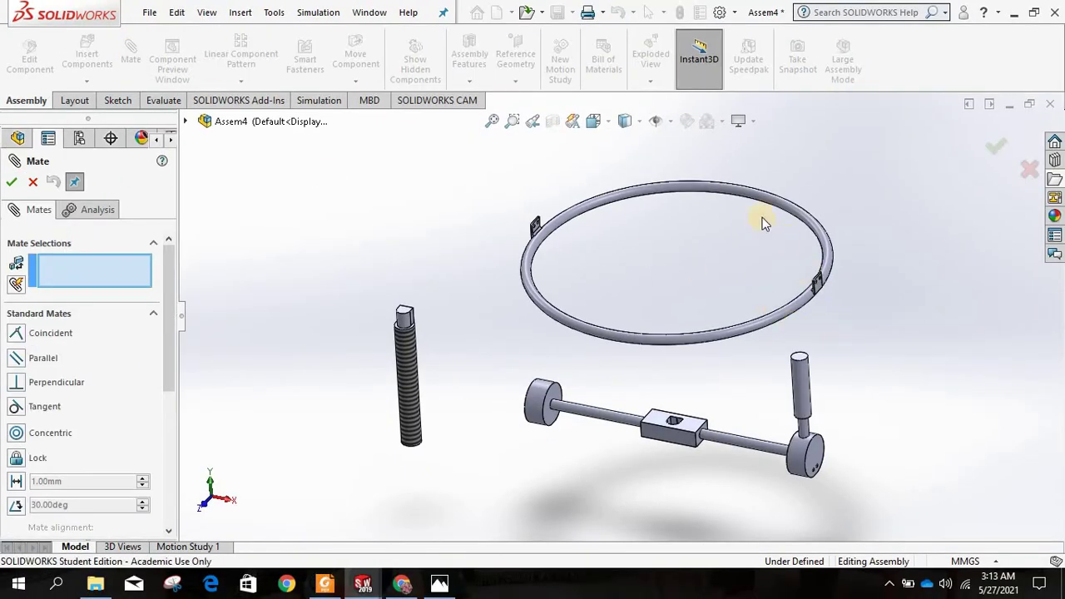
pyautogui.scroll(-10, 707, 292)
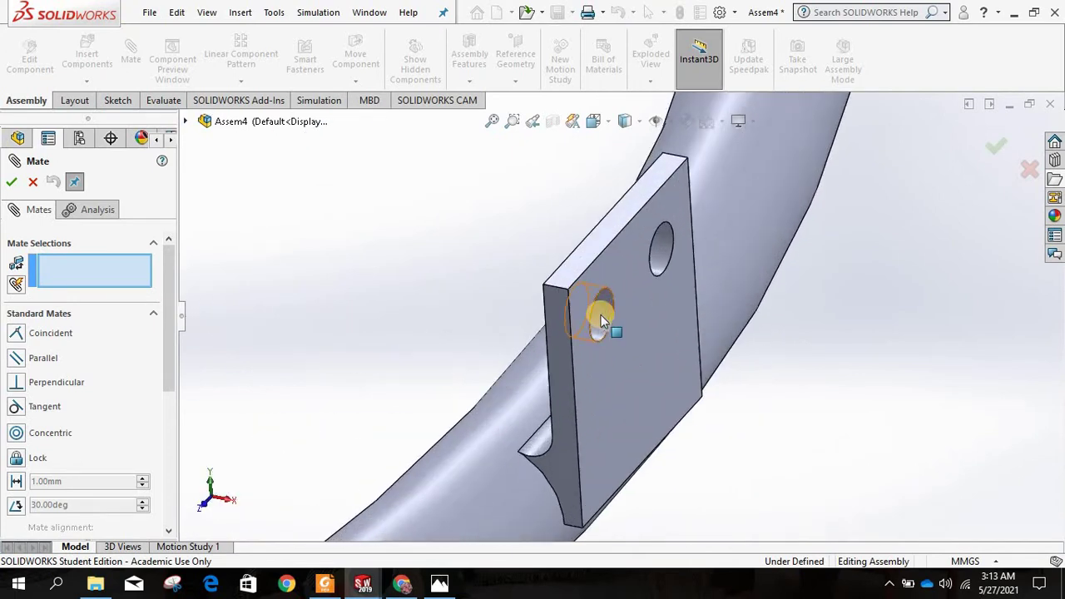
pyautogui.scroll(-2, 602, 322)
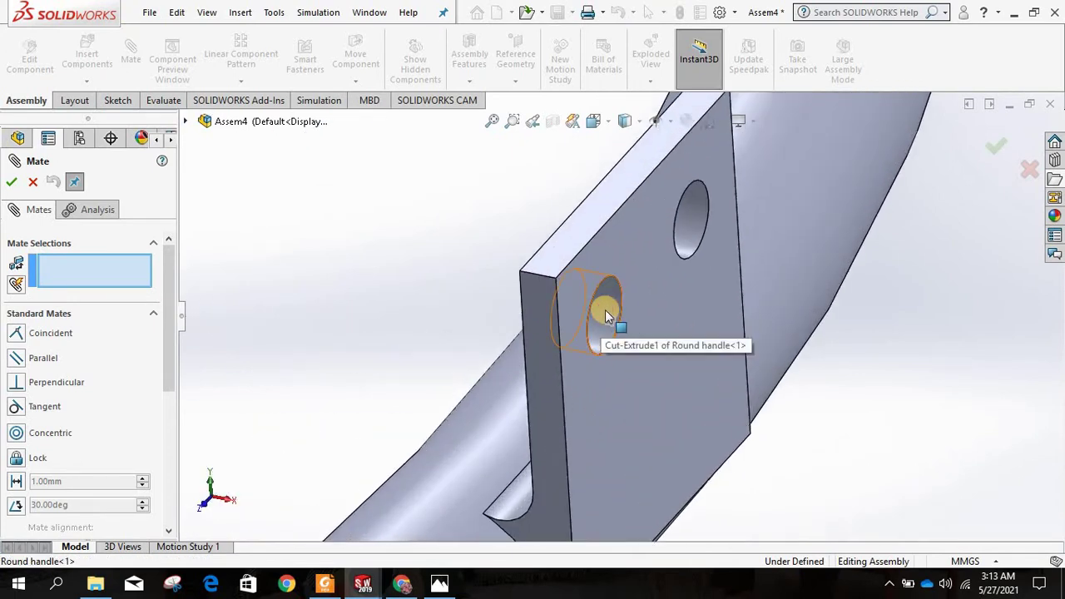
pyautogui.click(606, 313)
pyautogui.scroll(8, 611, 416)
pyautogui.scroll(4, 612, 454)
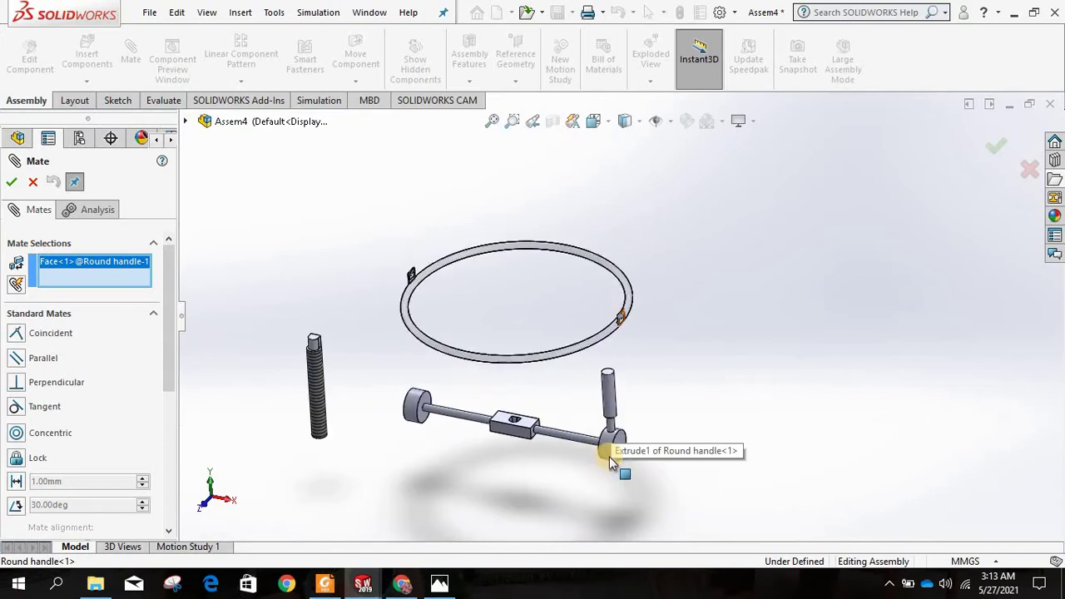
pyautogui.scroll(-10, 616, 453)
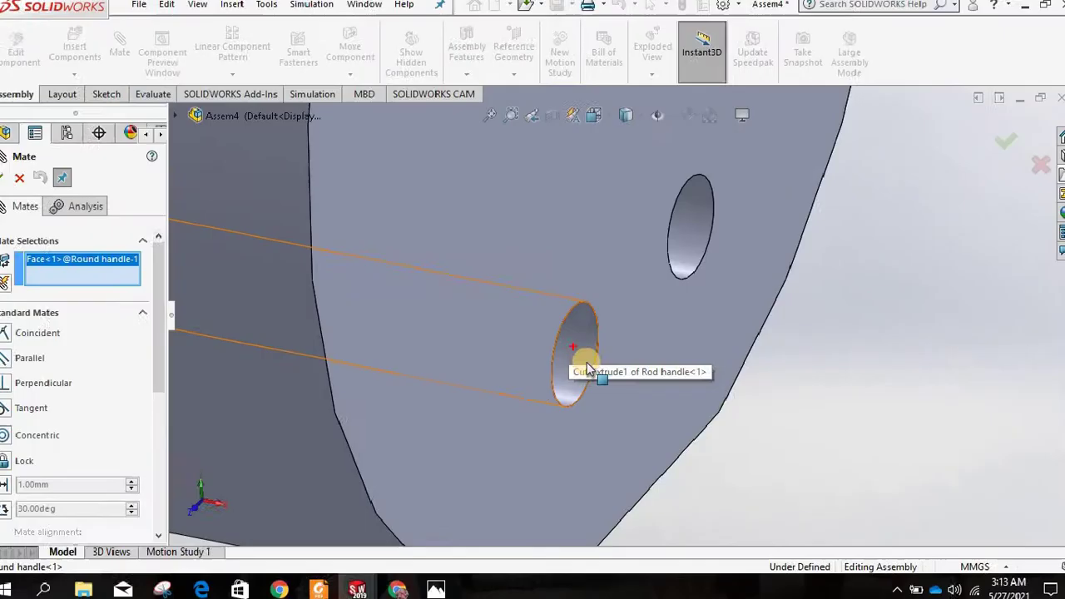
pyautogui.click(574, 348)
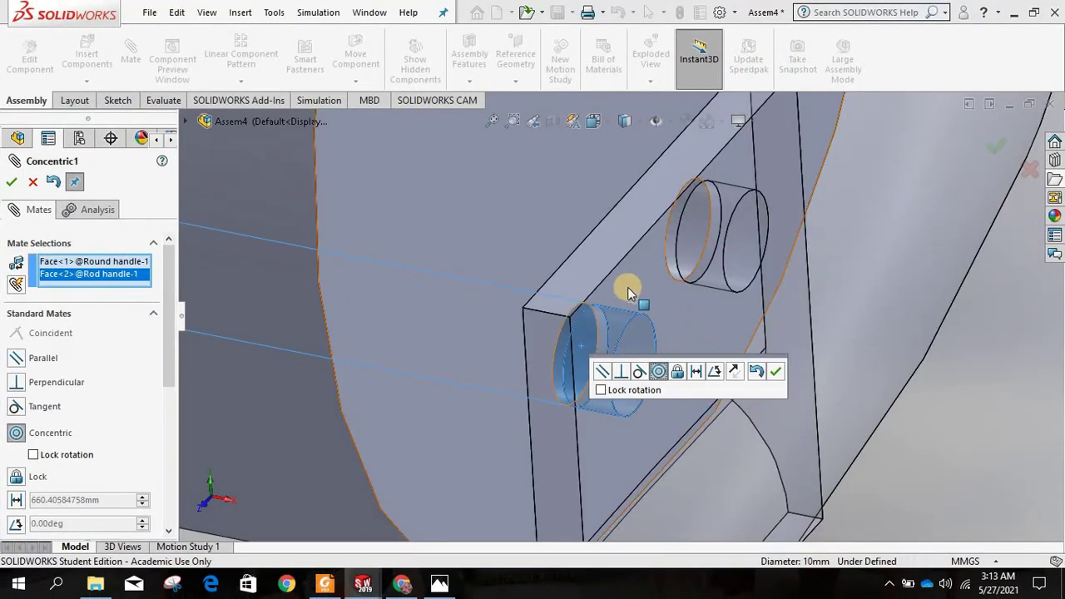
pyautogui.scroll(2, 628, 287)
pyautogui.scroll(5, 627, 287)
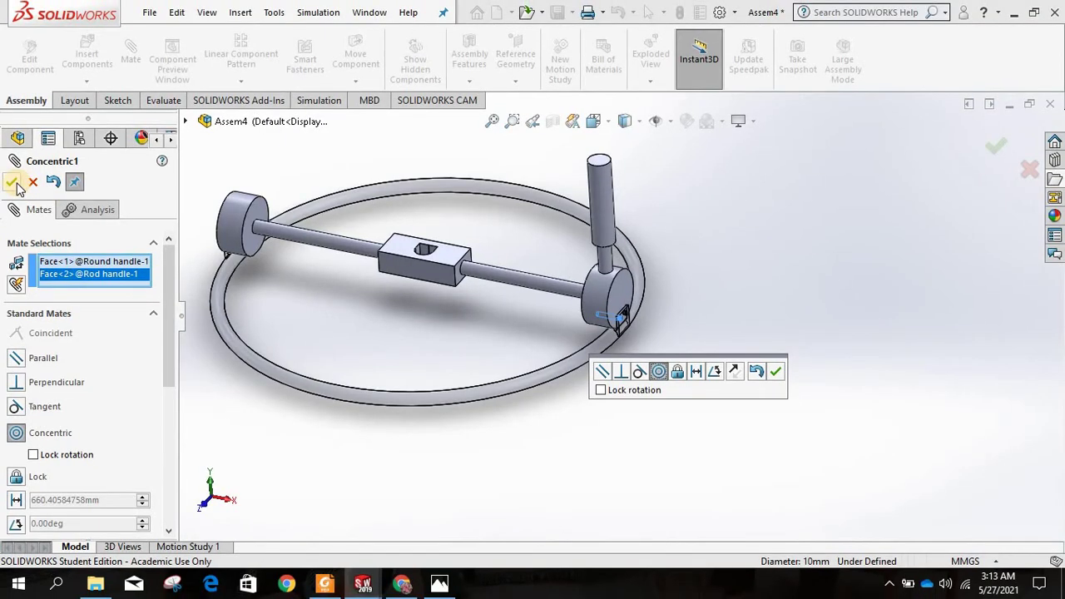
pyautogui.click(14, 182)
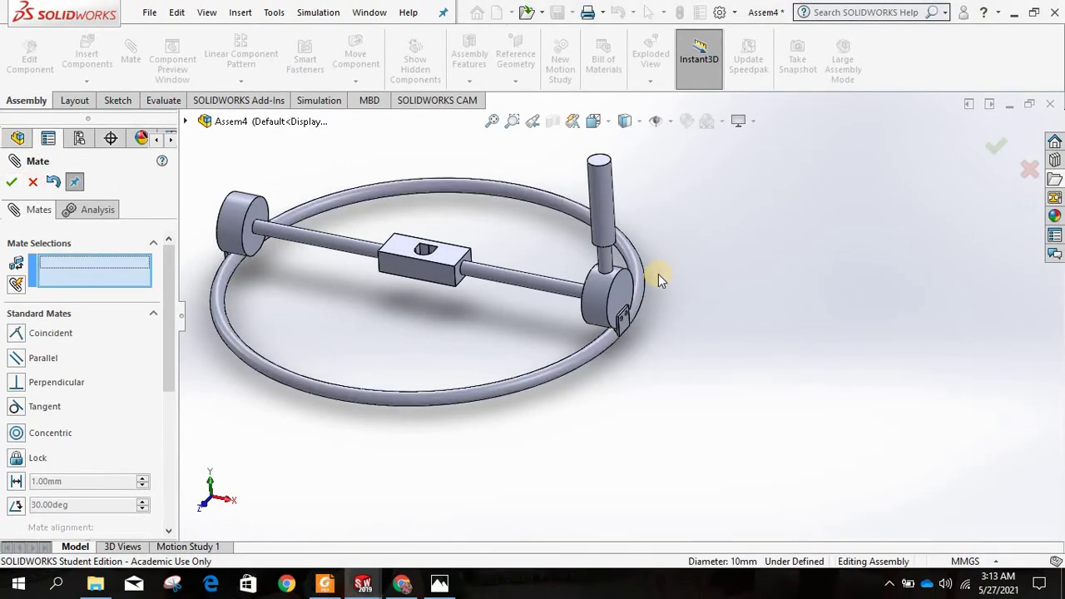
# Step: Pull the Round handle outward to separate its tab from the Rod handle's end disc
pyautogui.scroll(-4, 645, 276)
pyautogui.scroll(4, 620, 270)
pyautogui.scroll(-3, 616, 362)
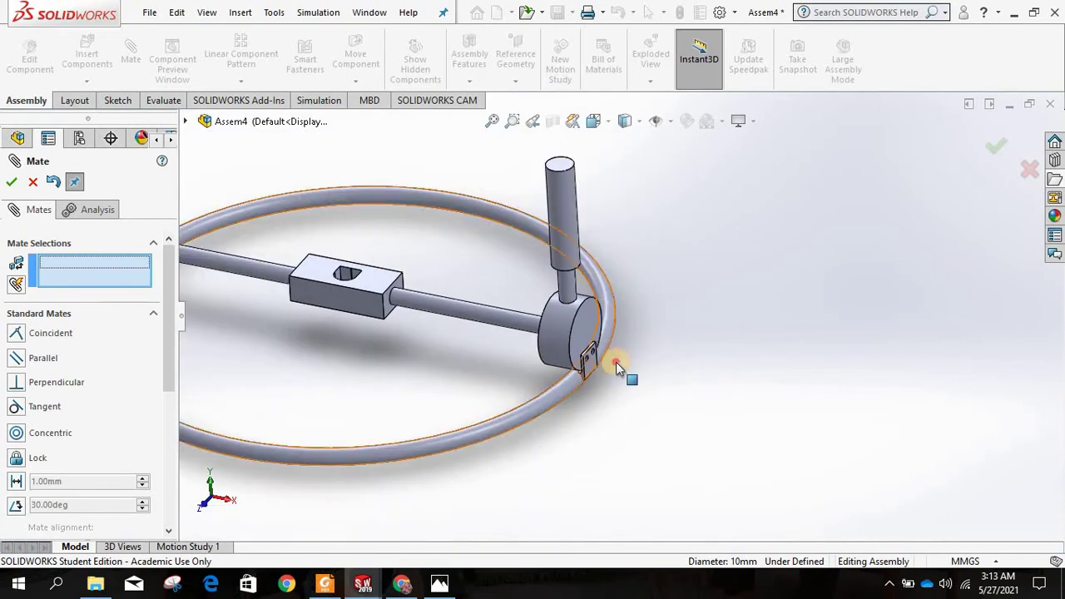
pyautogui.moveTo(616, 362)
pyautogui.mouseDown()
pyautogui.moveTo(605, 281)
pyautogui.moveTo(655, 356)
pyautogui.moveTo(646, 302)
pyautogui.moveTo(641, 313)
pyautogui.moveTo(635, 302)
pyautogui.moveTo(646, 353)
pyautogui.moveTo(625, 352)
pyautogui.mouseUp()
# Step: Add a concentric mate between the upper holes of the Round handle's tab and the Rod handle's end disc, and try moving the ring
pyautogui.scroll(-3, 511, 364)
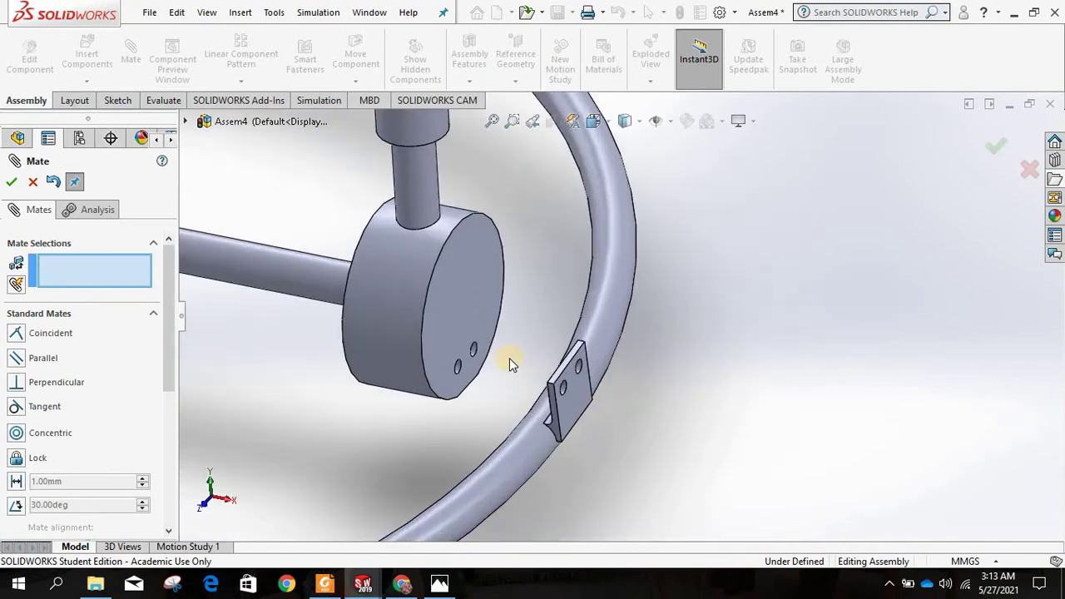
pyautogui.scroll(-2, 605, 348)
pyautogui.scroll(-2, 691, 378)
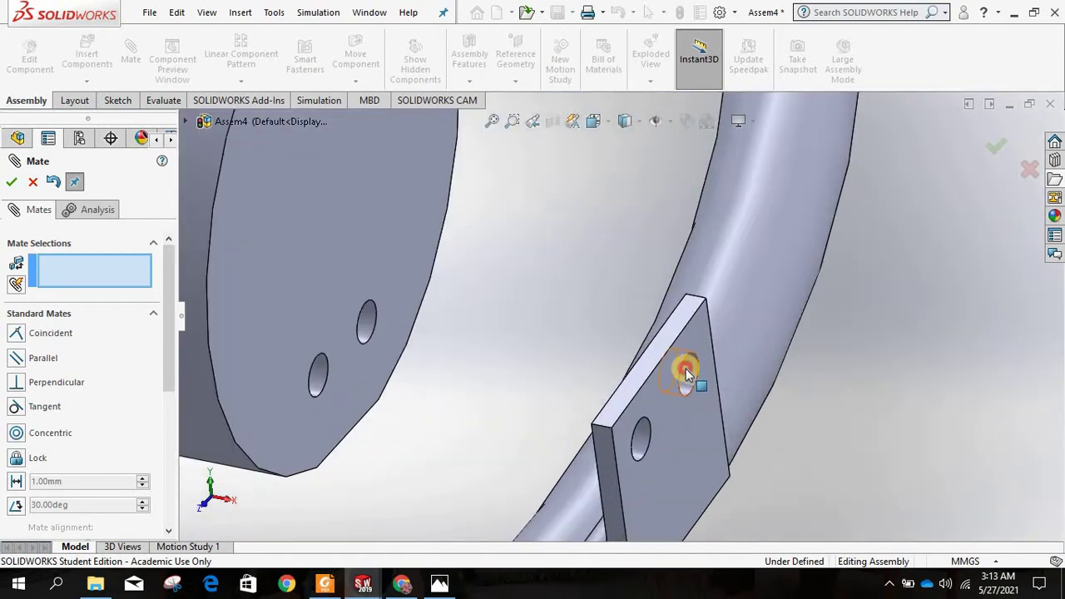
pyautogui.click(686, 368)
pyautogui.scroll(-2, 374, 323)
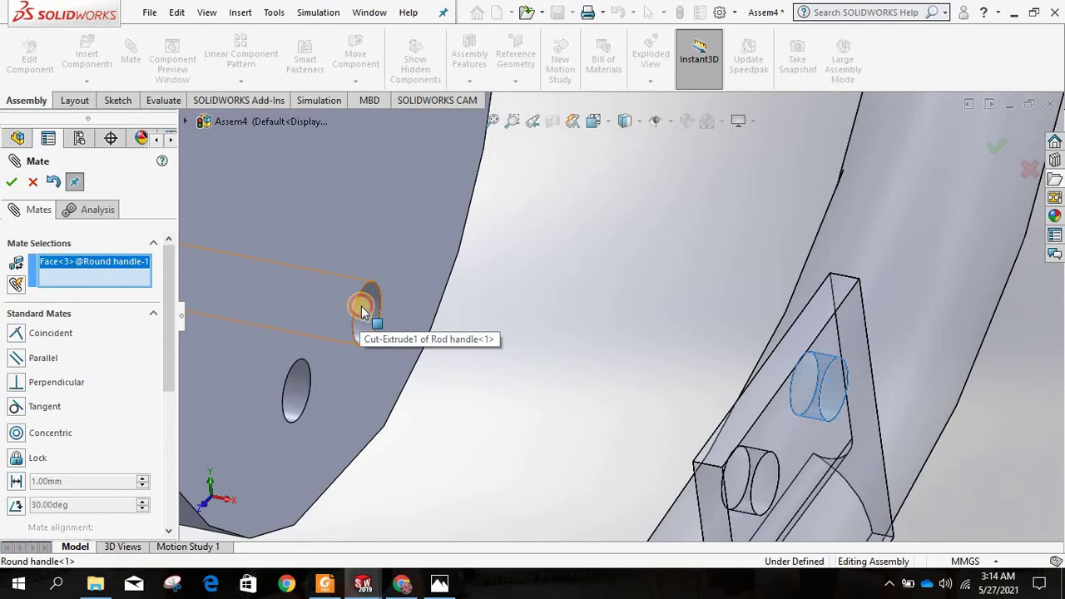
pyautogui.click(361, 306)
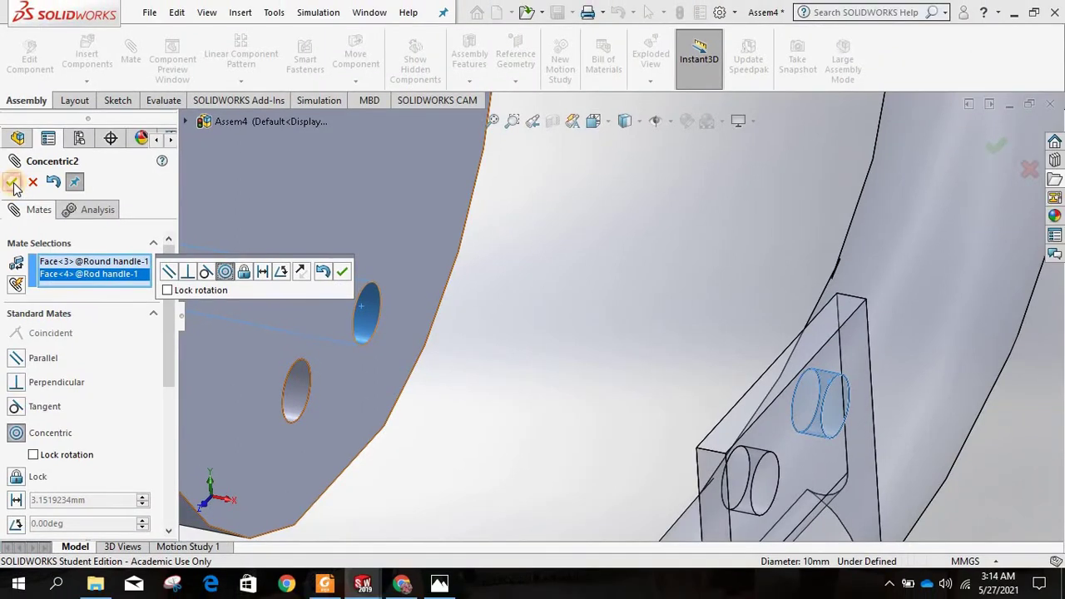
pyautogui.click(12, 185)
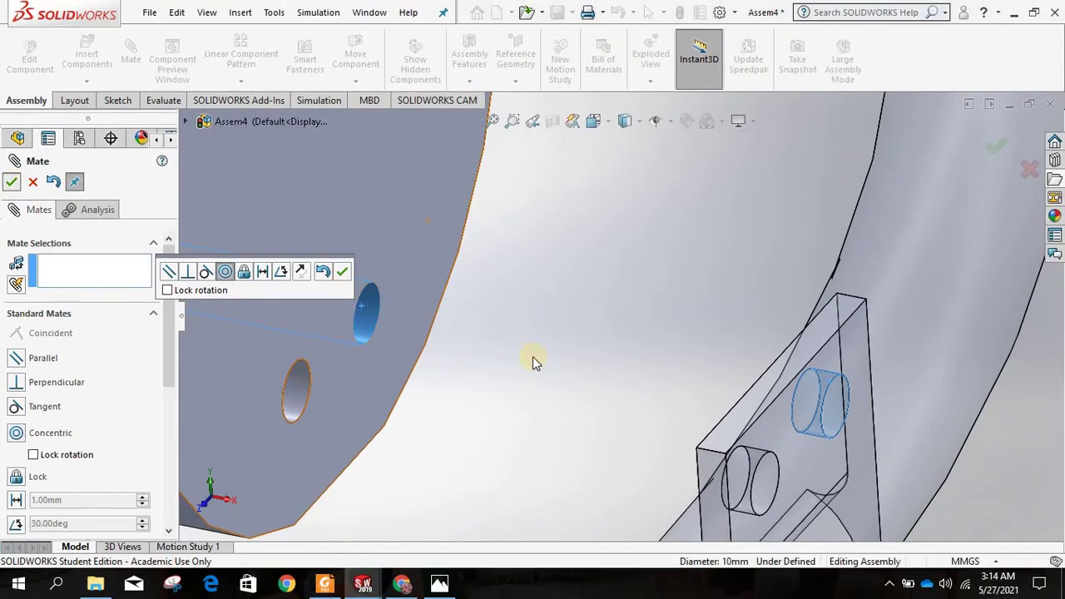
pyautogui.scroll(6, 569, 375)
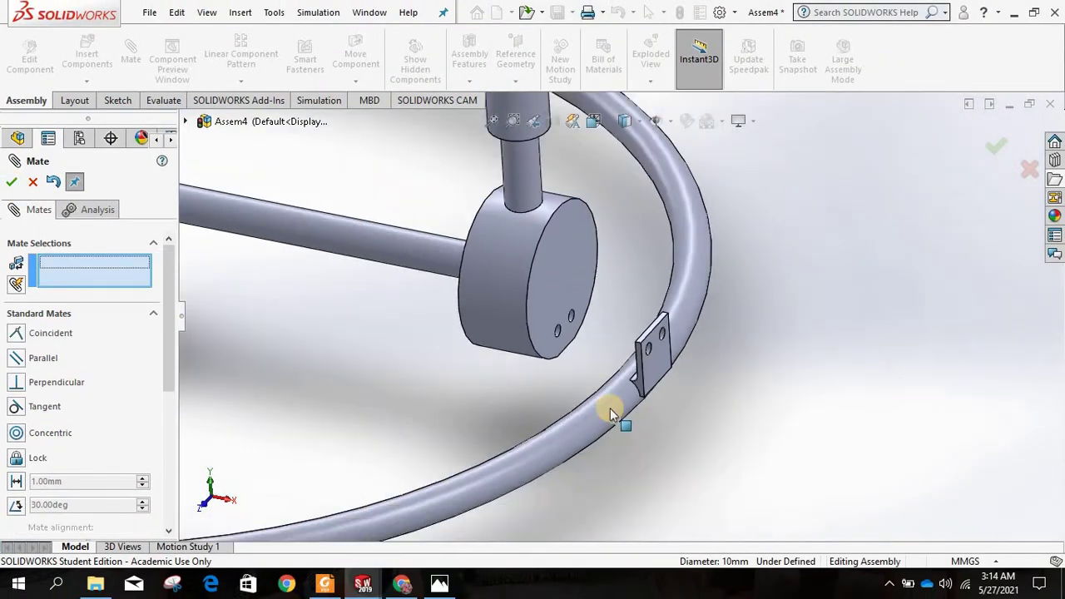
pyautogui.moveTo(611, 409); pyautogui.dragTo(694, 366)
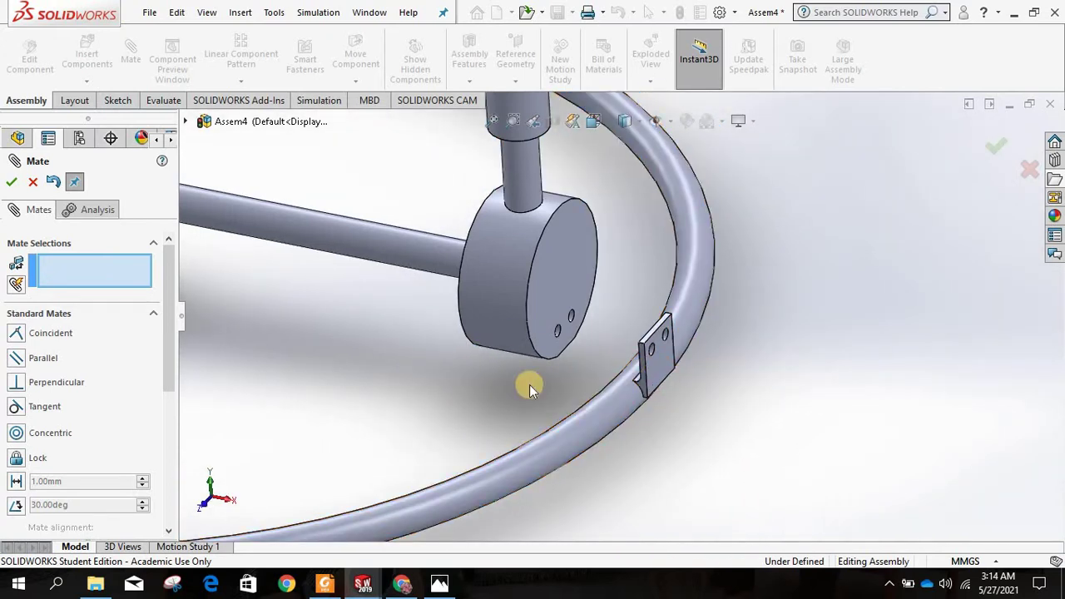
# Step: Make the flat outer face of the Rod handle's end disc coincident with the facing side of the Round handle's tab, and finish mating
pyautogui.scroll(-3, 555, 369)
pyautogui.scroll(-2, 583, 224)
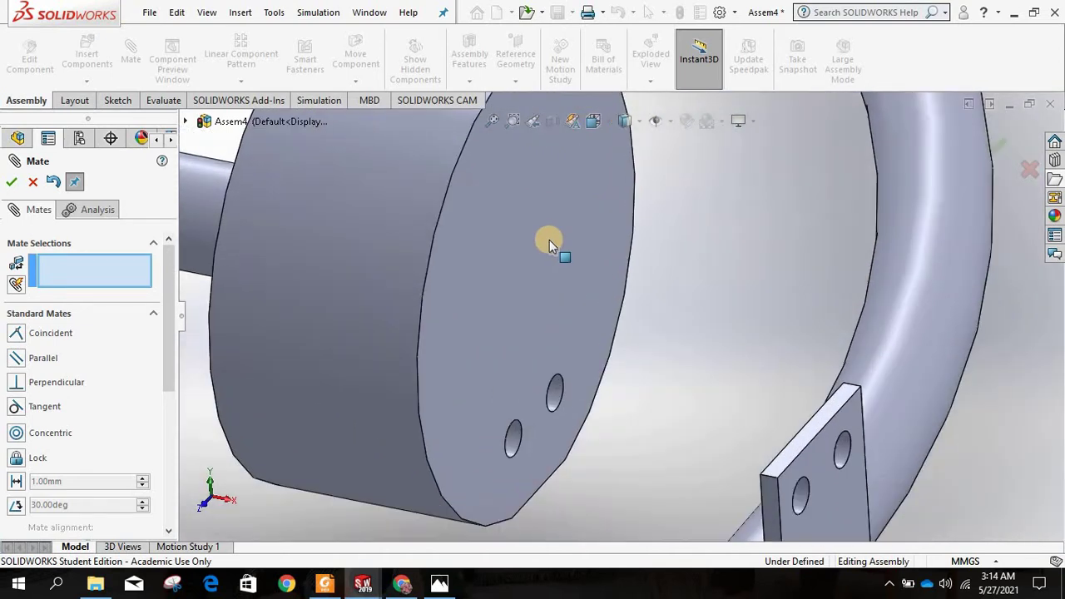
pyautogui.click(519, 274)
pyautogui.scroll(3, 491, 307)
pyautogui.scroll(3, 481, 316)
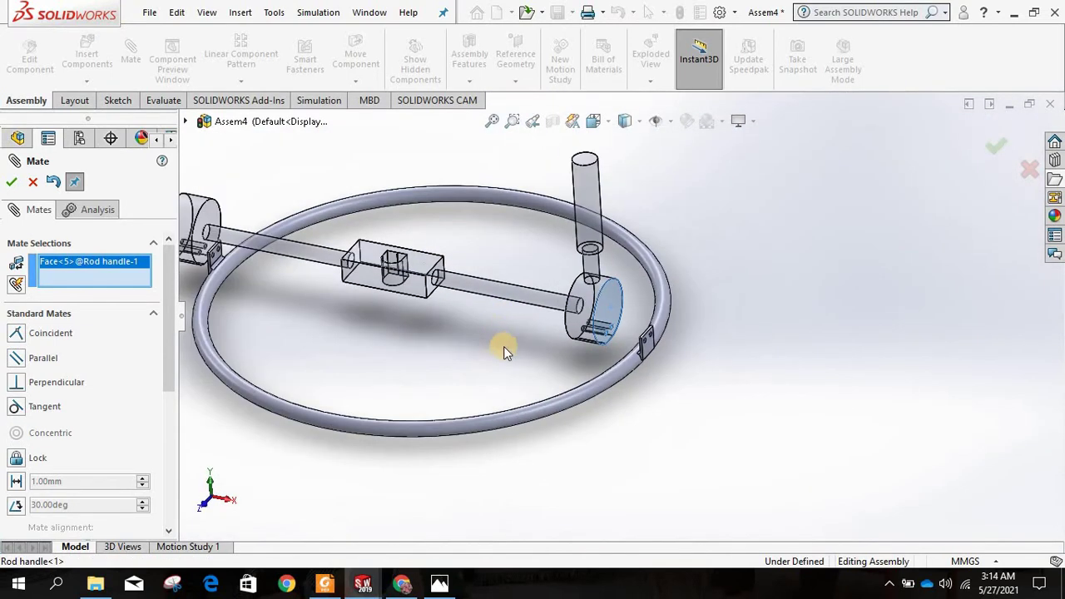
pyautogui.moveTo(504, 347); pyautogui.dragTo(603, 324, button='middle')
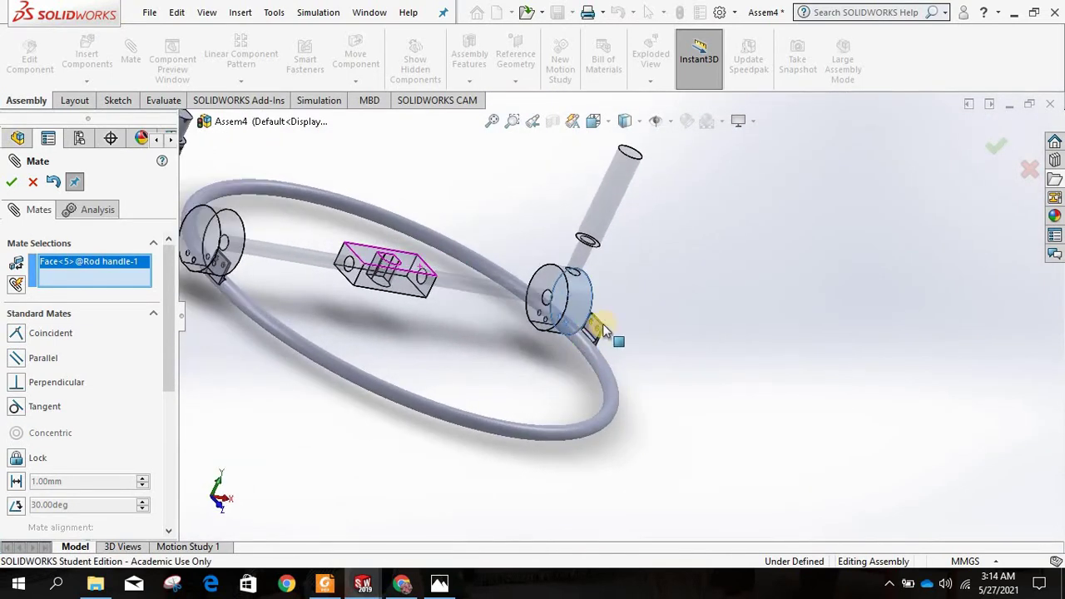
pyautogui.scroll(-6, 616, 308)
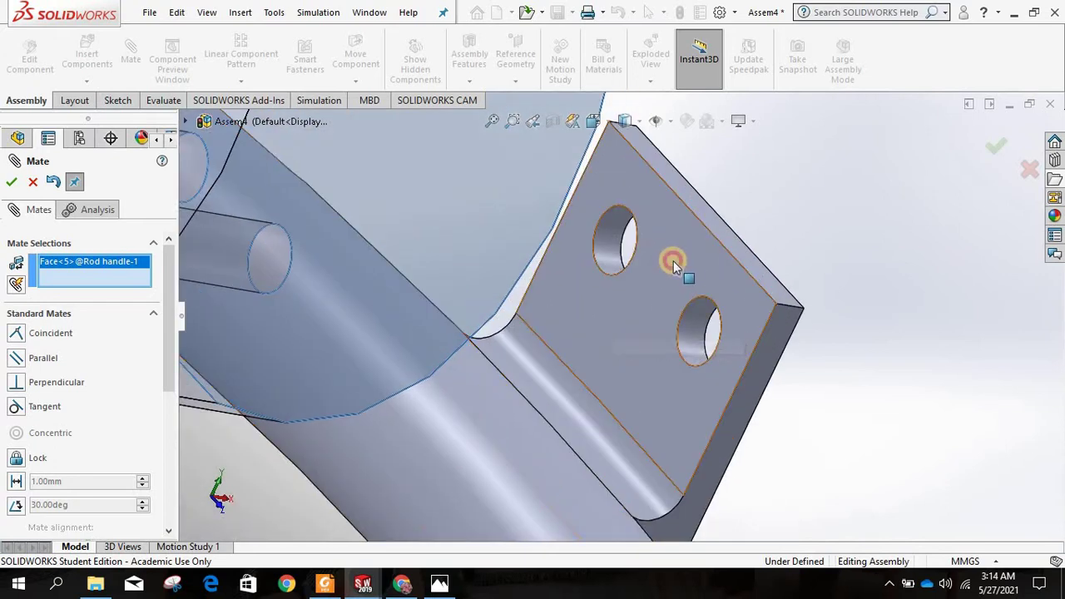
pyautogui.click(666, 276)
pyautogui.scroll(5, 669, 313)
pyautogui.moveTo(669, 312); pyautogui.dragTo(555, 315, button='middle')
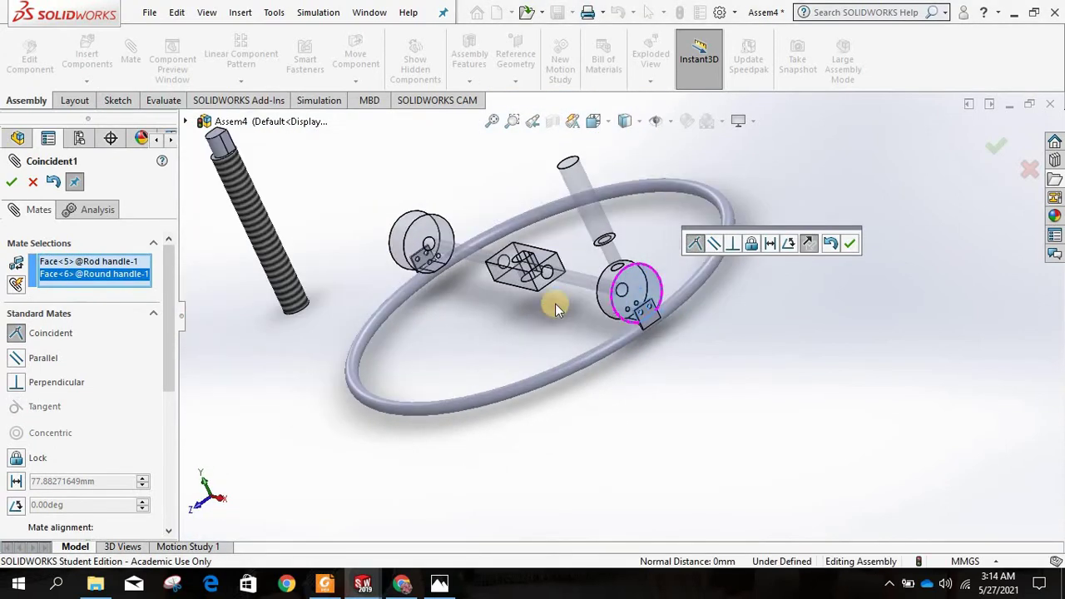
pyautogui.scroll(-4, 658, 284)
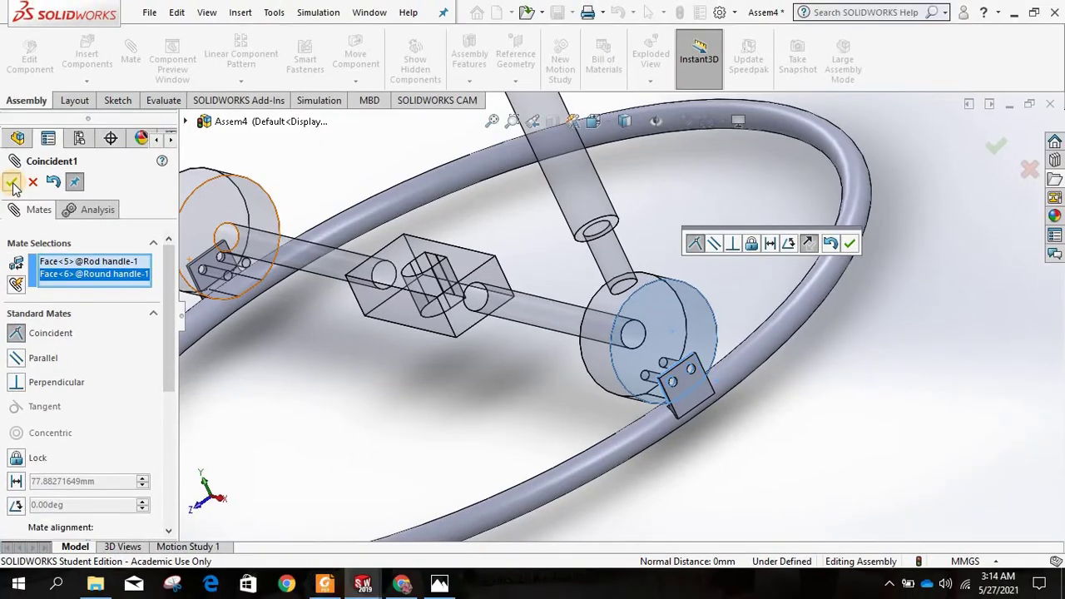
pyautogui.click(12, 185)
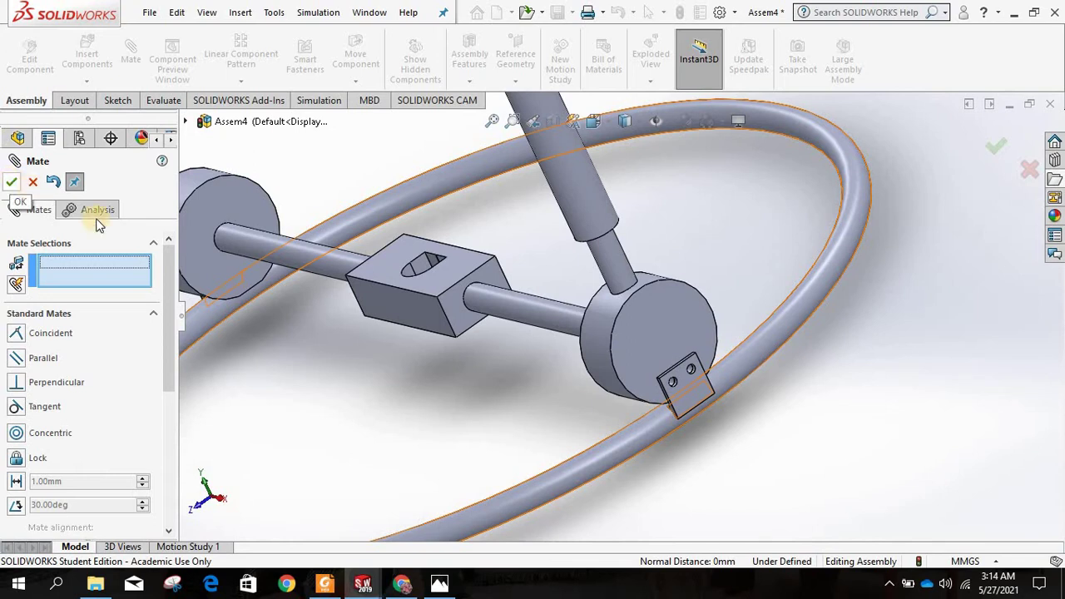
pyautogui.press('Escape')
# Step: Try to move the Round handle's ring to check whether it is fixed against the Rod handle, and clear the selection
pyautogui.click(671, 429)
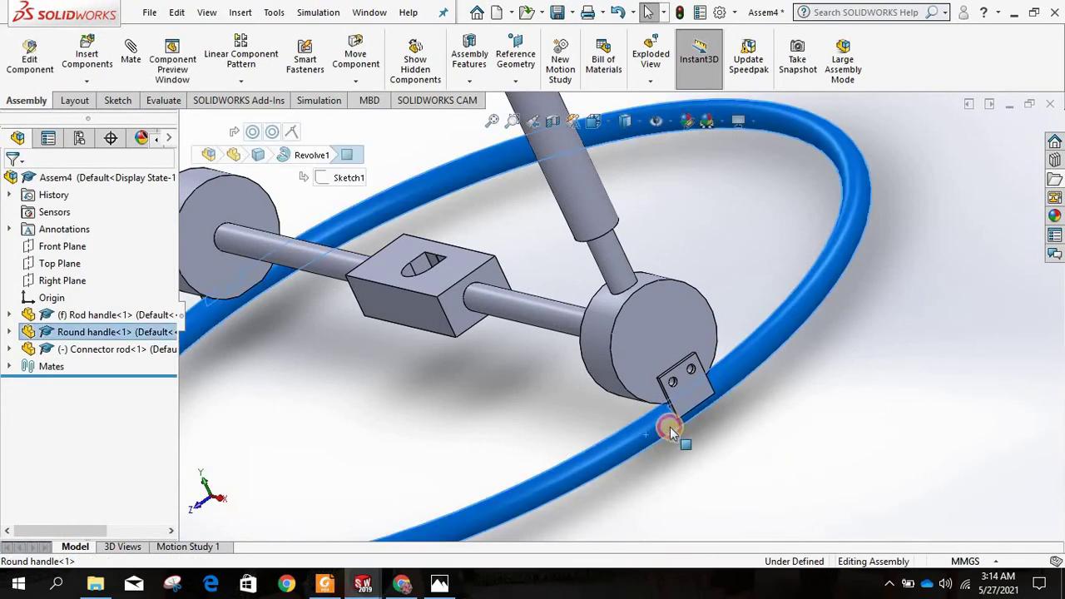
pyautogui.moveTo(671, 430); pyautogui.dragTo(588, 431)
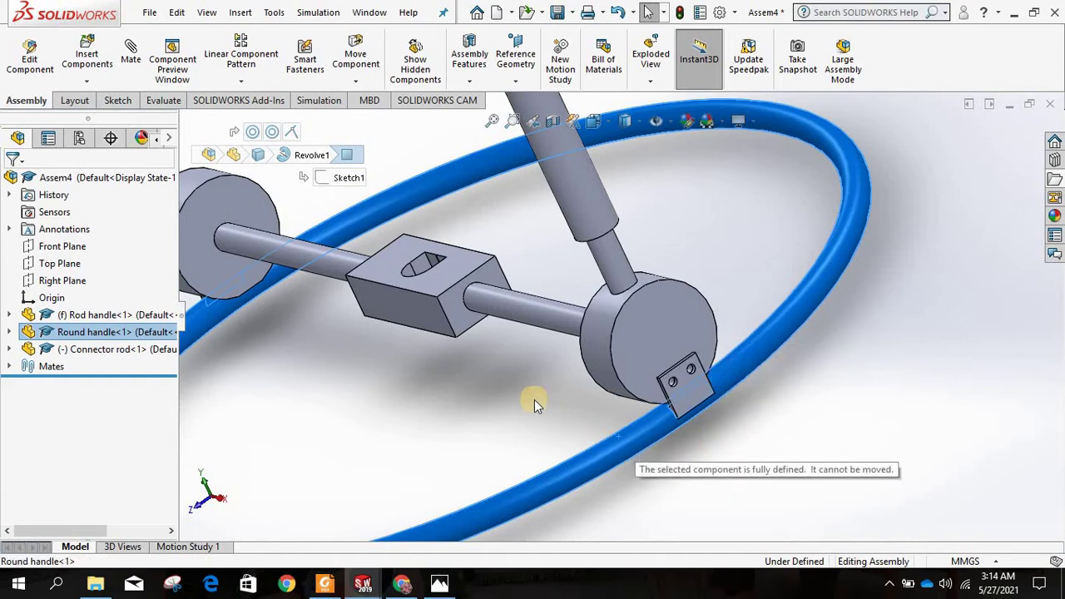
pyautogui.scroll(4, 523, 393)
pyautogui.scroll(-2, 532, 390)
pyautogui.moveTo(661, 418)
pyautogui.mouseDown(button='middle')
pyautogui.moveTo(539, 397)
pyautogui.moveTo(664, 377)
pyautogui.mouseUp(button='middle')
pyautogui.scroll(2, 681, 318)
pyautogui.click(726, 376)
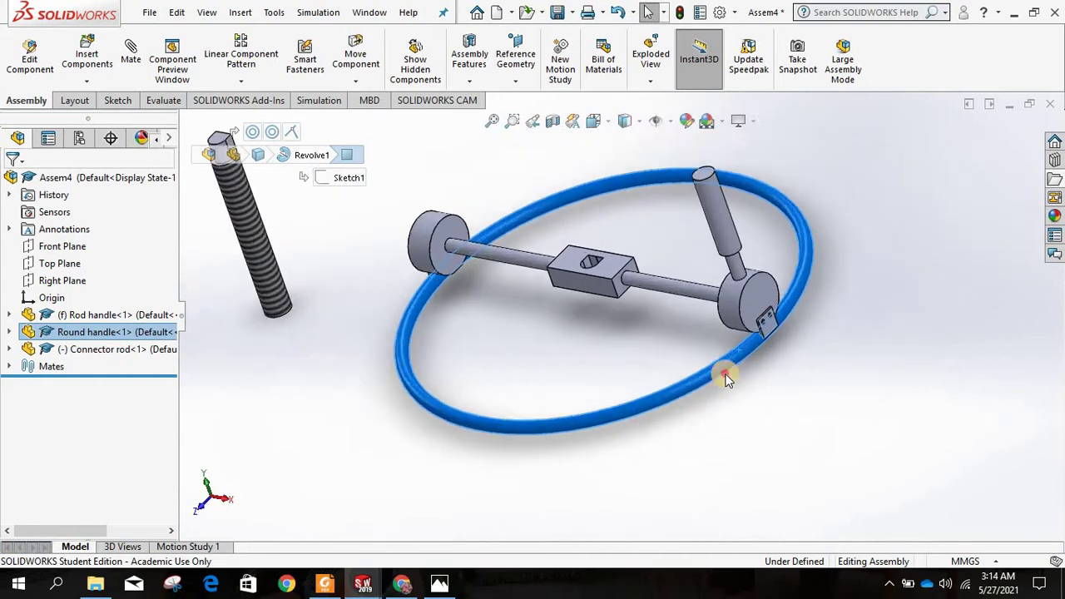
pyautogui.scroll(-1, 726, 375)
pyautogui.moveTo(726, 374); pyautogui.dragTo(626, 358)
pyautogui.click(408, 325)
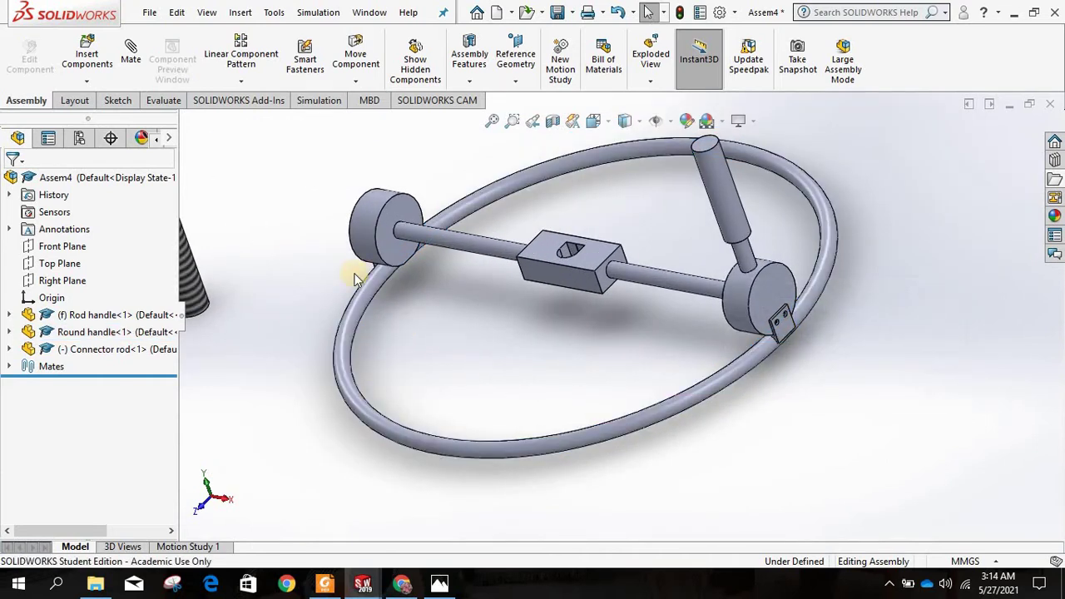
# Step: Add a concentric mate between the curved face of the Connector rod's cut tip and the curved wall of the Rod handle's centre block hole
pyautogui.scroll(4, 370, 253)
pyautogui.scroll(-2, 375, 248)
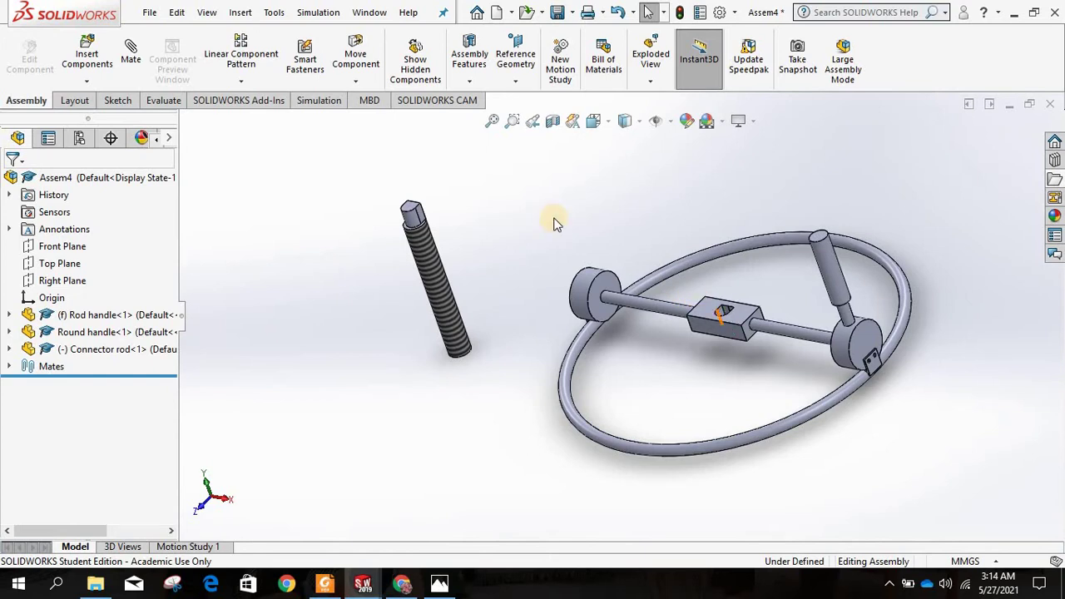
pyautogui.scroll(-1, 555, 222)
pyautogui.scroll(-2, 383, 230)
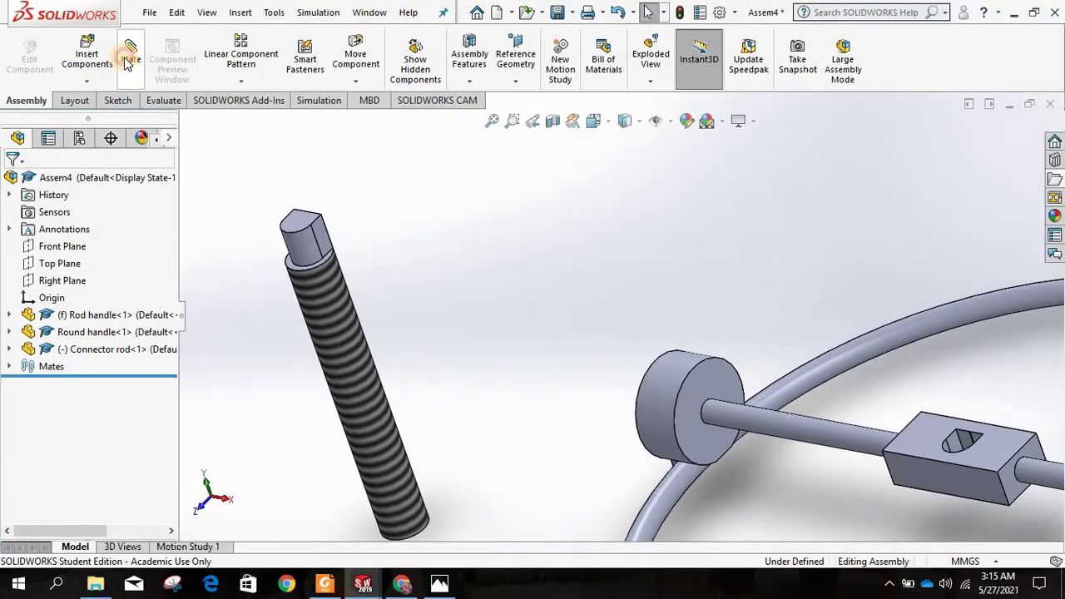
pyautogui.click(260, 23)
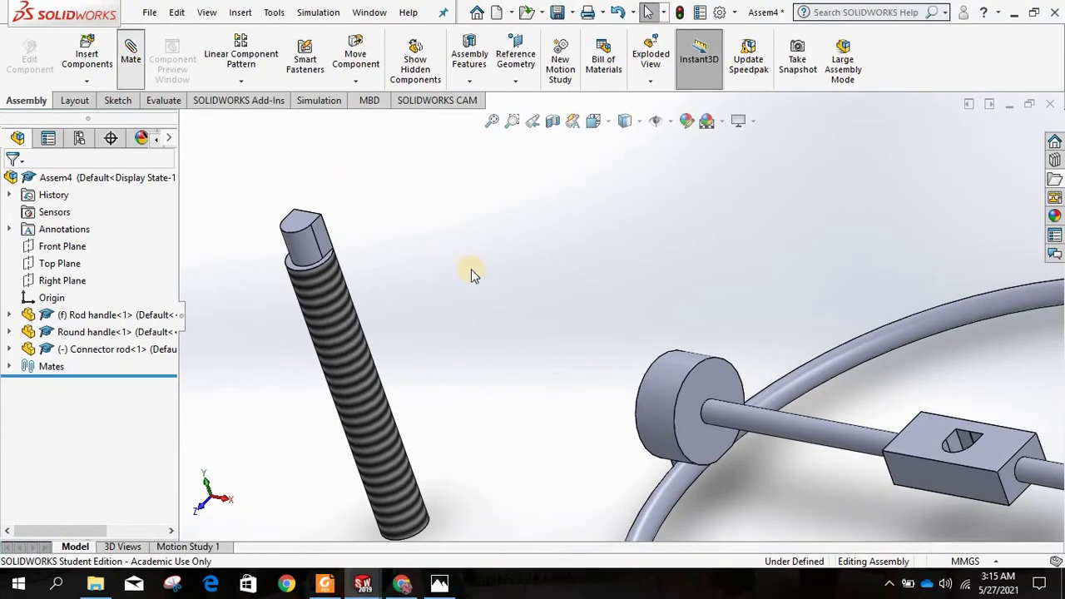
pyautogui.scroll(4, 541, 229)
pyautogui.scroll(-6, 483, 333)
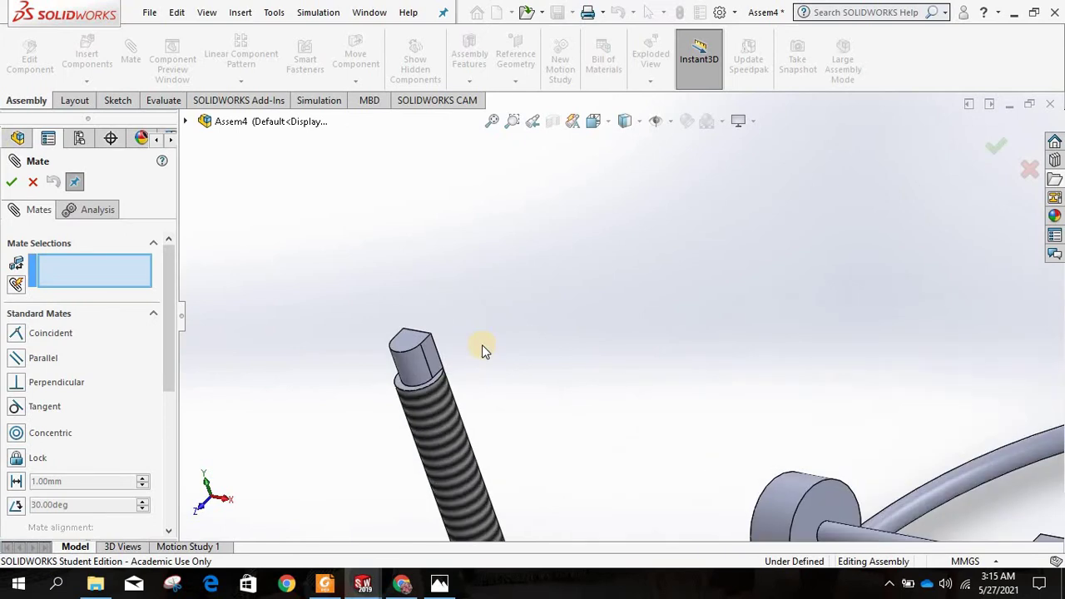
pyautogui.scroll(-3, 416, 402)
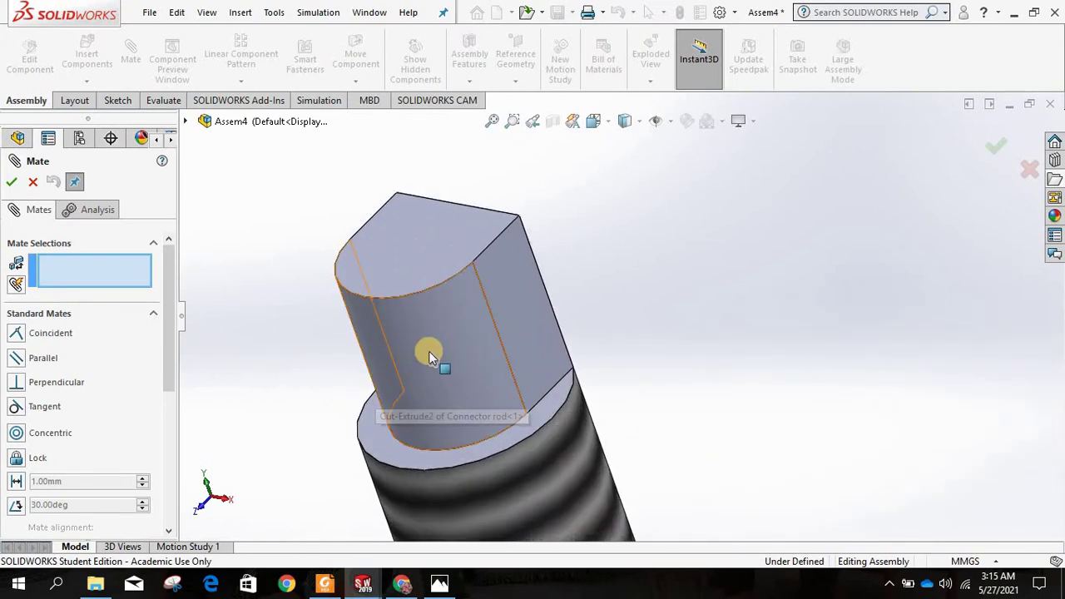
pyautogui.click(430, 356)
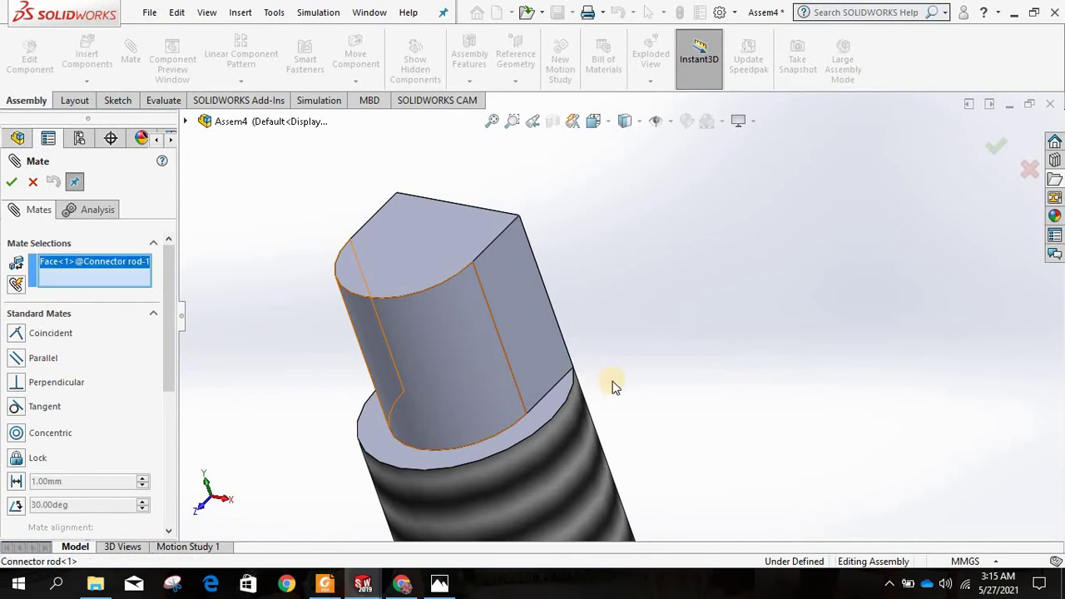
pyautogui.scroll(6, 802, 424)
pyautogui.moveTo(835, 398); pyautogui.dragTo(727, 341, button='middle')
pyautogui.scroll(-10, 748, 333)
pyautogui.click(727, 339)
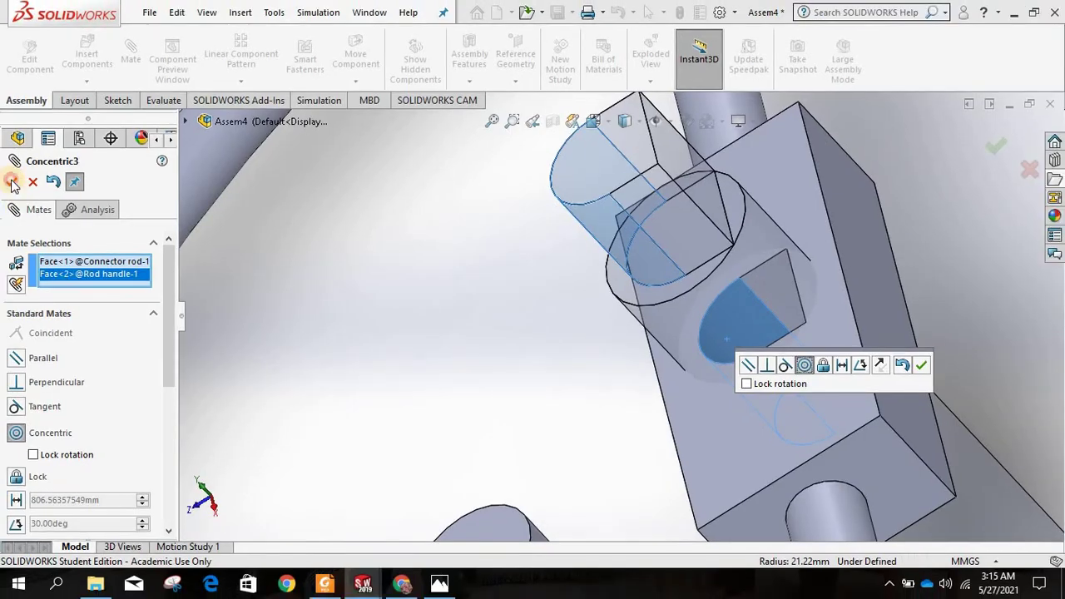
pyautogui.click(23, 184)
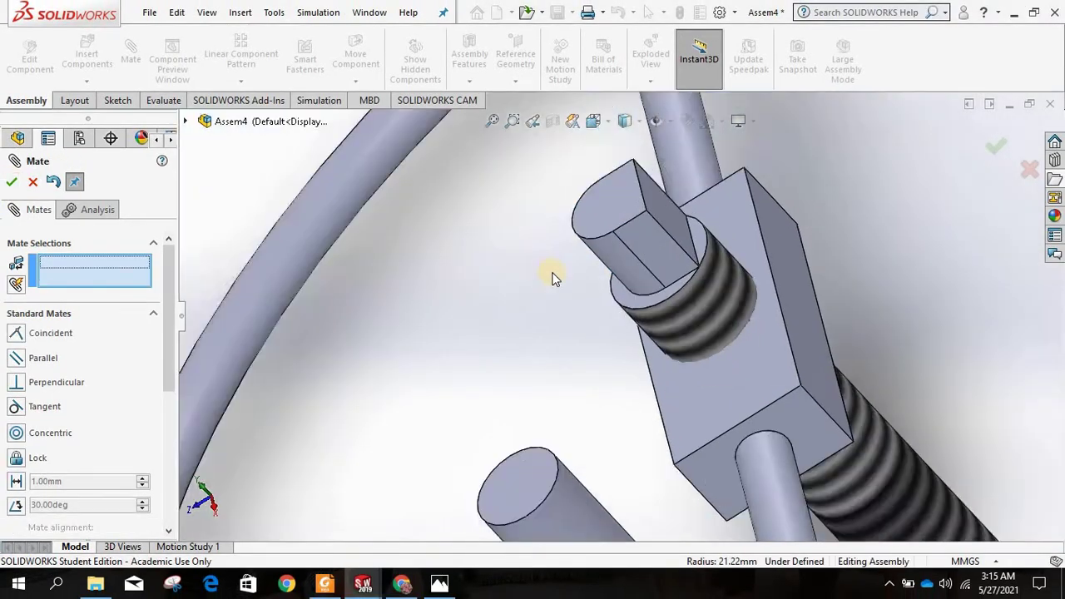
# Step: Slide the Connector rod along its axis until its tip is clear beneath the Rod handle's centre block
pyautogui.scroll(4, 583, 265)
pyautogui.scroll(-3, 645, 358)
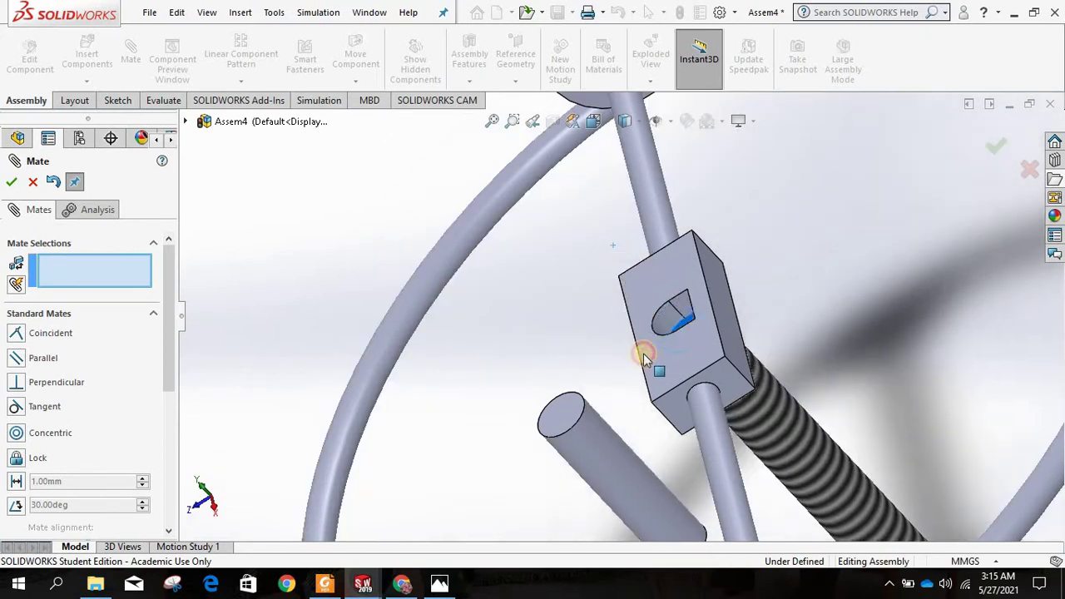
pyautogui.moveTo(643, 354); pyautogui.dragTo(714, 357)
# Step: Add a parallel mate between a flat wall of the centre block's hole and a flat on the Connector rod's tip, and slide the rod away
pyautogui.scroll(-5, 761, 400)
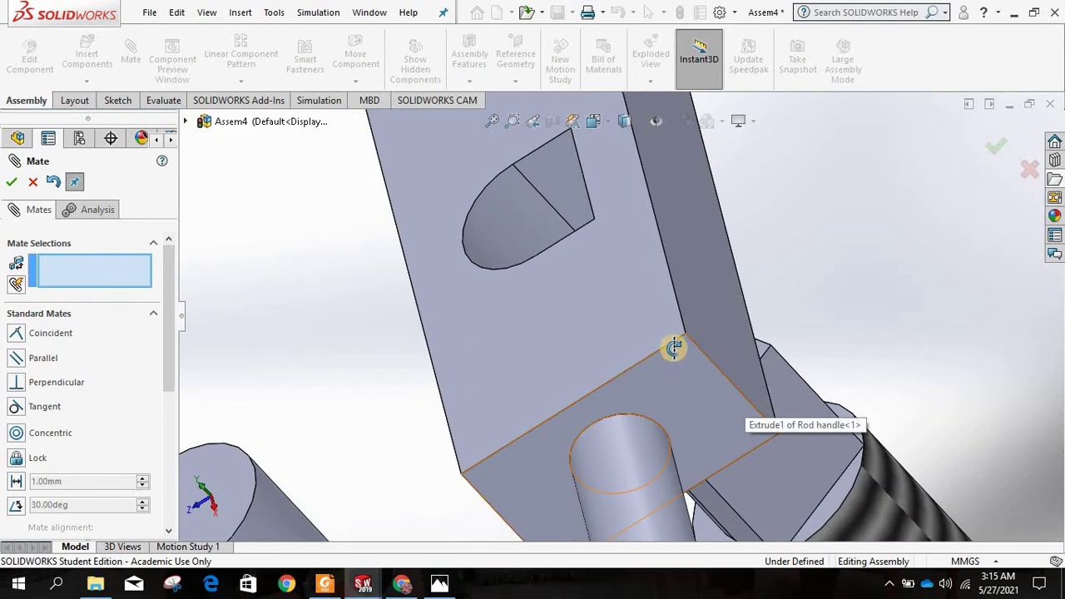
pyautogui.moveTo(674, 347); pyautogui.dragTo(428, 247, button='middle')
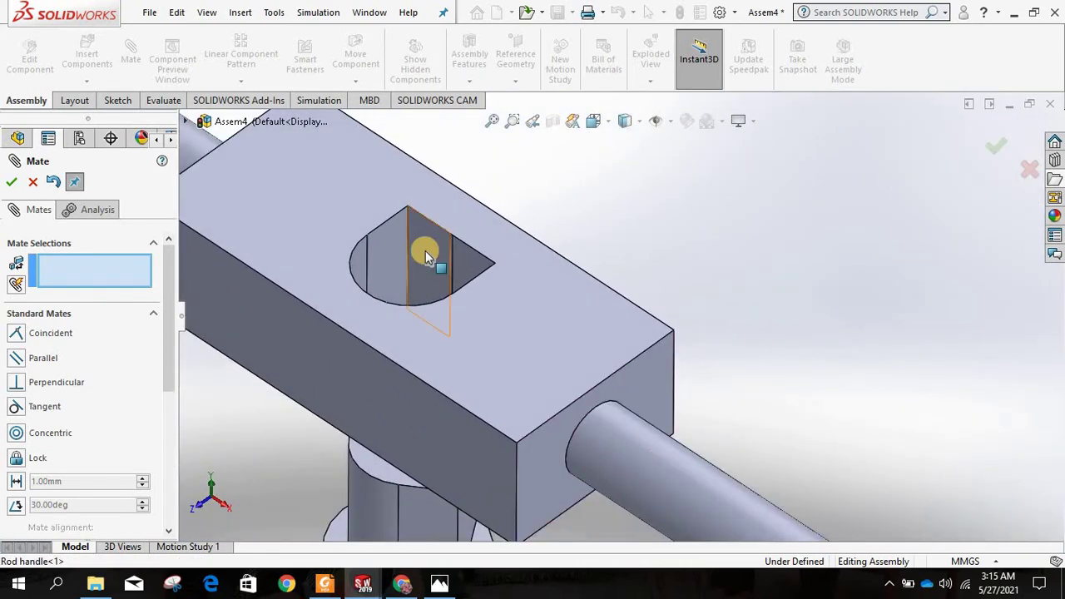
pyautogui.click(428, 255)
pyautogui.scroll(3, 624, 349)
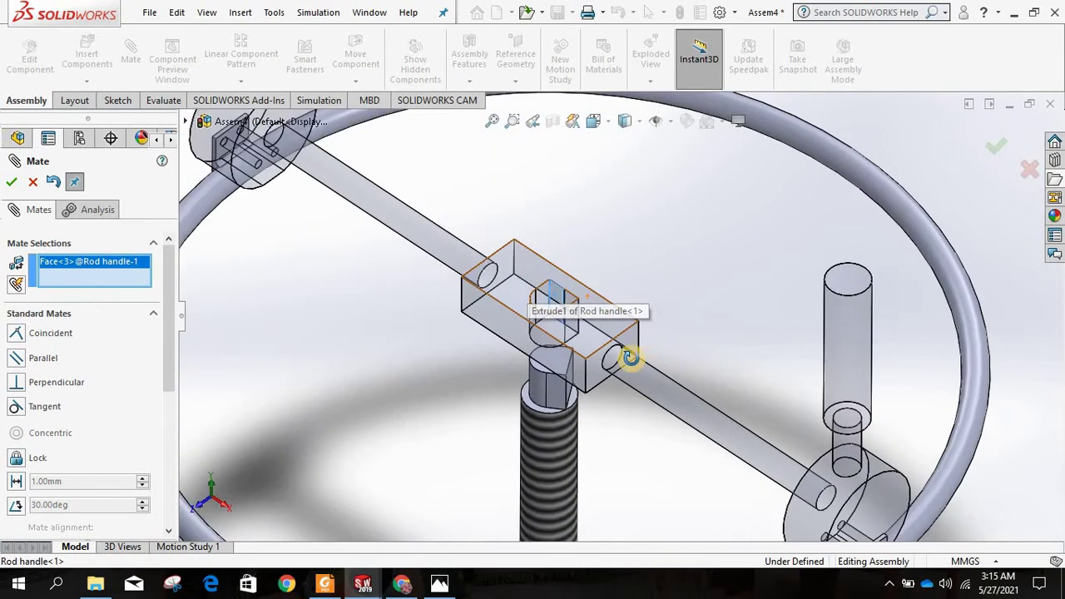
pyautogui.moveTo(630, 357)
pyautogui.mouseDown(button='middle')
pyautogui.moveTo(581, 369)
pyautogui.moveTo(635, 369)
pyautogui.mouseUp(button='middle')
pyautogui.scroll(-5, 709, 324)
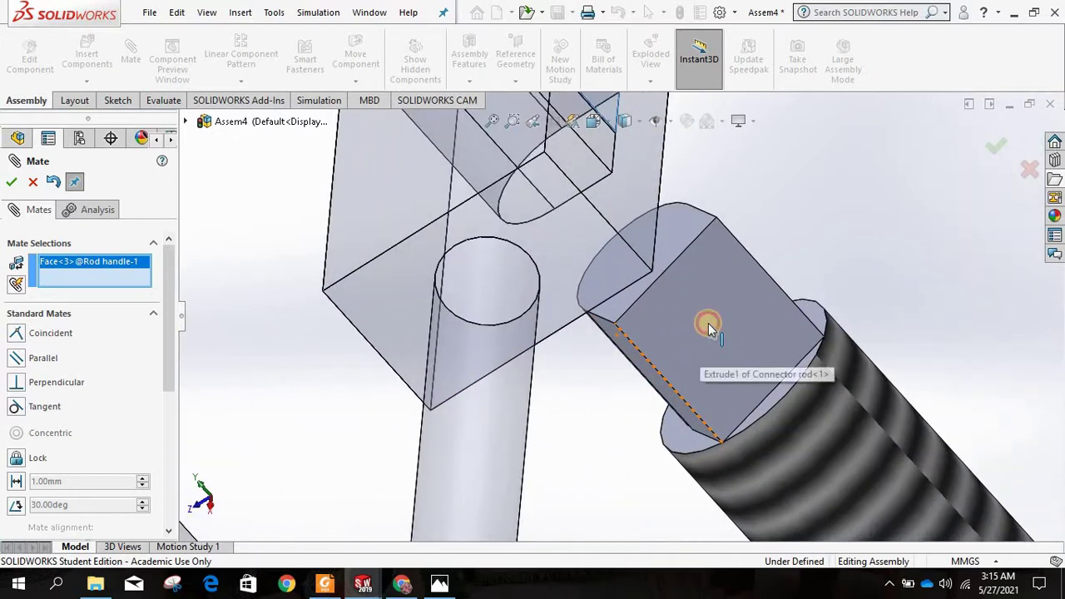
pyautogui.click(708, 326)
pyautogui.scroll(3, 641, 183)
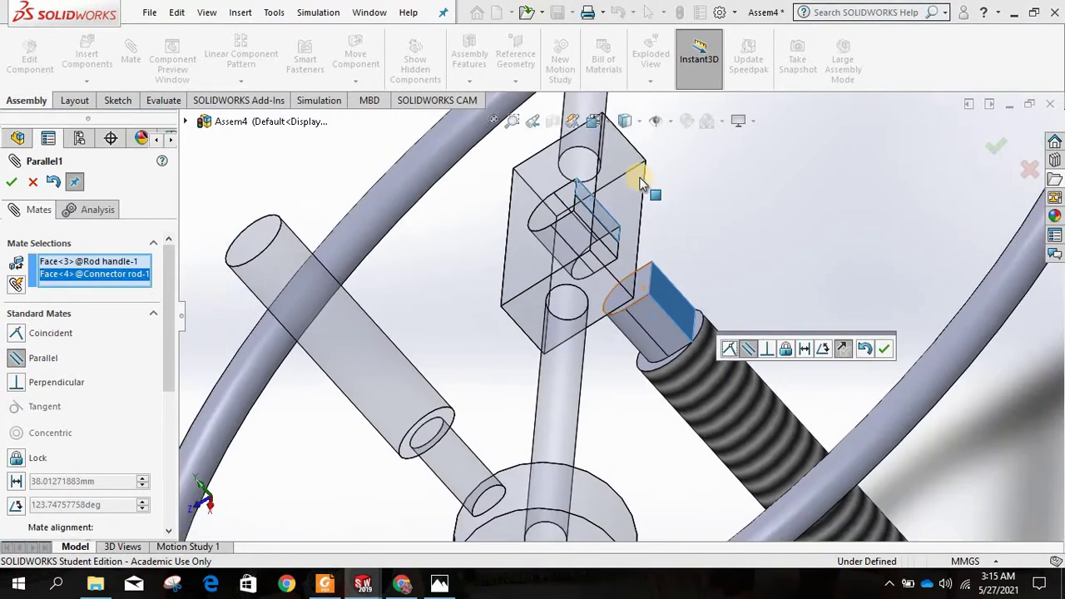
pyautogui.scroll(-2, 648, 243)
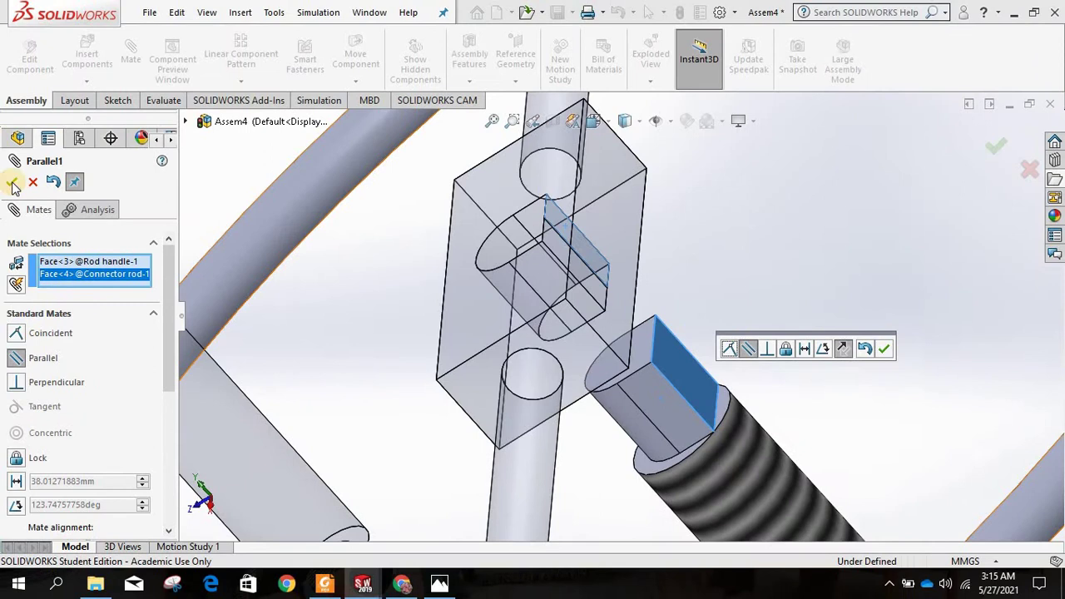
pyautogui.click(23, 183)
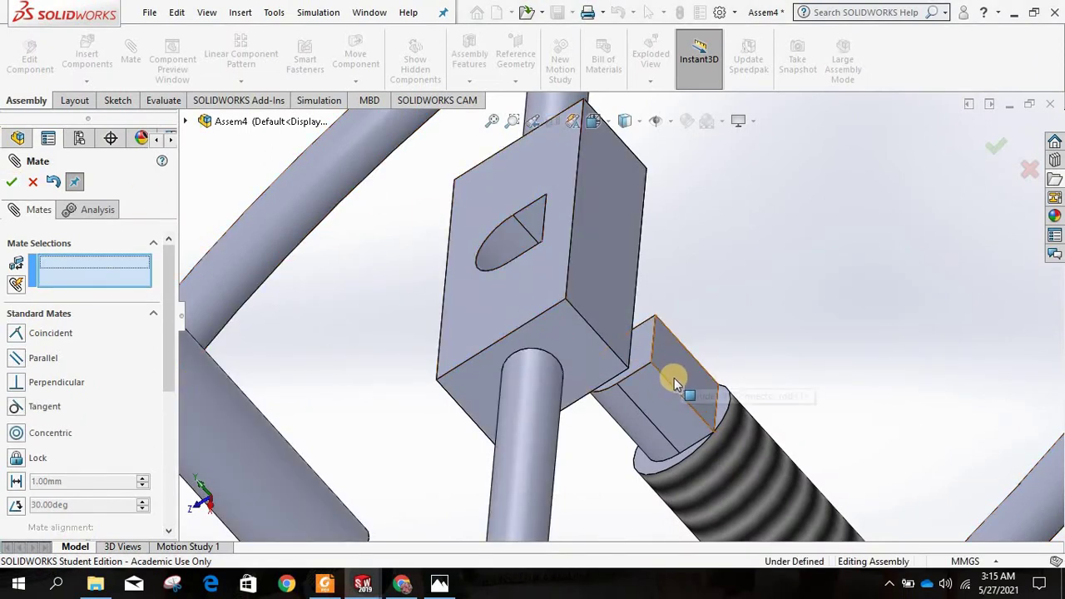
pyautogui.moveTo(677, 381); pyautogui.dragTo(797, 327)
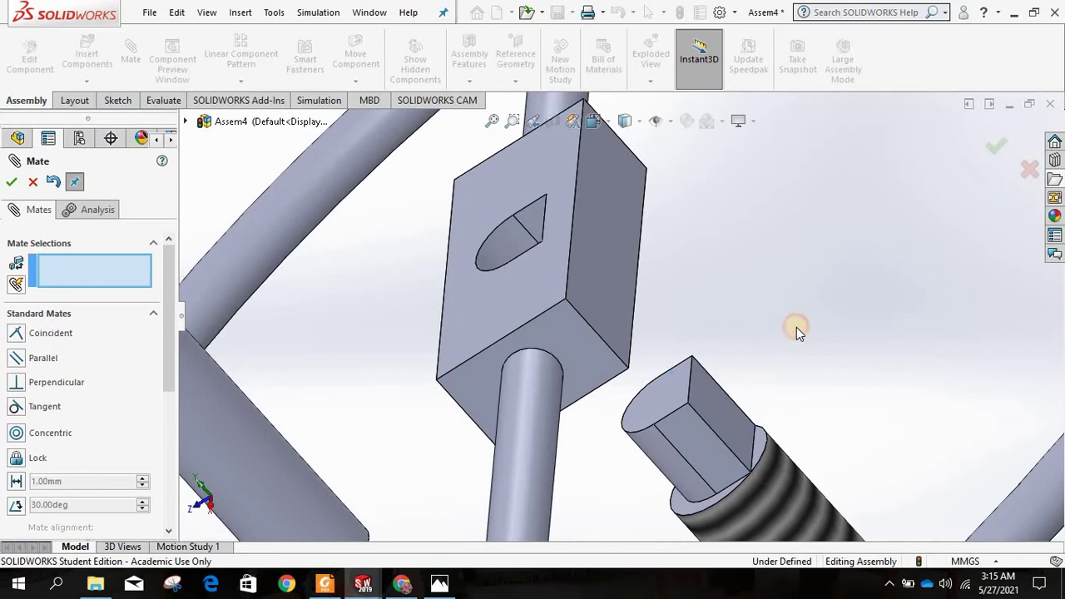
# Step: Add a coincident mate between the Rod handle centre block's outer face around the D-shaped hole and the Connector rod's tip end face
pyautogui.click(513, 293)
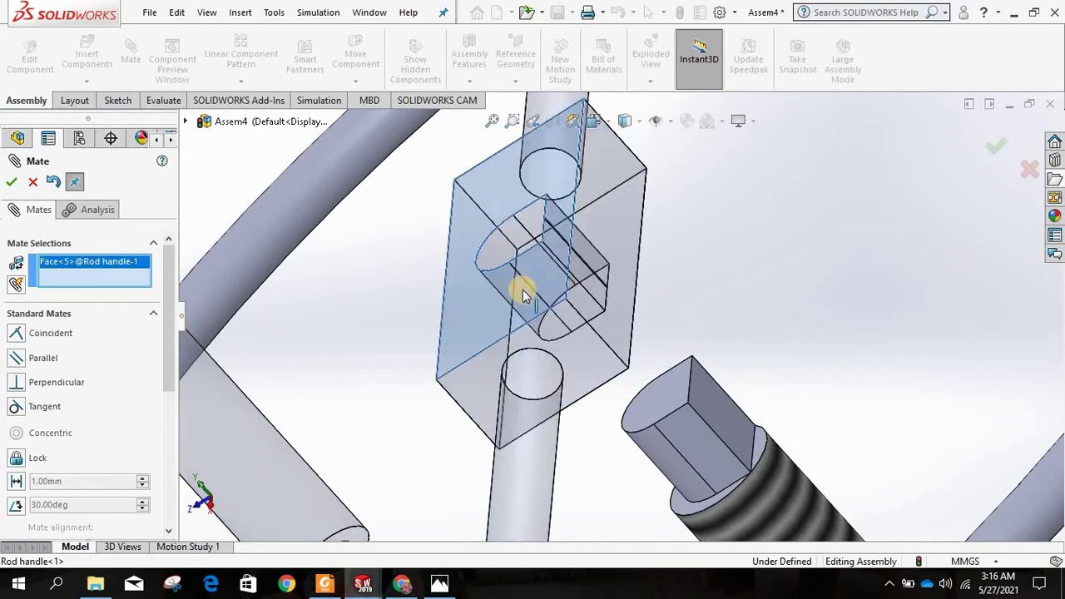
pyautogui.click(673, 401)
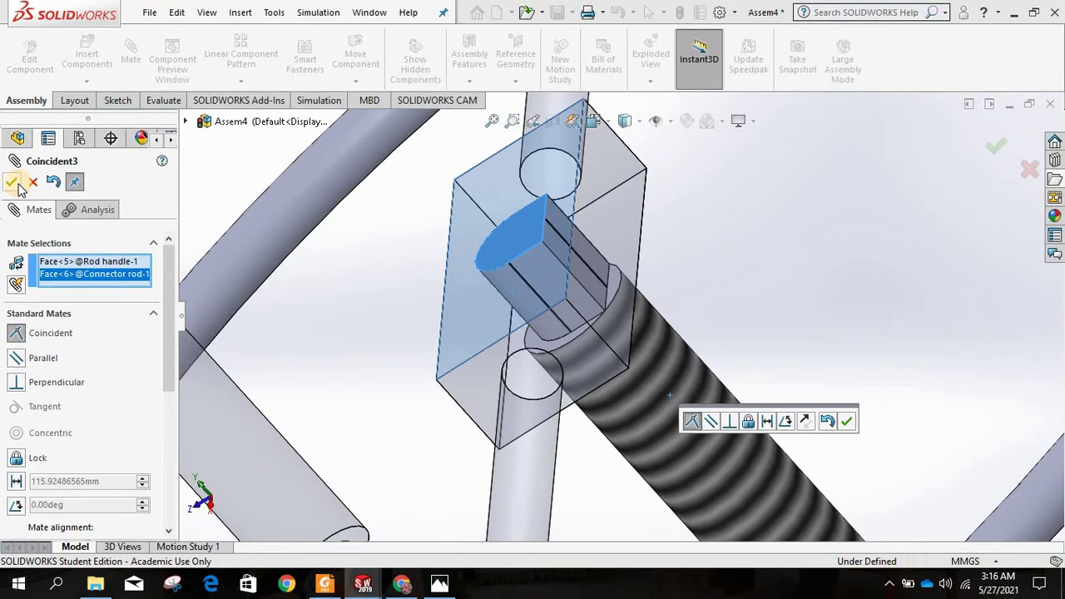
pyautogui.click(11, 182)
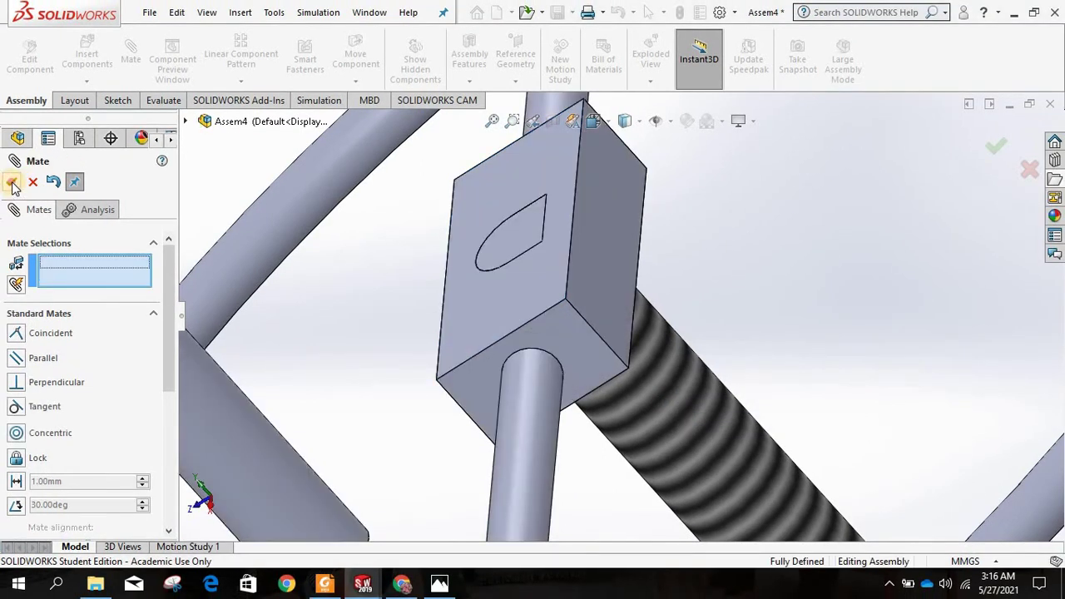
pyautogui.click(11, 182)
# Step: Save the completed handle assembly as "upper part" in the FLYWHEEL PRESS folder
pyautogui.press('f')
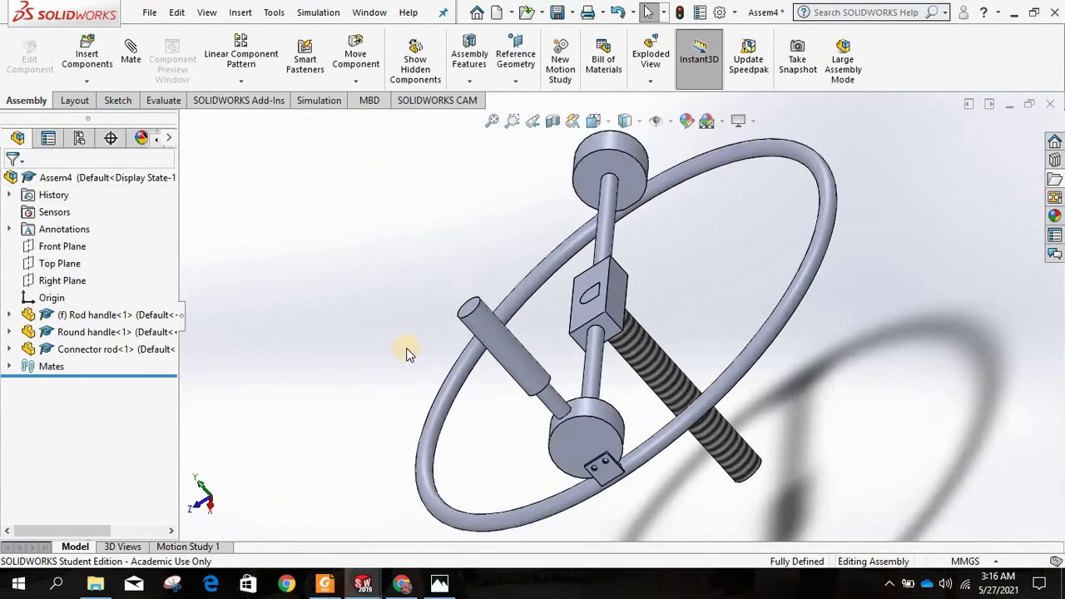
pyautogui.moveTo(406, 348); pyautogui.dragTo(357, 316, button='middle')
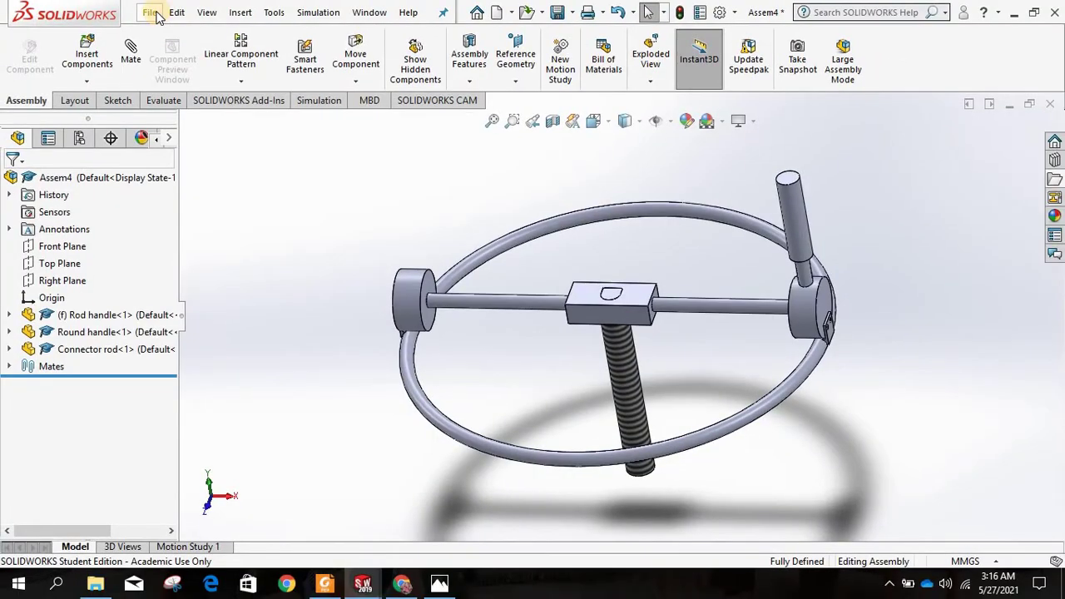
pyautogui.click(150, 13)
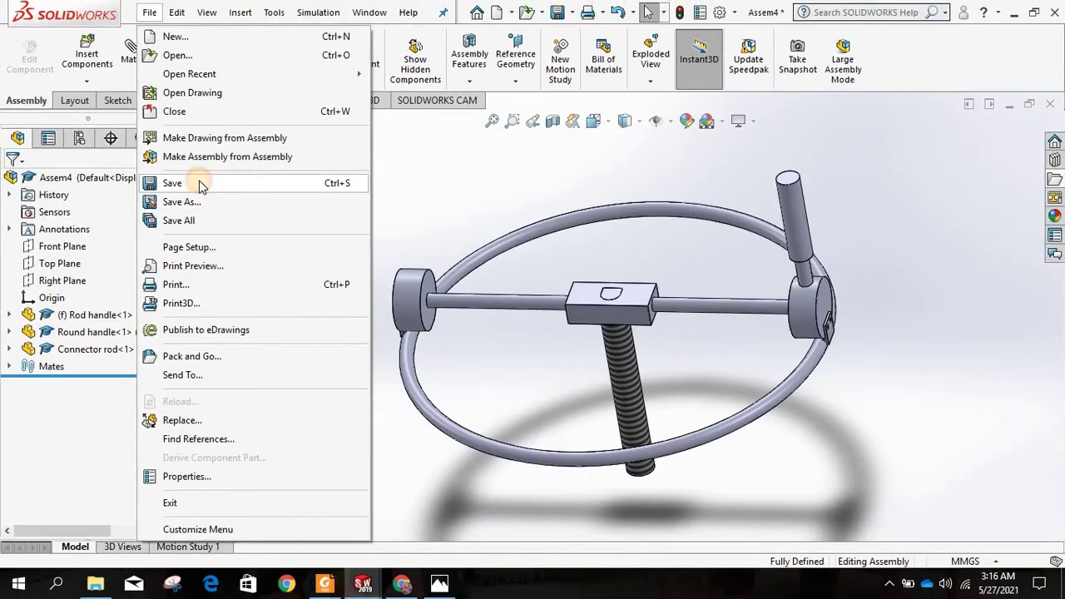
pyautogui.click(198, 182)
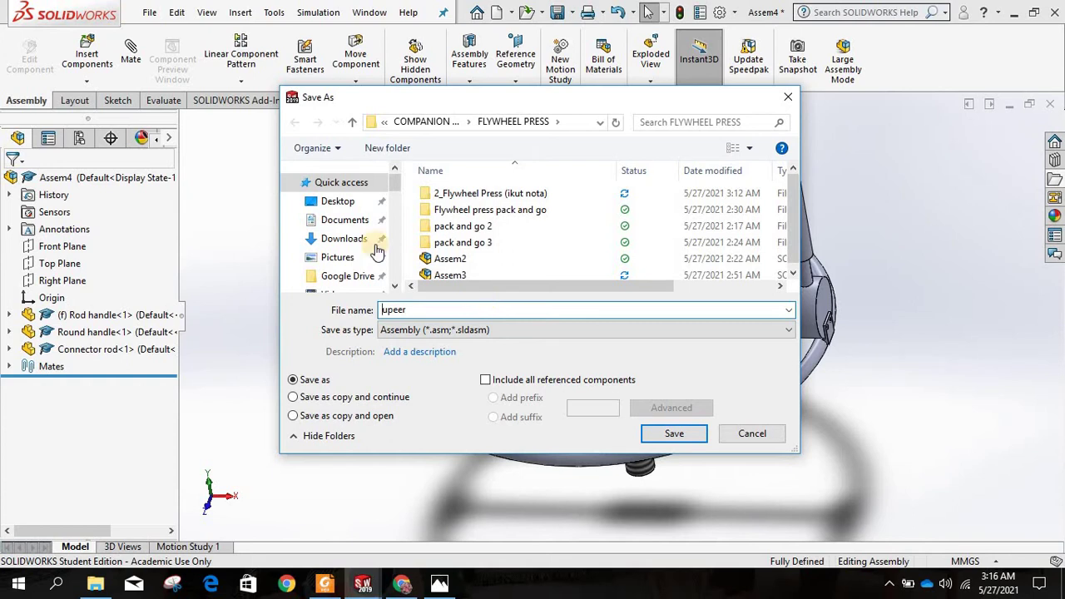
pyautogui.moveTo(432, 310); pyautogui.dragTo(333, 316)
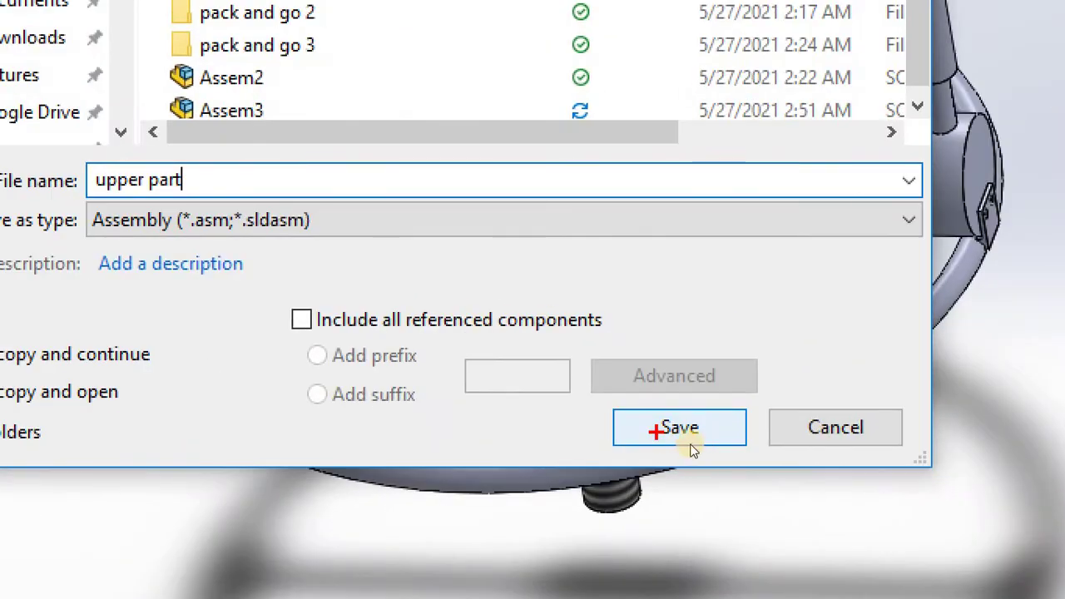
pyautogui.click(693, 442)
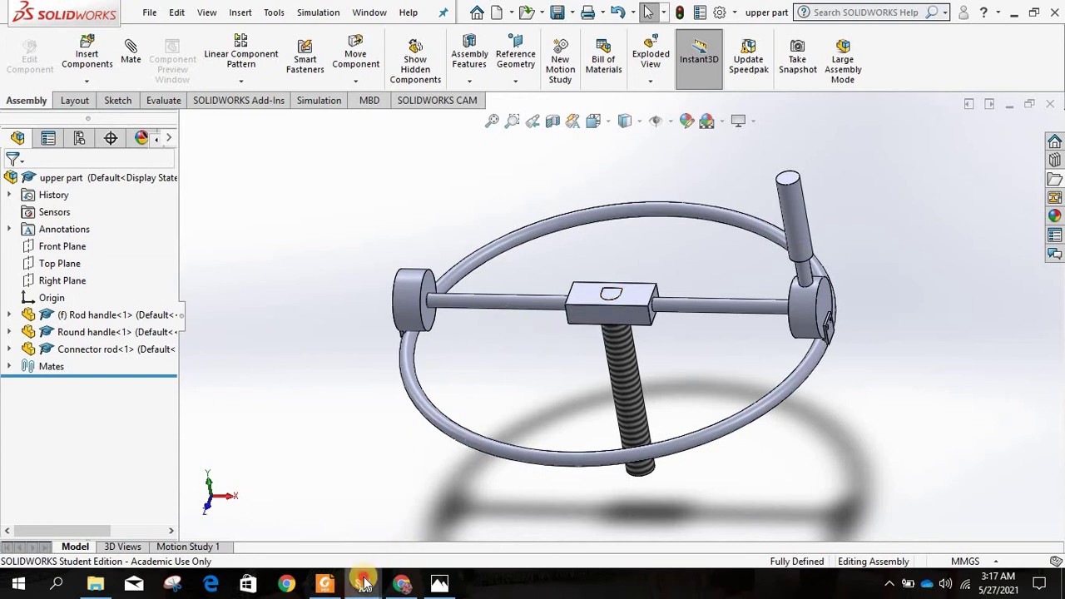
# Step: Switch to the Assem3 press assembly and bring the whole press into view
pyautogui.moveTo(363, 582)
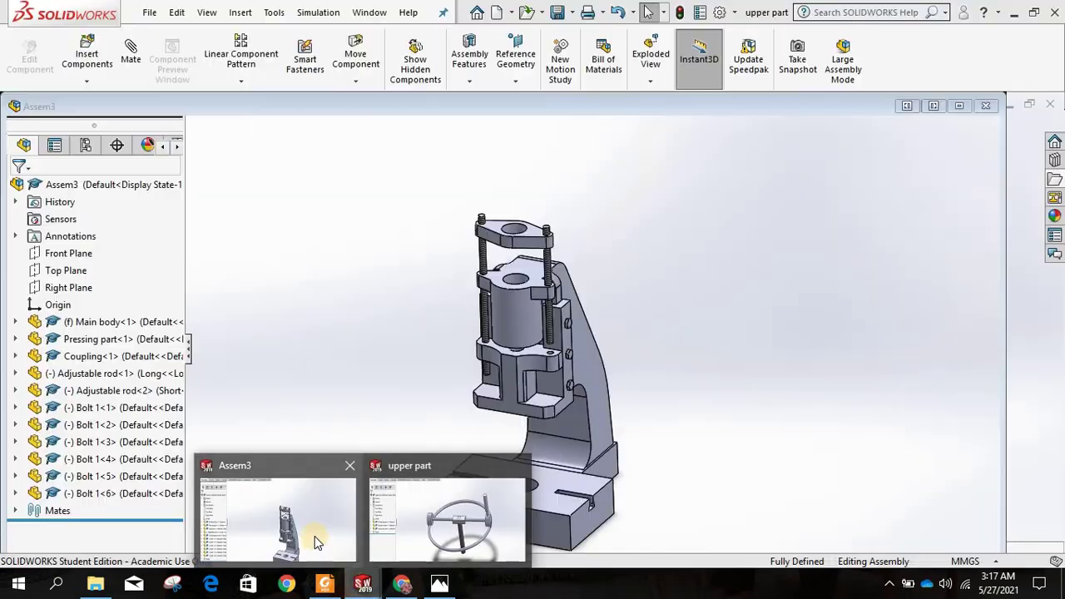
pyautogui.click(314, 541)
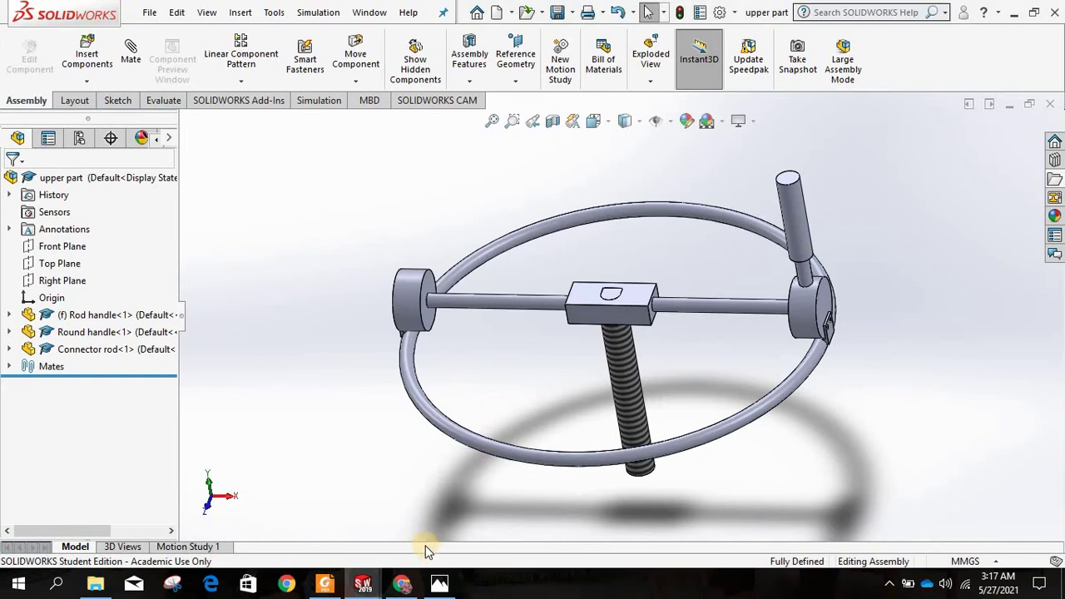
pyautogui.click(314, 517)
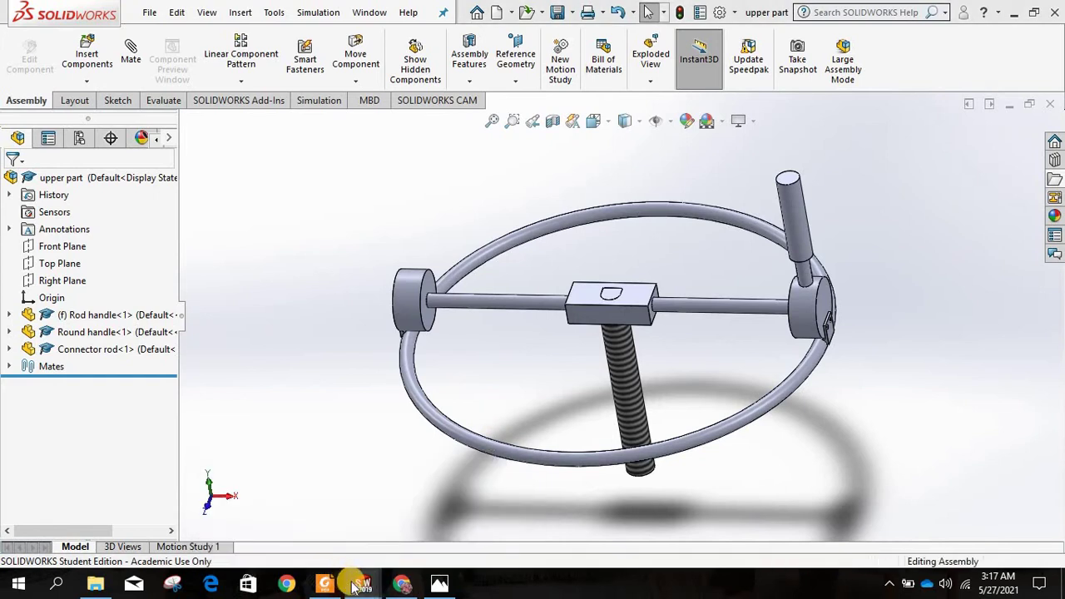
pyautogui.scroll(3, 575, 305)
pyautogui.scroll(-3, 513, 404)
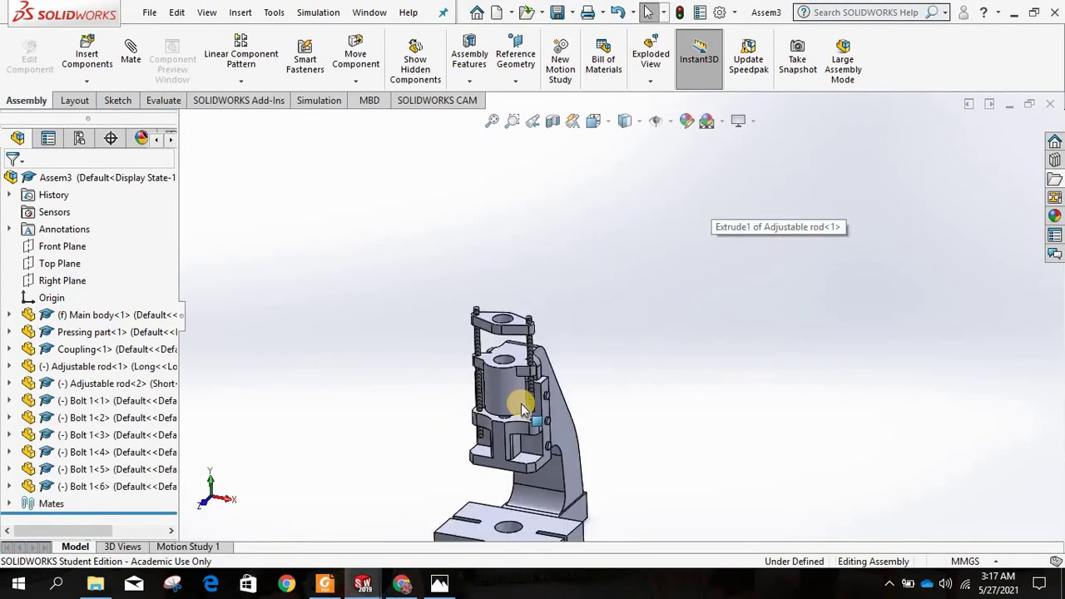
pyautogui.scroll(3, 608, 342)
pyautogui.scroll(-2, 533, 408)
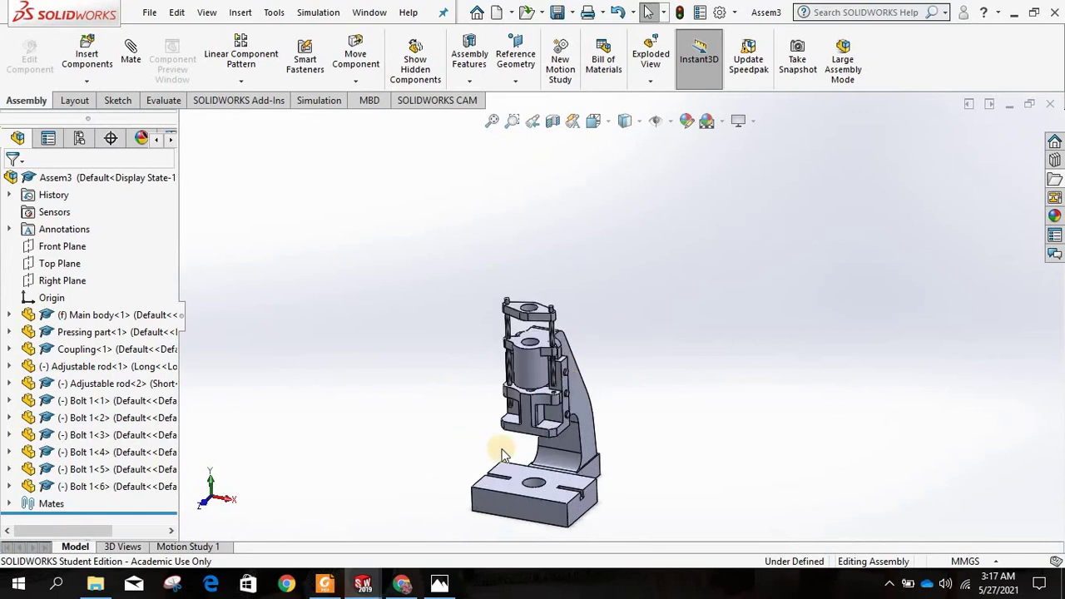
pyautogui.scroll(-2, 503, 453)
pyautogui.scroll(2, 655, 444)
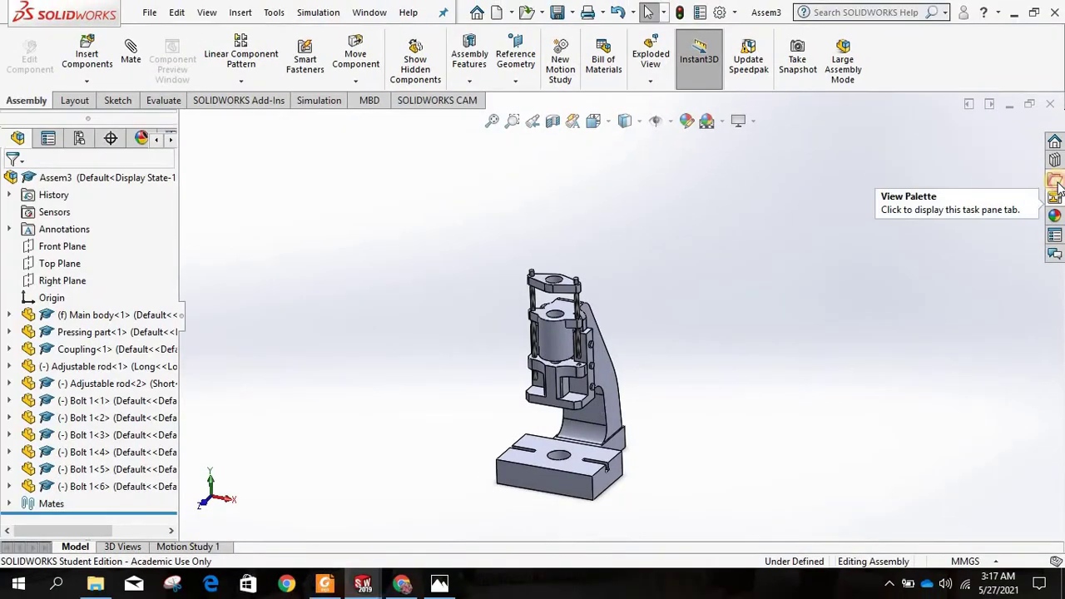
# Step: Insert the "upper part" sub-assembly from the FLYWHEEL PRESS folder into Assem3, placing it beside the press
pyautogui.click(1045, 178)
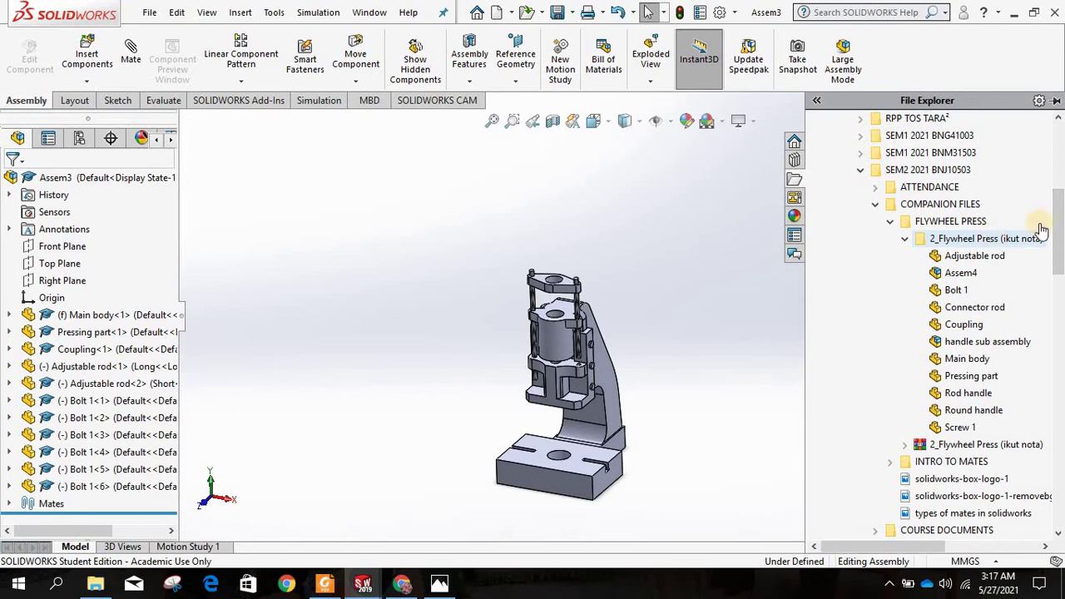
pyautogui.click(907, 239)
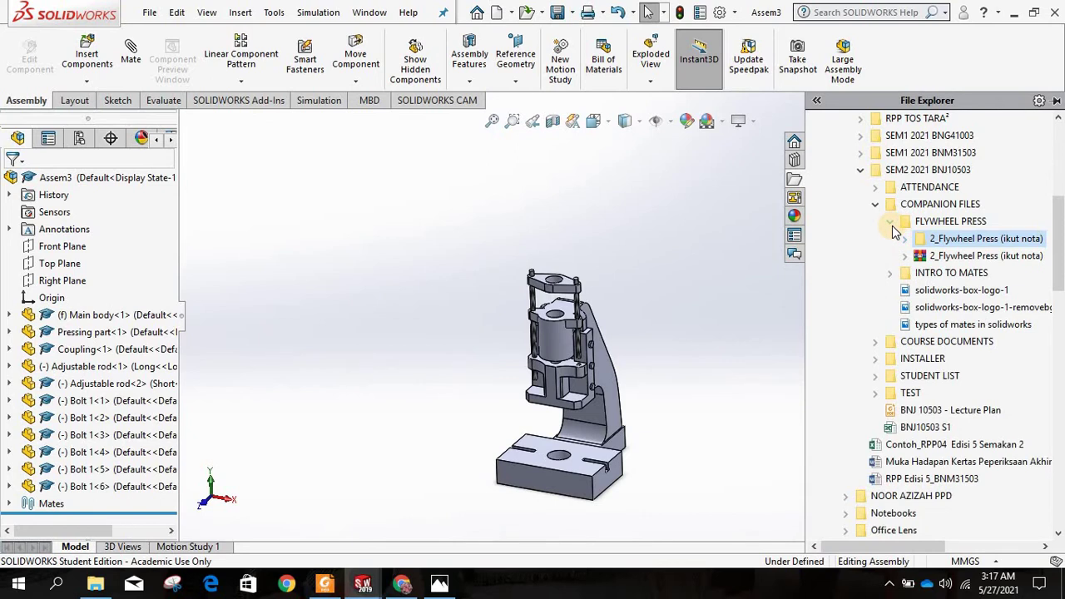
pyautogui.click(892, 227)
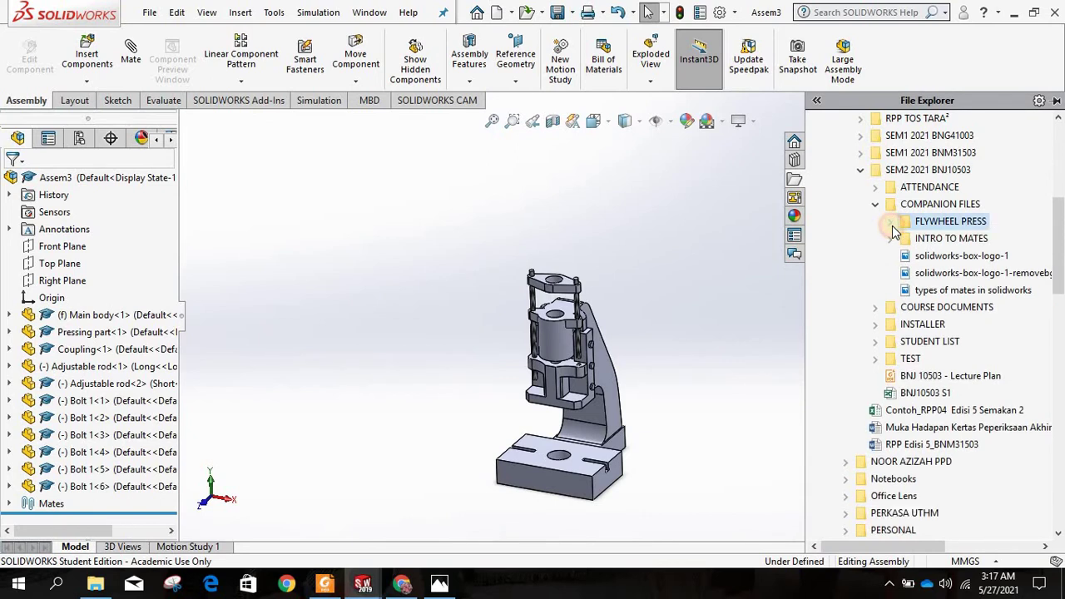
pyautogui.click(893, 225)
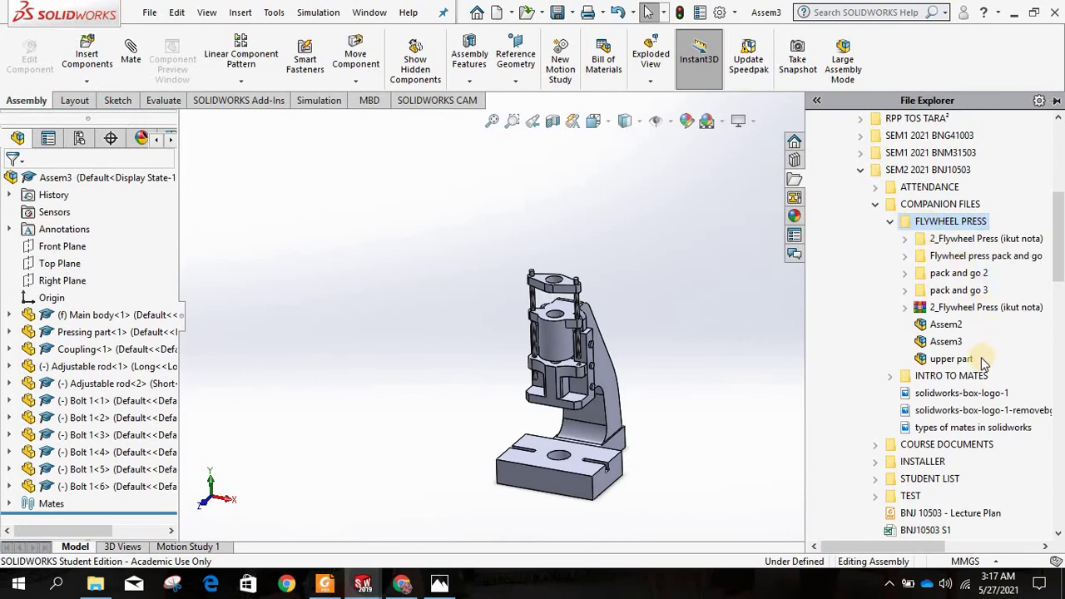
pyautogui.moveTo(971, 369)
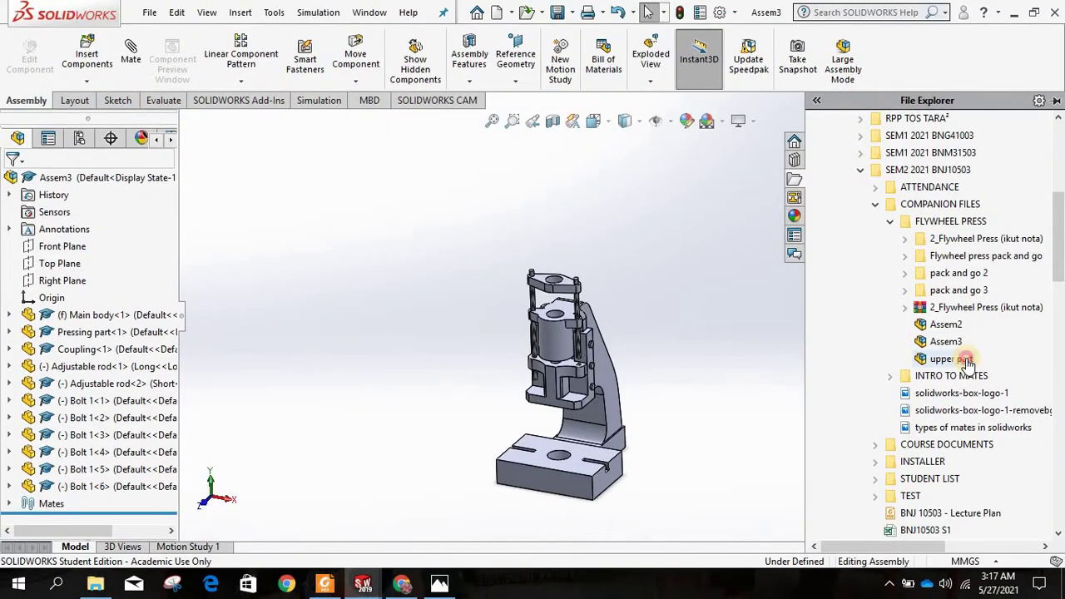
pyautogui.moveTo(559, 294); pyautogui.dragTo(374, 234)
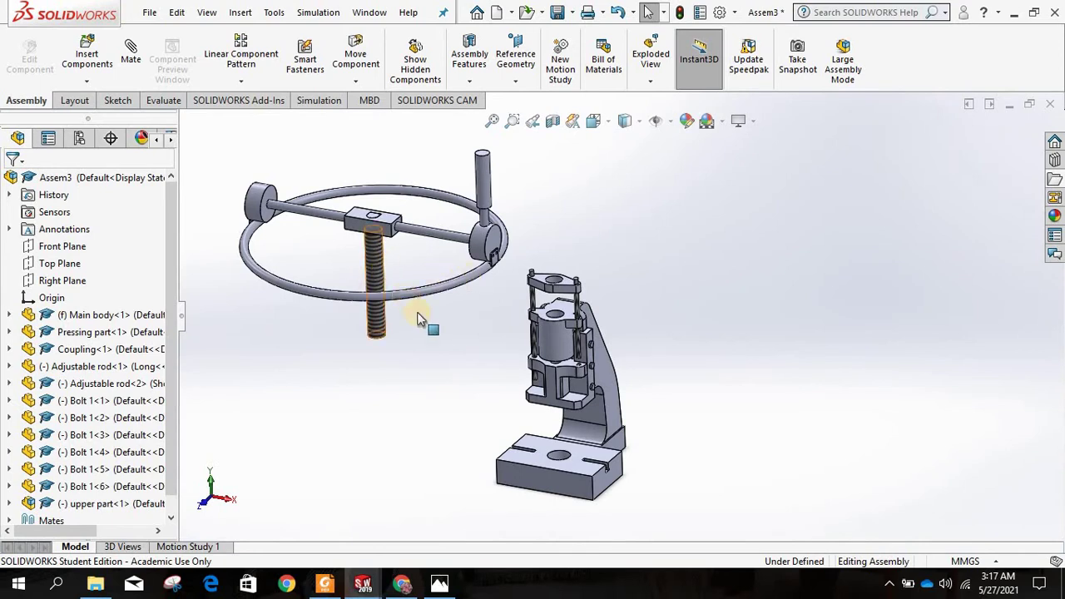
pyautogui.scroll(-2, 382, 256)
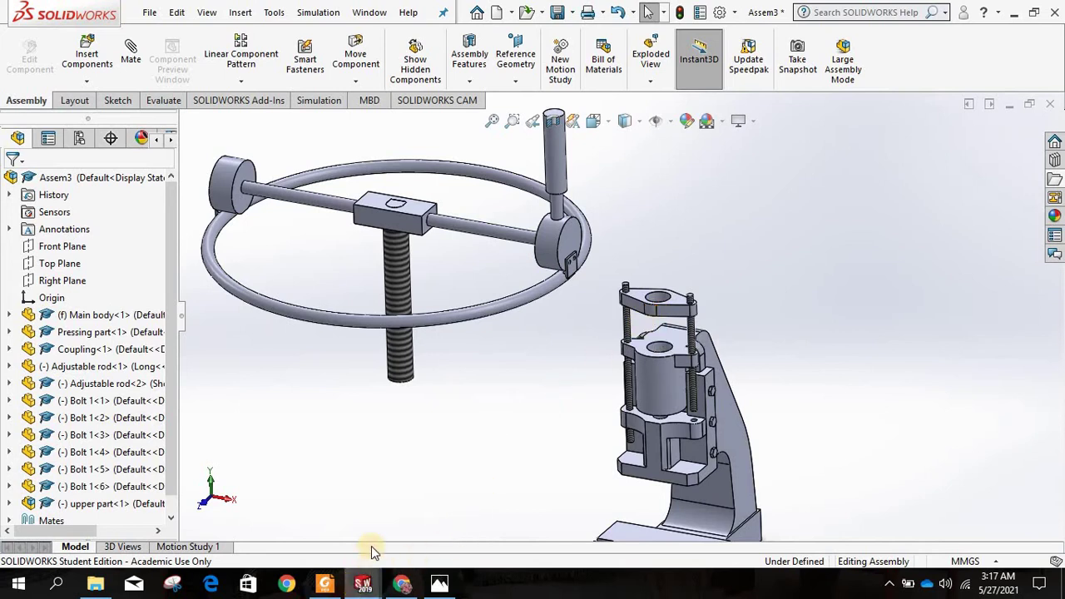
pyautogui.scroll(-2, 449, 291)
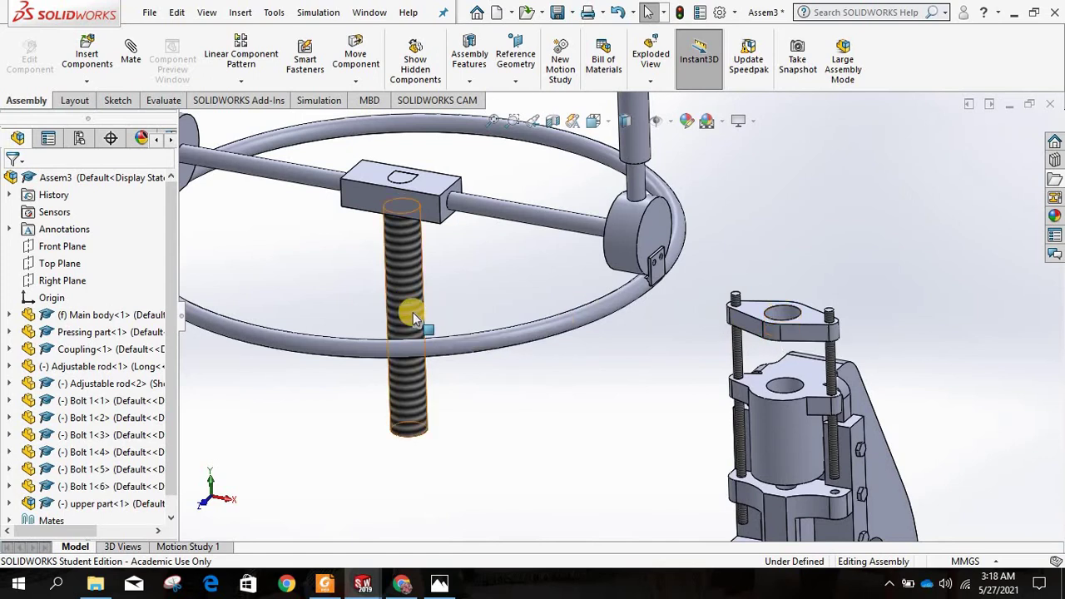
pyautogui.click(130, 55)
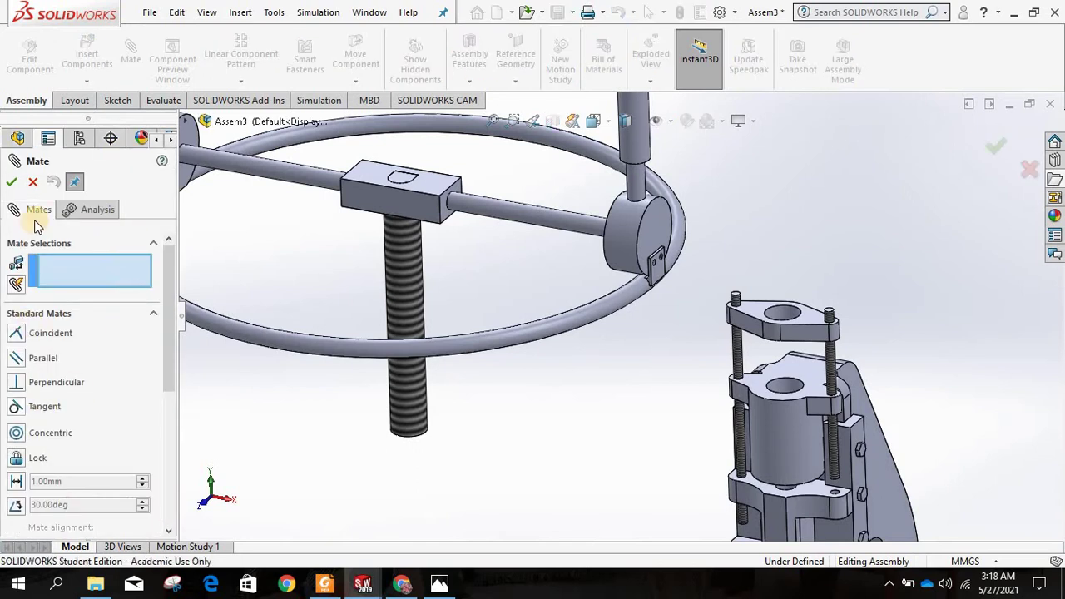
pyautogui.click(31, 183)
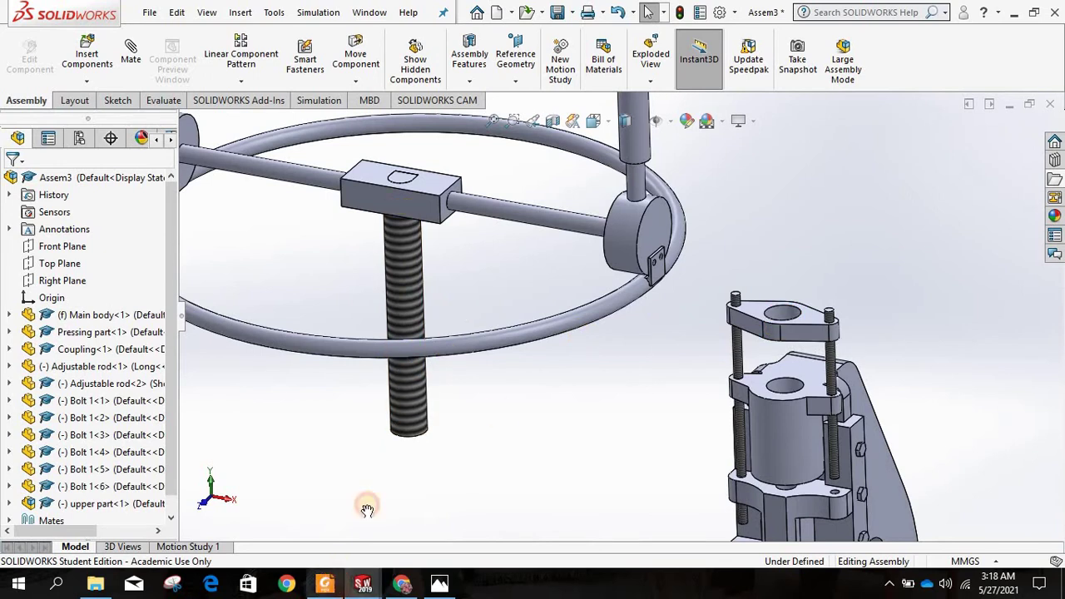
# Step: Consult the BDA 30903 notes in Foxit Reader for the sub-assembly mating instructions, including the distance mate, and return to Assem3 in SOLIDWORKS
pyautogui.click(325, 585)
pyautogui.scroll(-12, 610, 388)
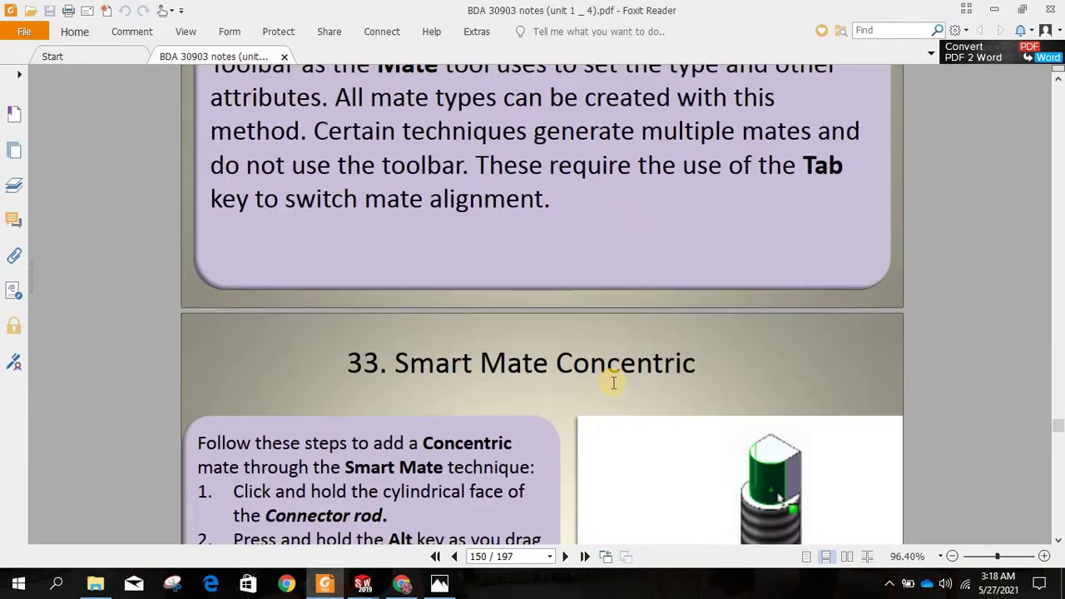
pyautogui.scroll(-3, 675, 298)
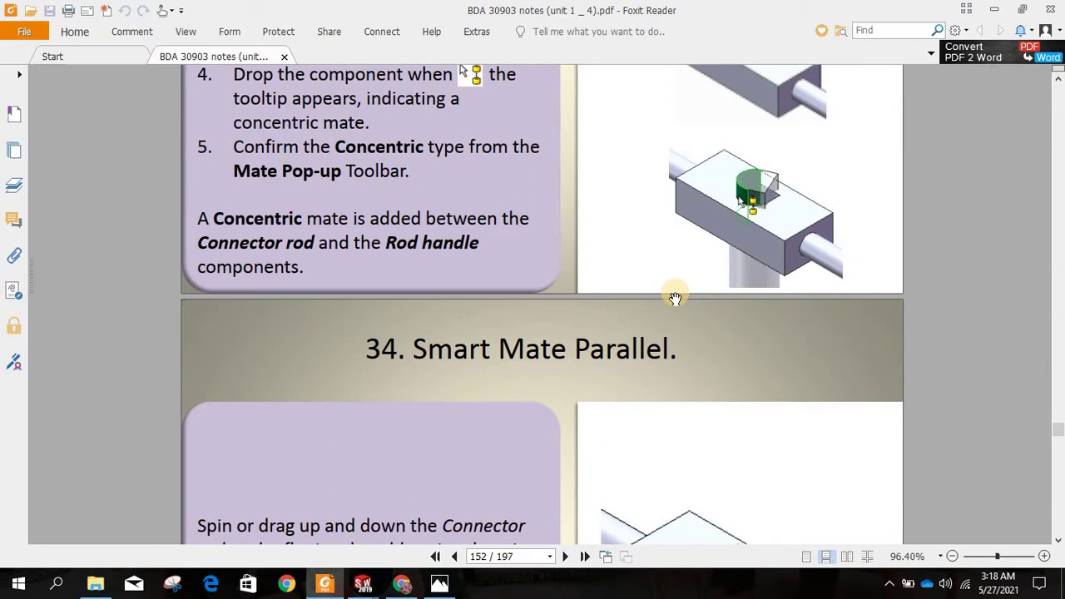
pyautogui.scroll(-9, 675, 298)
pyautogui.scroll(-5, 675, 298)
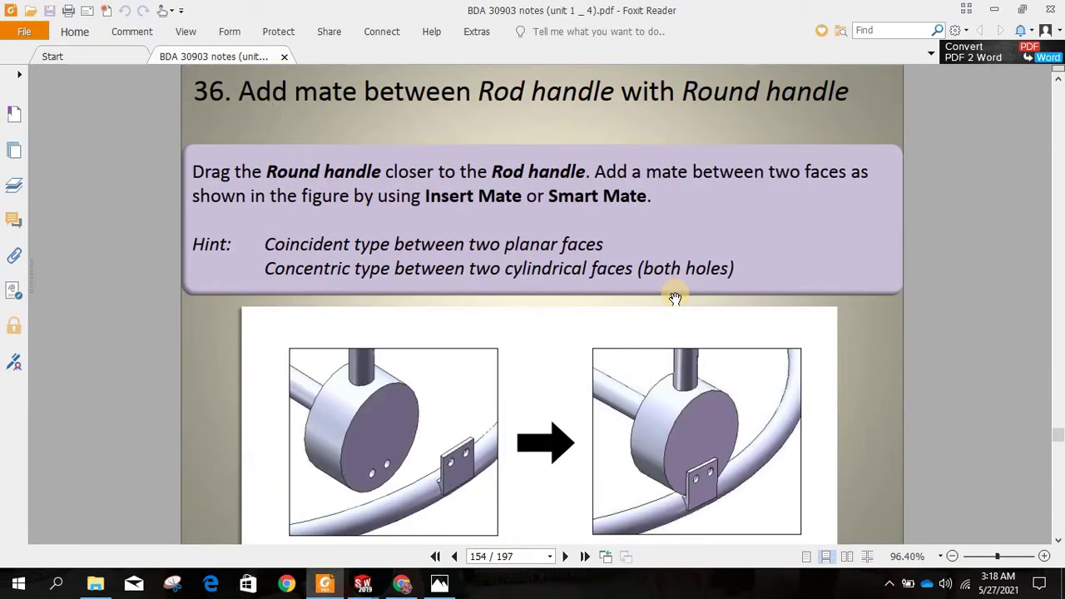
pyautogui.scroll(-20, 675, 298)
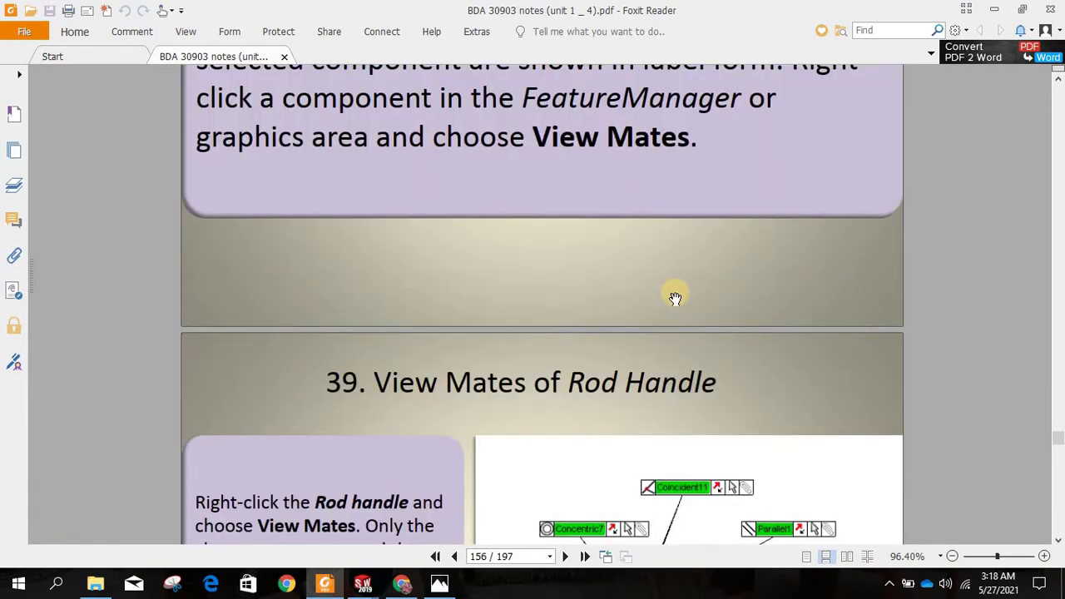
pyautogui.scroll(-20, 675, 298)
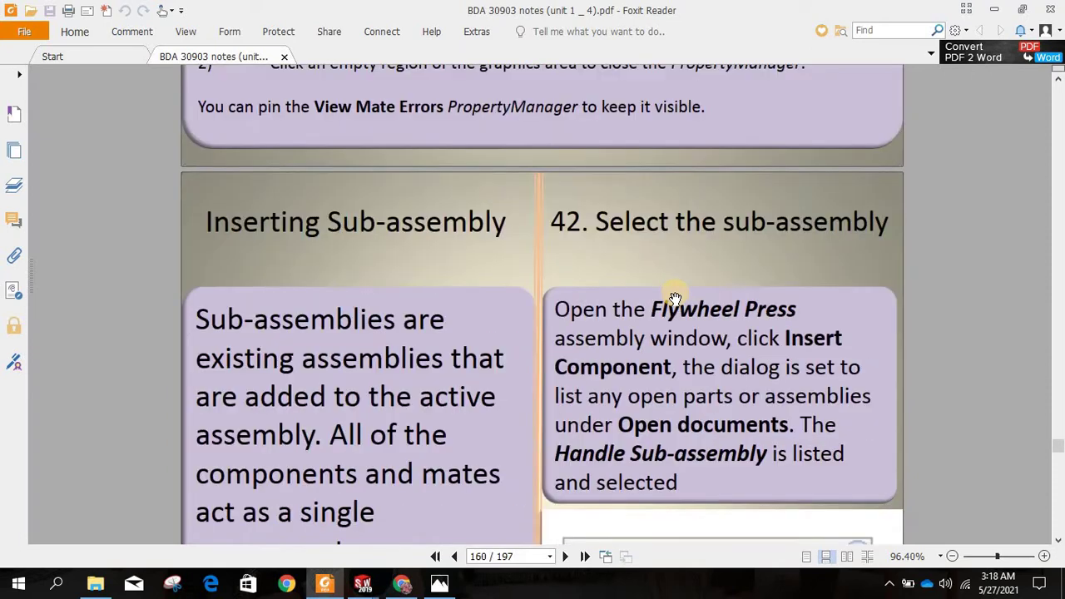
pyautogui.scroll(-5, 675, 298)
pyautogui.scroll(-5, 675, 298)
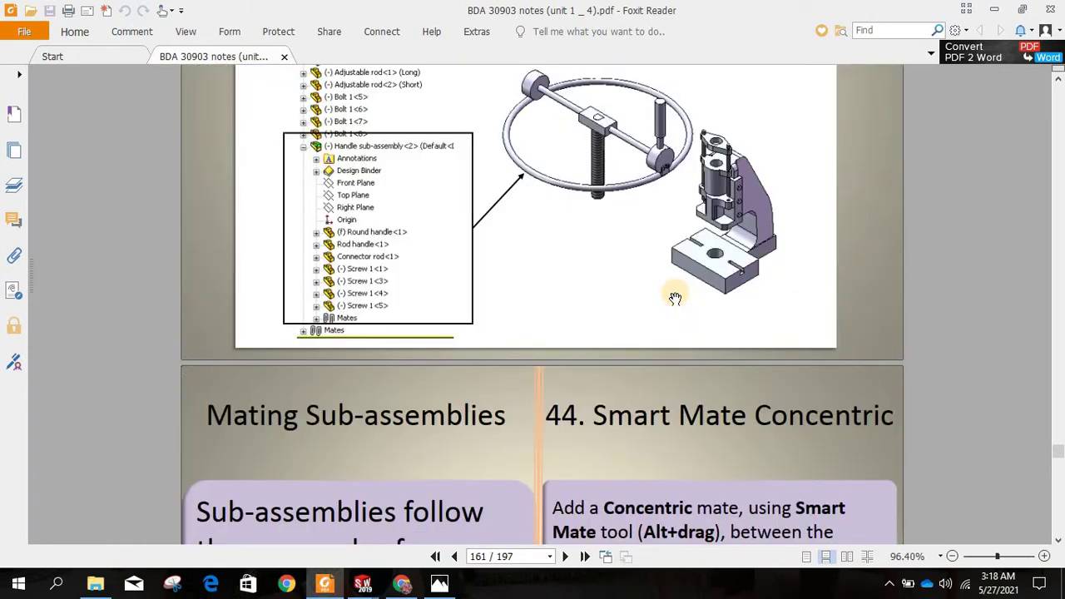
pyautogui.scroll(-5, 675, 298)
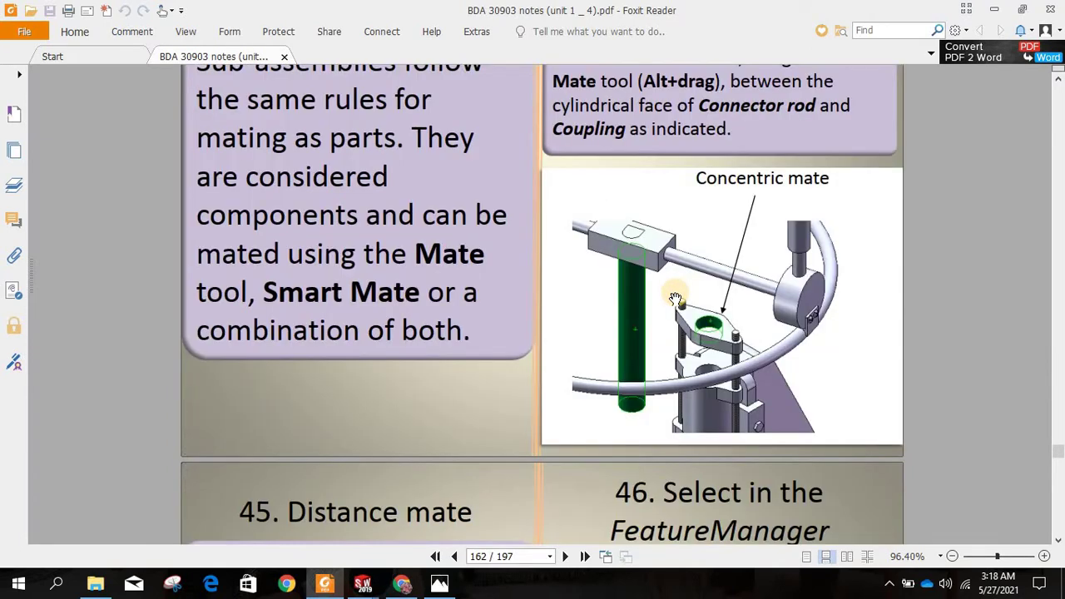
pyautogui.scroll(-5, 675, 298)
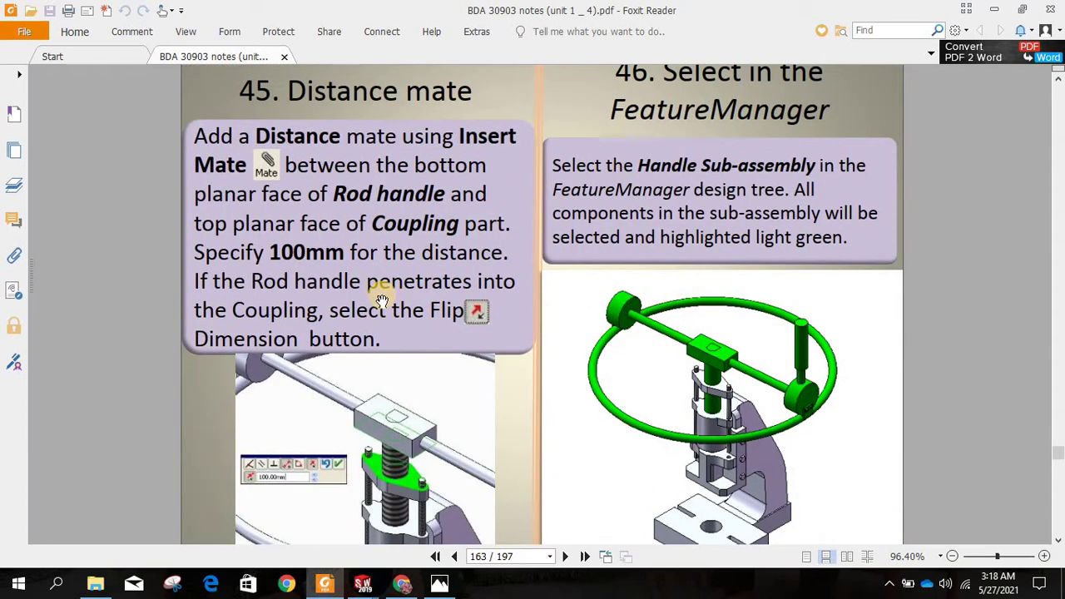
pyautogui.scroll(-1, 389, 385)
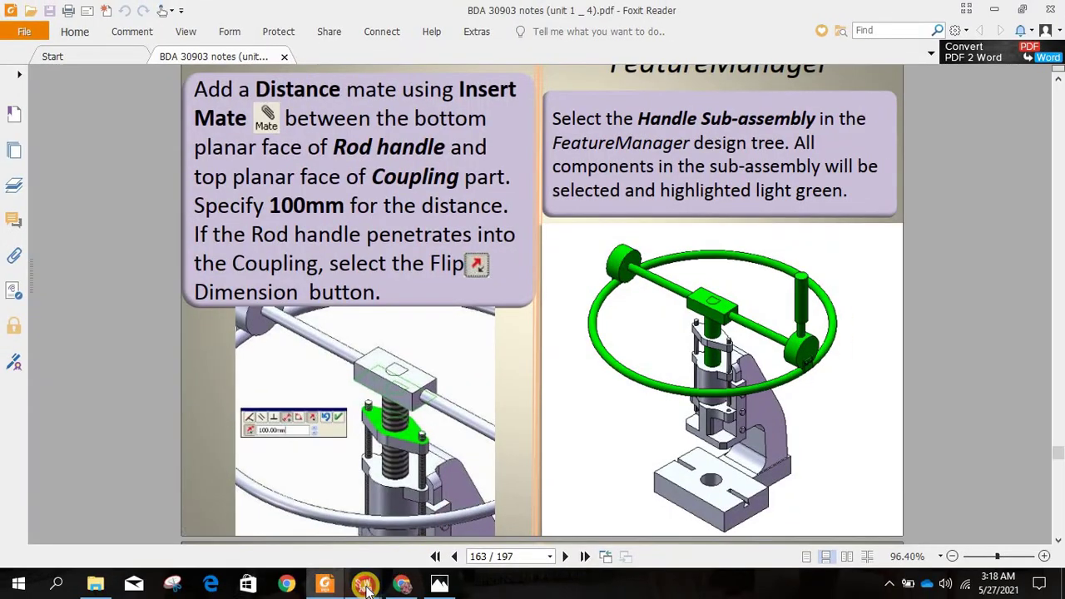
pyautogui.moveTo(363, 585)
pyautogui.click(321, 536)
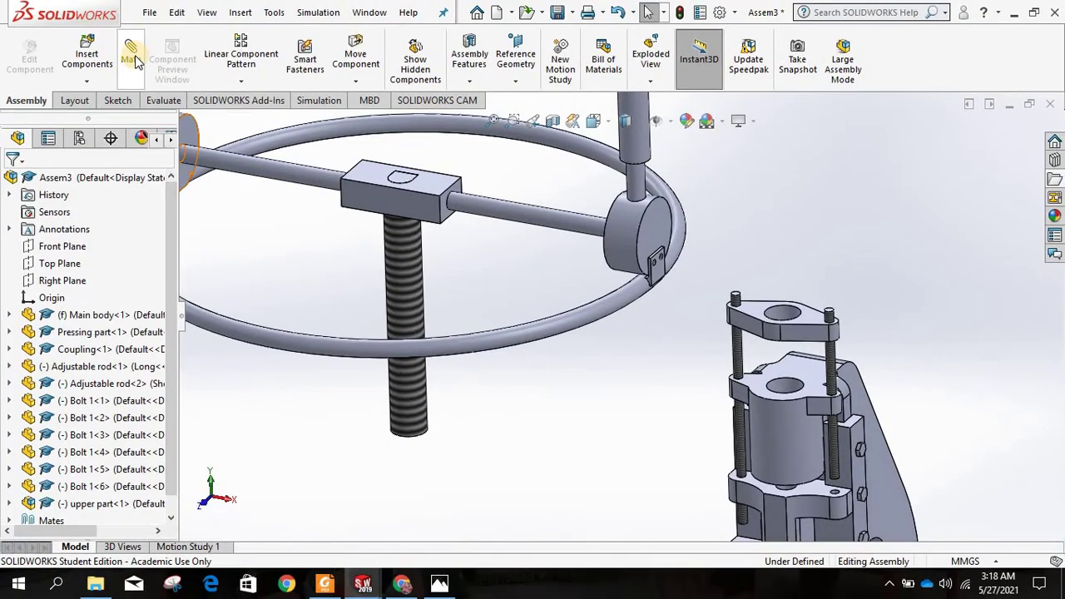
# Step: Add a concentric mate between the upper part's threaded connector rod and the central hole of the coupling
pyautogui.click(143, 57)
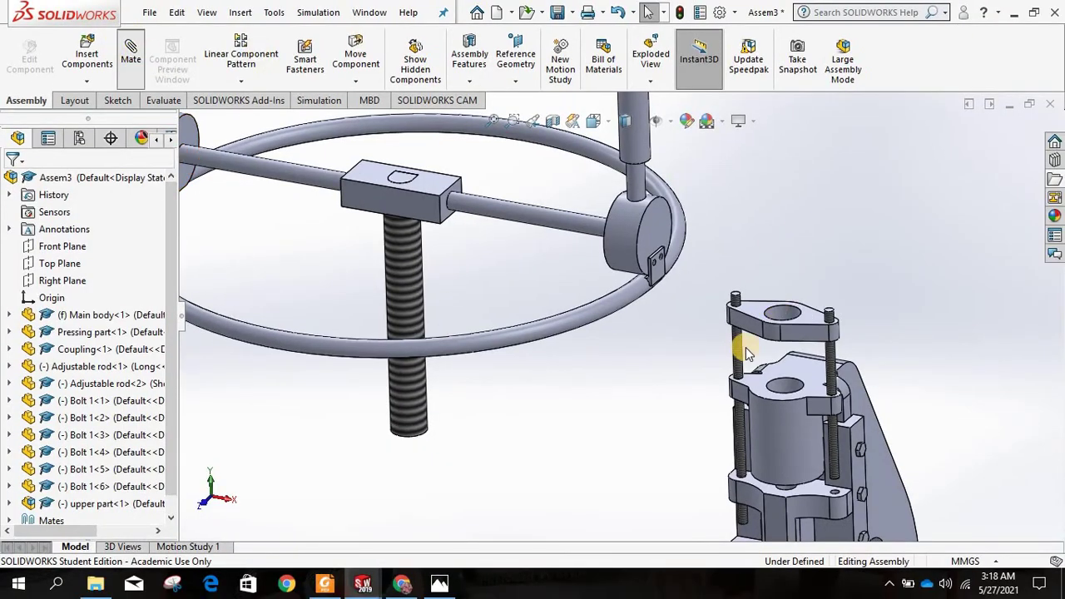
pyautogui.click(401, 319)
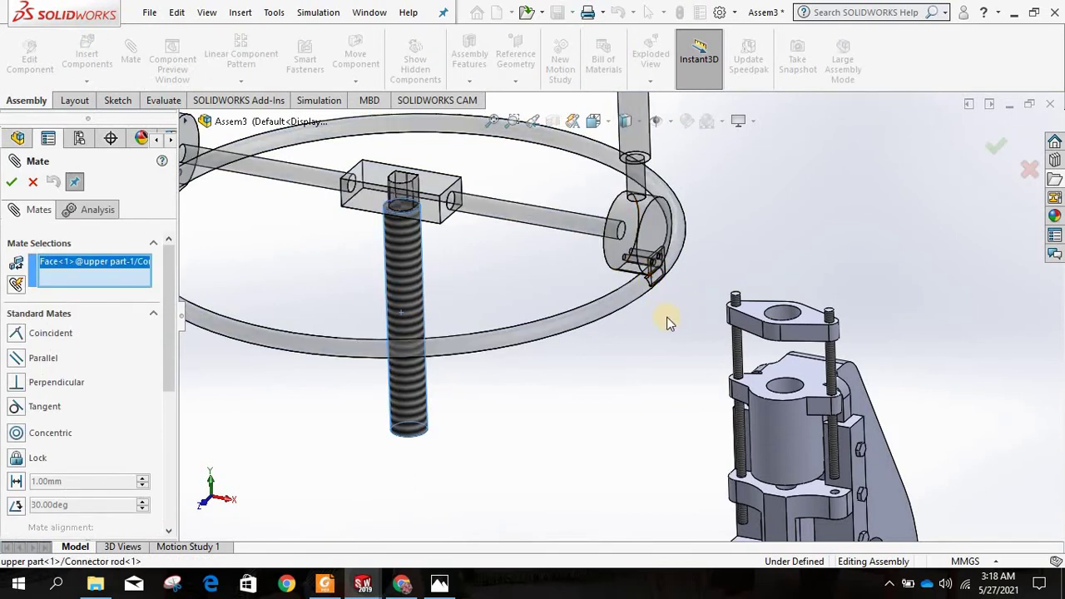
pyautogui.scroll(-5, 799, 317)
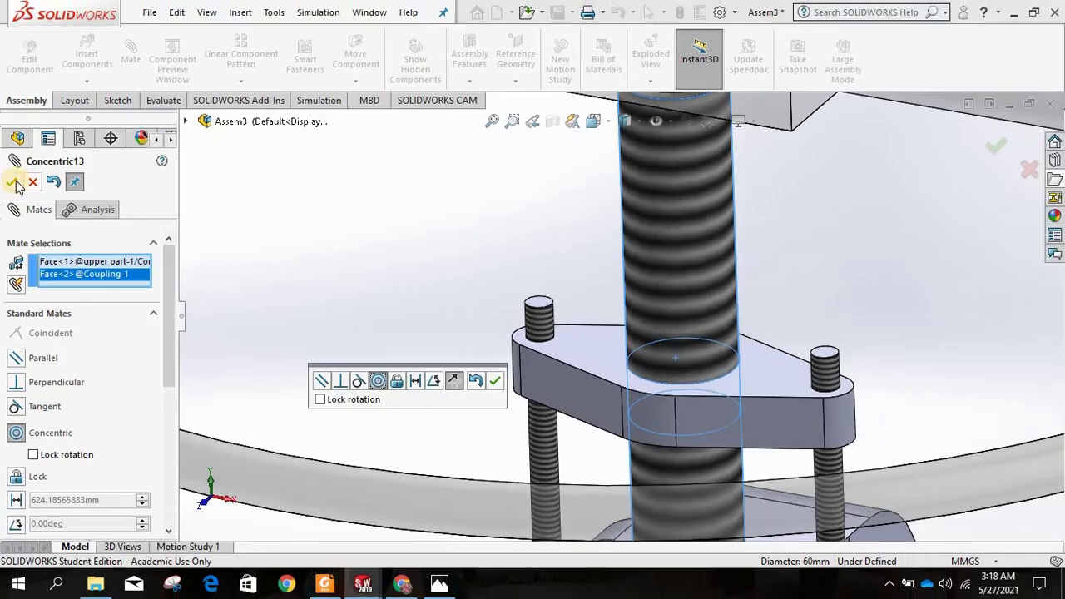
pyautogui.click(12, 182)
# Step: Add a 100 mm distance mate between the underside of the rod handle's block and the coupling's upper face
pyautogui.scroll(5, 352, 279)
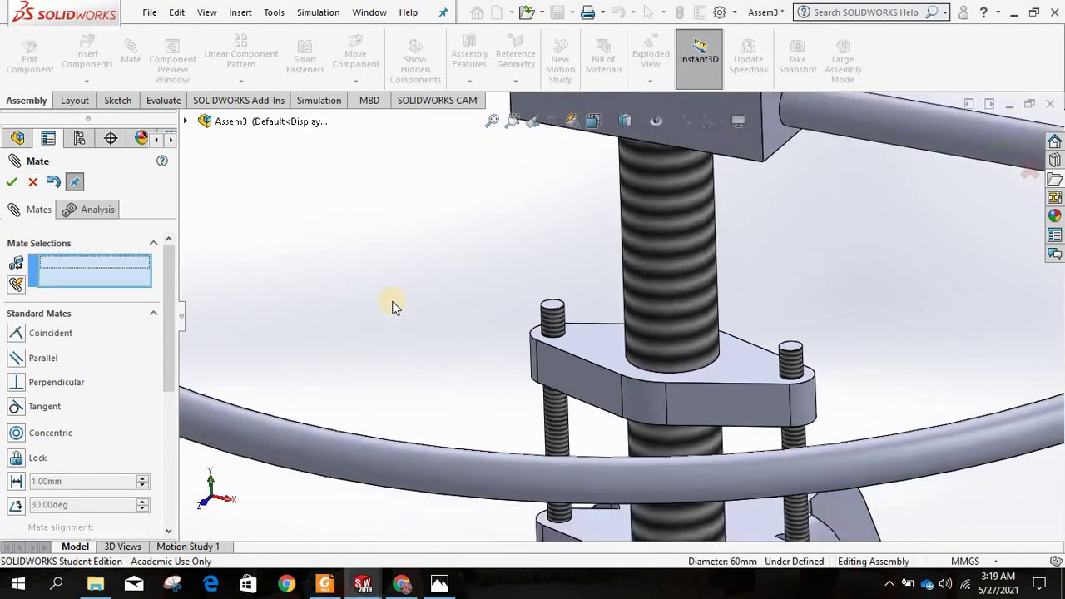
pyautogui.moveTo(476, 256); pyautogui.dragTo(464, 203, button='middle')
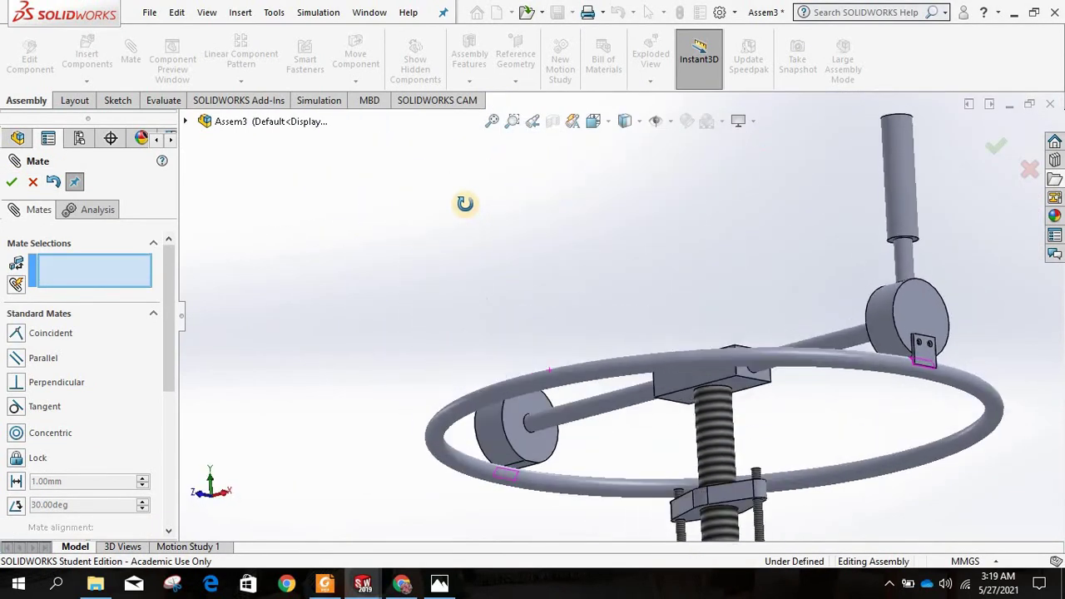
pyautogui.scroll(-5, 748, 393)
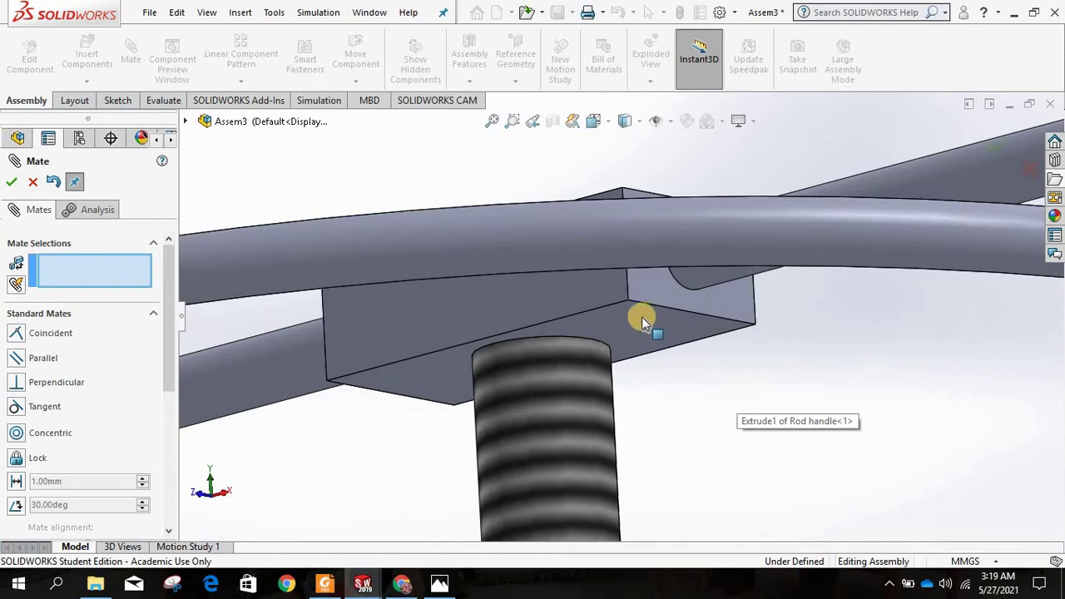
pyautogui.click(647, 315)
pyautogui.scroll(5, 562, 329)
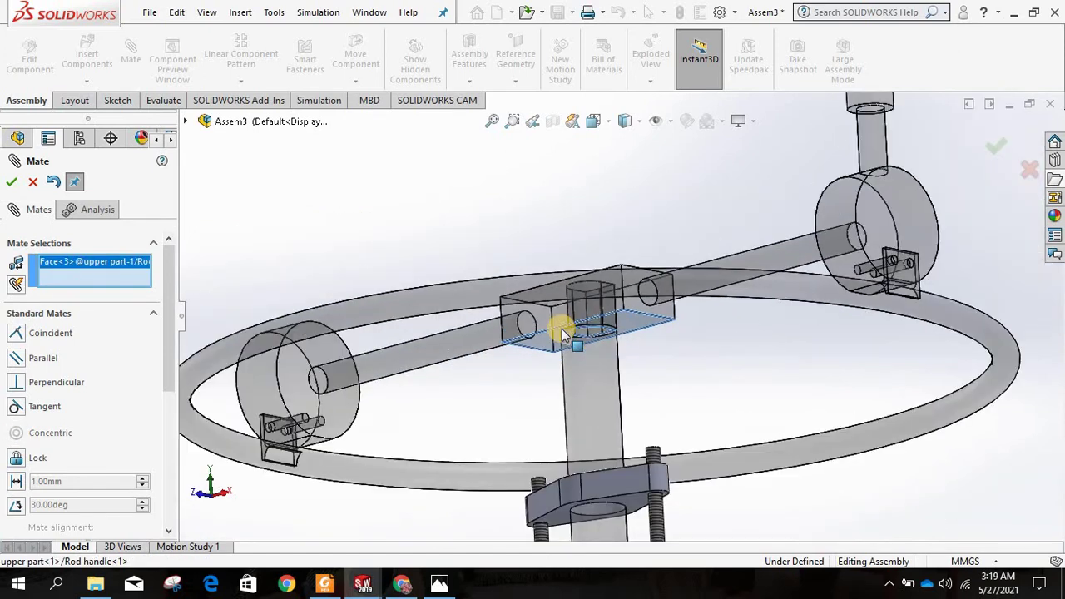
pyautogui.scroll(3, 562, 329)
pyautogui.moveTo(571, 359); pyautogui.dragTo(589, 423, button='middle')
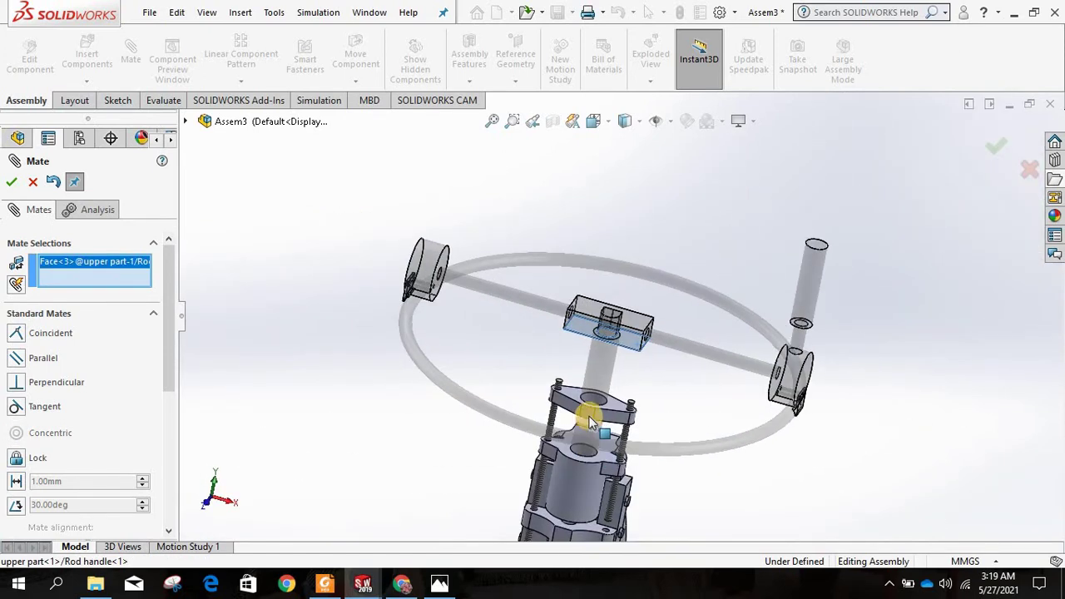
pyautogui.scroll(-6, 589, 423)
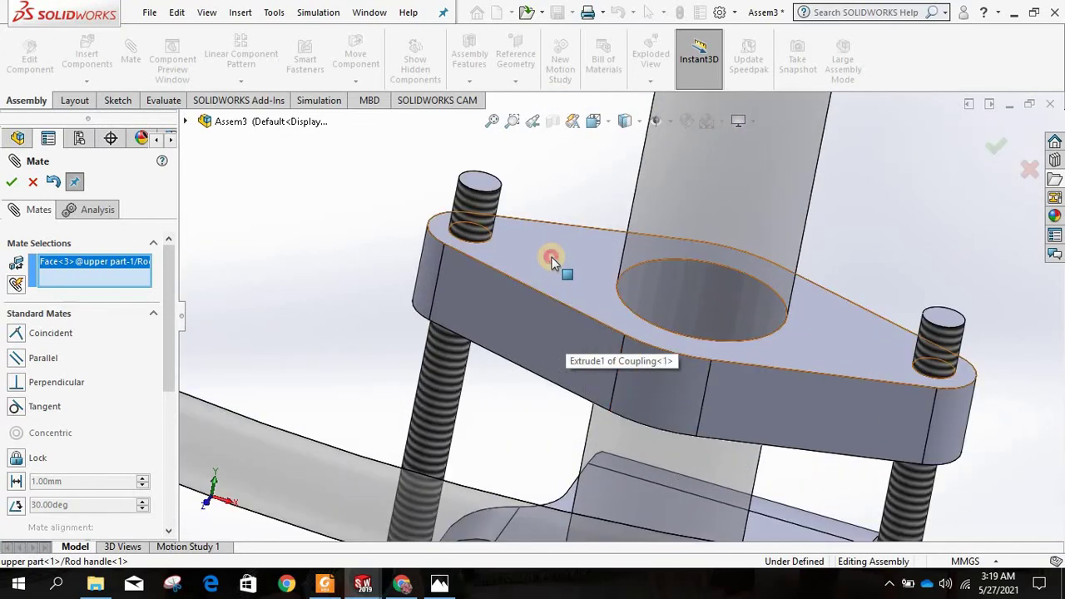
pyautogui.click(552, 258)
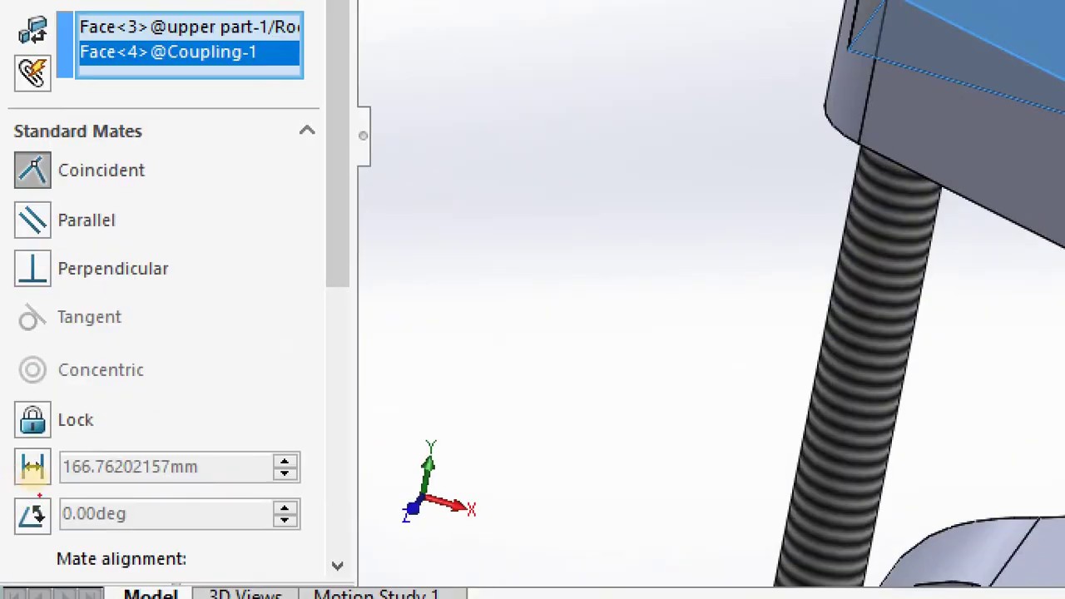
pyautogui.moveTo(25, 487)
pyautogui.mouseDown()
pyautogui.moveTo(272, 498)
pyautogui.moveTo(177, 422)
pyautogui.moveTo(2, 448)
pyautogui.mouseUp()
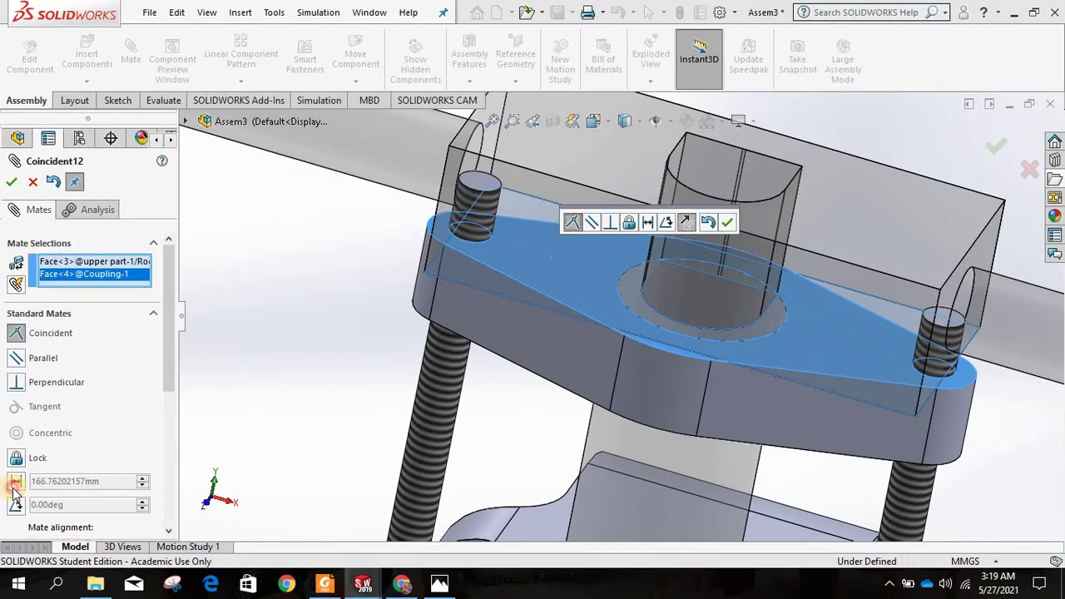
pyautogui.click(15, 482)
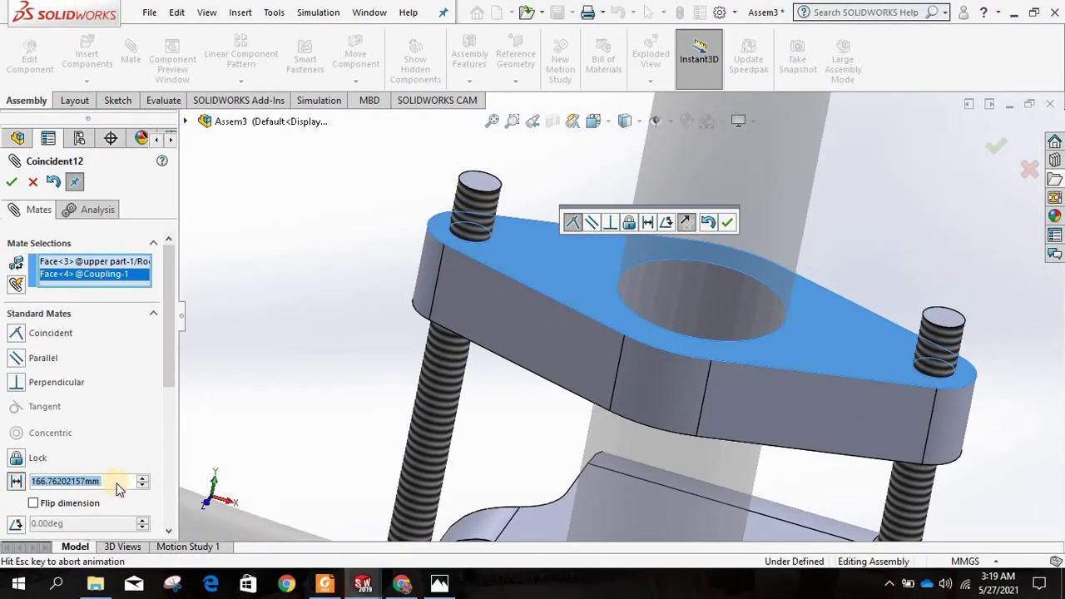
pyautogui.moveTo(578, 341); pyautogui.dragTo(705, 184, button='middle')
pyautogui.scroll(2, 705, 184)
pyautogui.scroll(-1, 705, 184)
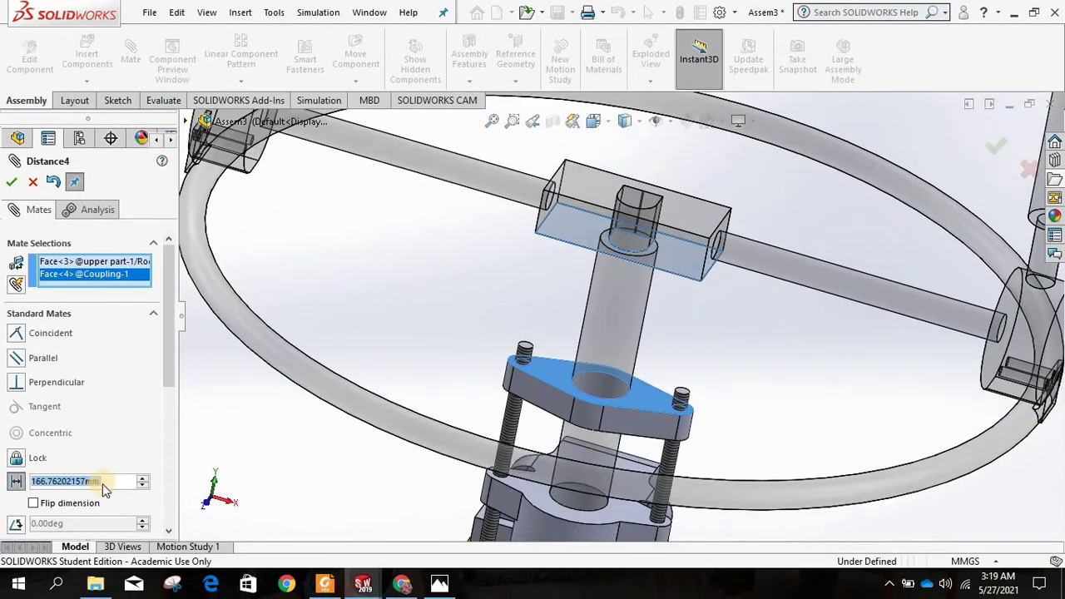
pyautogui.write('1')
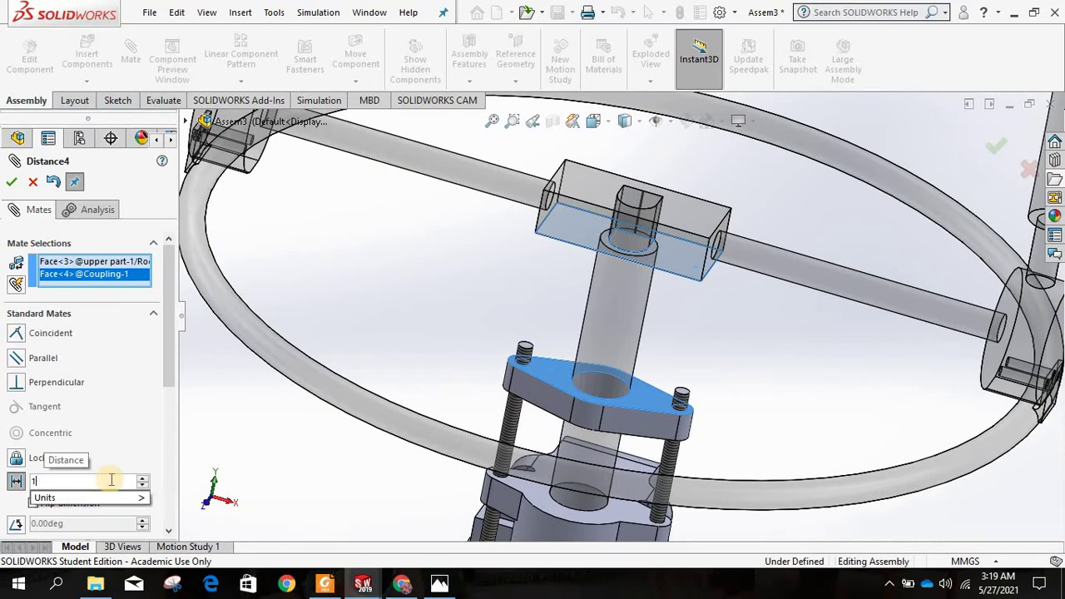
pyautogui.write('00')
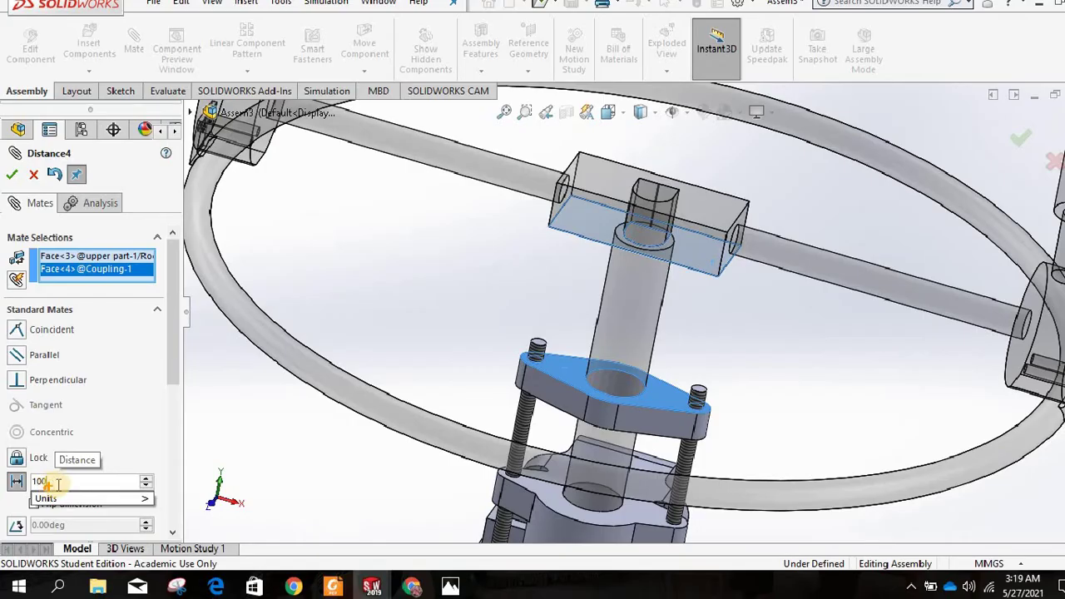
pyautogui.press('Return')
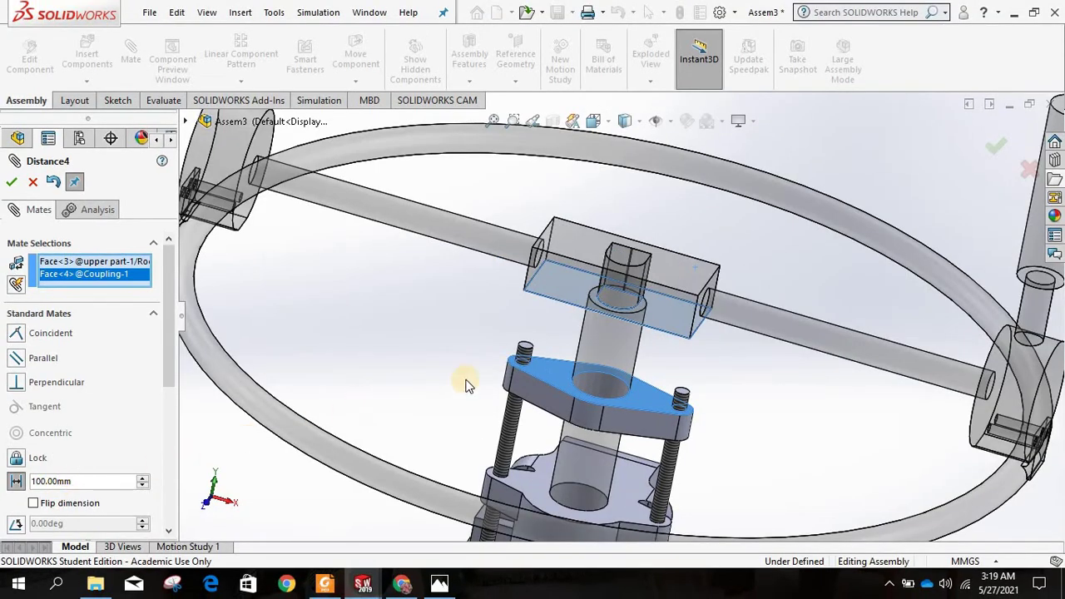
pyautogui.scroll(3, 492, 324)
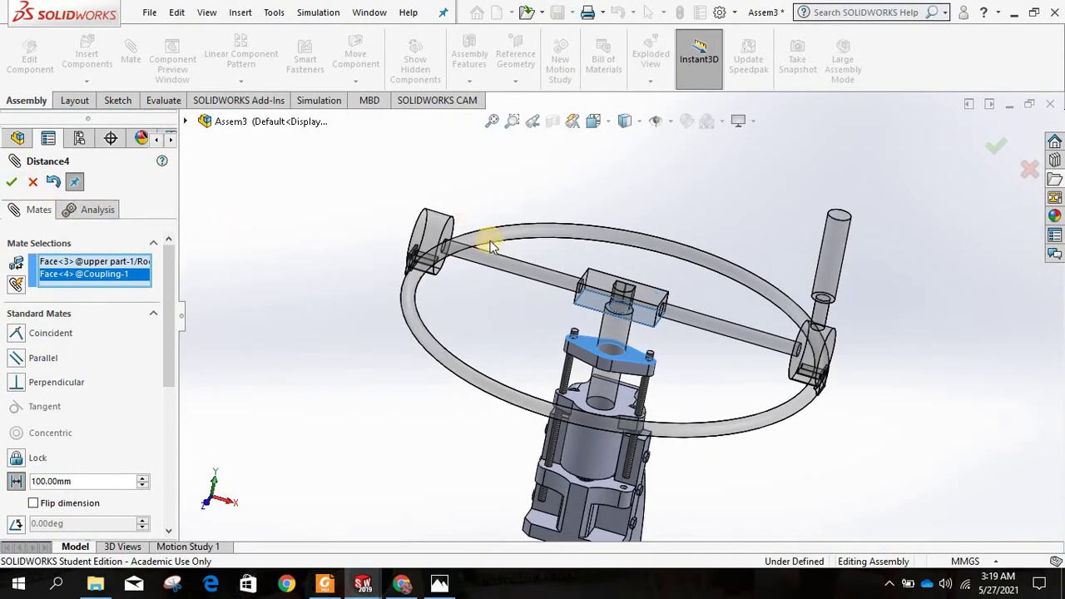
pyautogui.moveTo(476, 307)
pyautogui.mouseDown(button='middle')
pyautogui.moveTo(468, 293)
pyautogui.moveTo(474, 300)
pyautogui.mouseUp(button='middle')
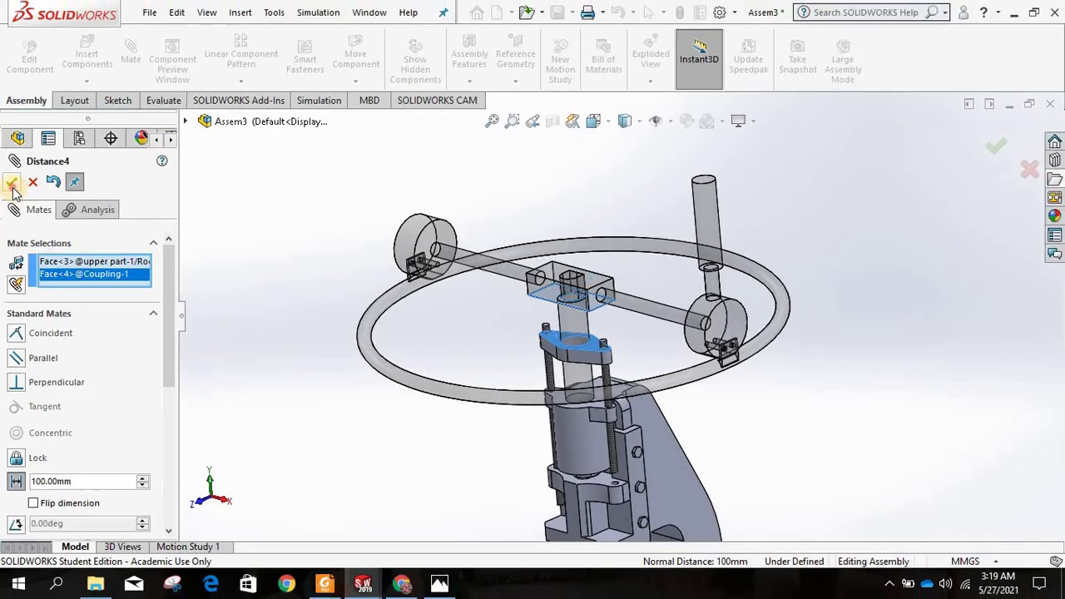
pyautogui.click(12, 183)
pyautogui.click(12, 183)
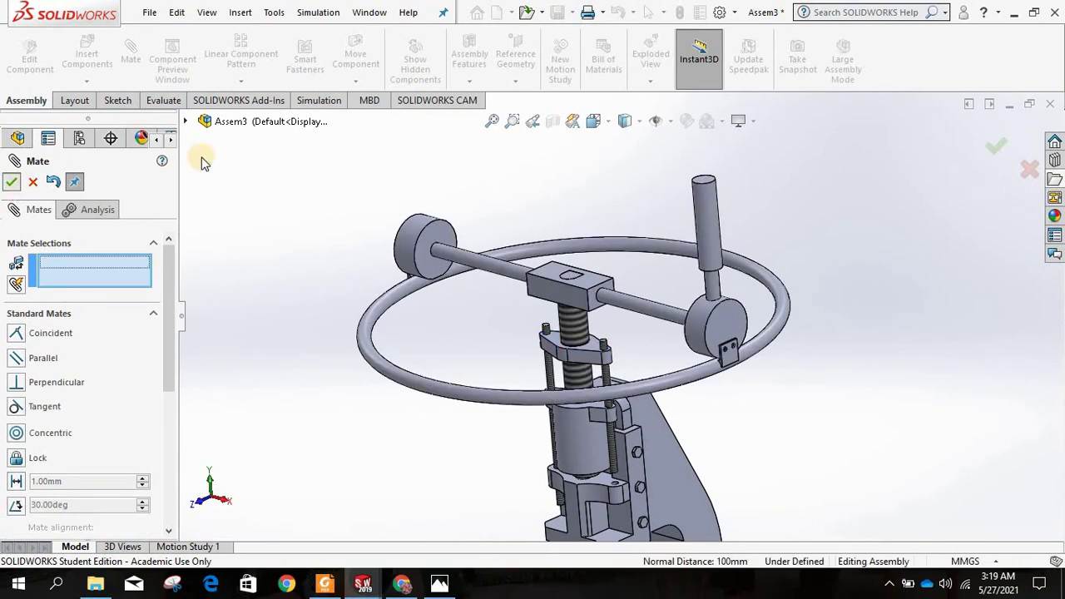
# Step: Turn the mounted handle sub-assembly around the press axis to test its rotation, with the whole press in view
pyautogui.moveTo(628, 220); pyautogui.dragTo(665, 345)
pyautogui.scroll(5, 667, 253)
pyautogui.scroll(3, 530, 282)
pyautogui.scroll(4, 633, 394)
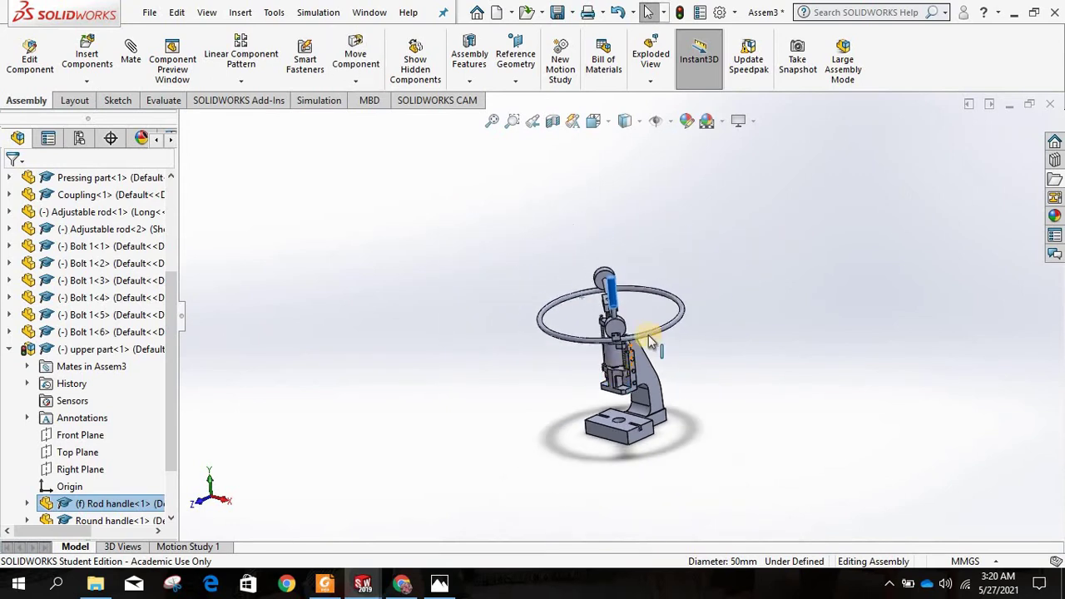
pyautogui.scroll(-4, 651, 341)
pyautogui.click(767, 323)
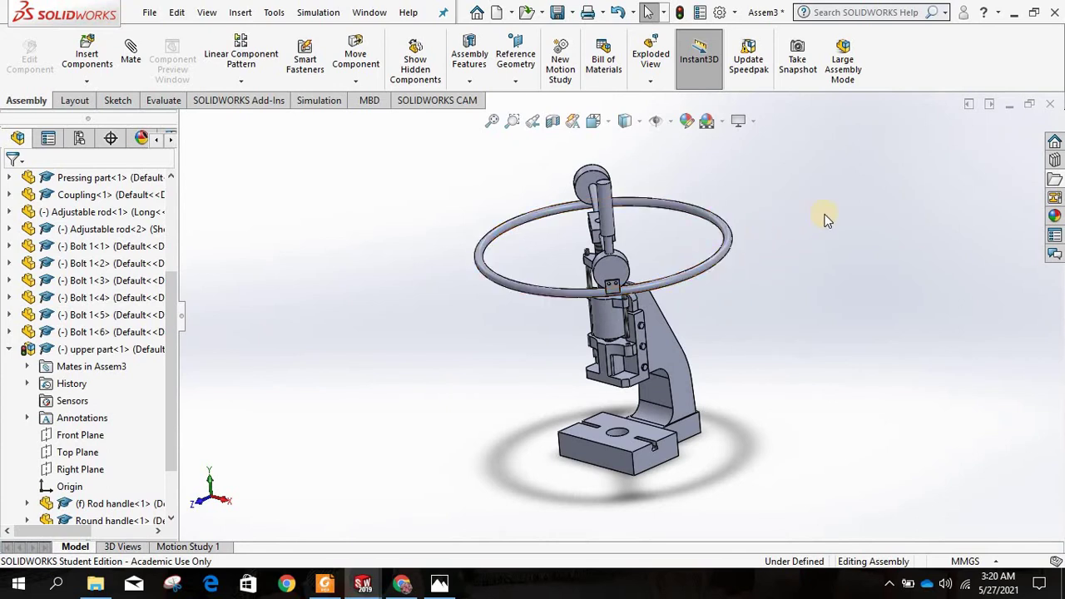
# Step: Save the Assem3 press assembly, rebuilding the document as part of the save
pyautogui.click(149, 13)
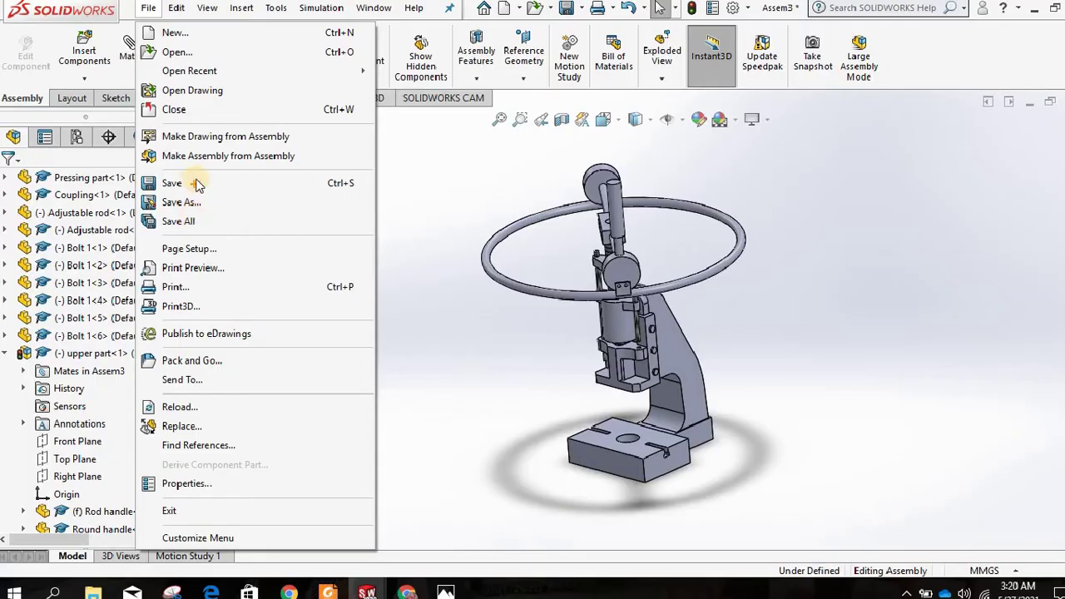
pyautogui.click(190, 189)
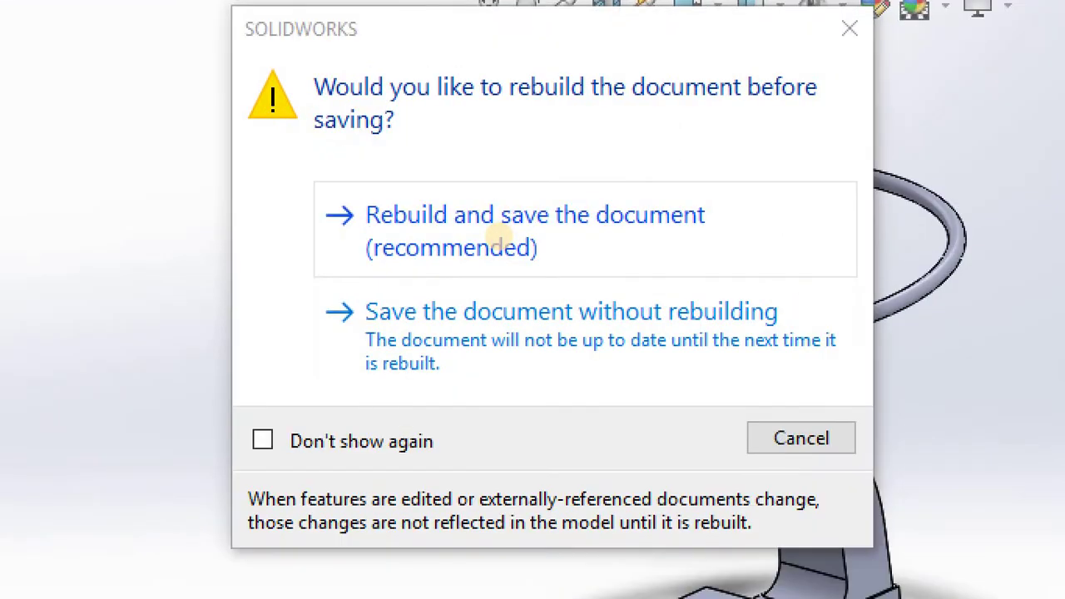
pyautogui.click(537, 244)
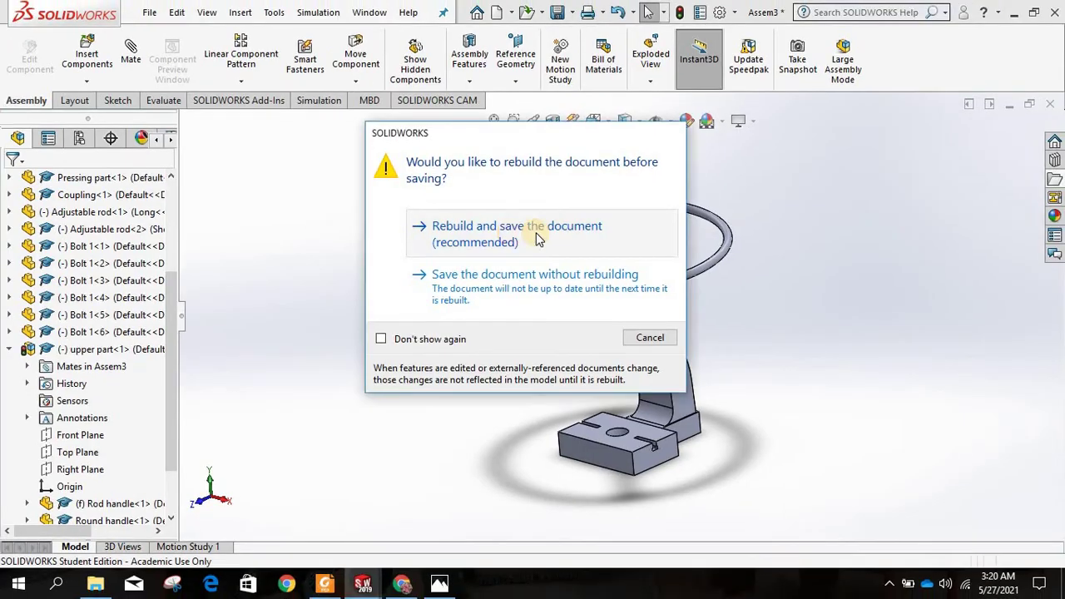
pyautogui.click(509, 229)
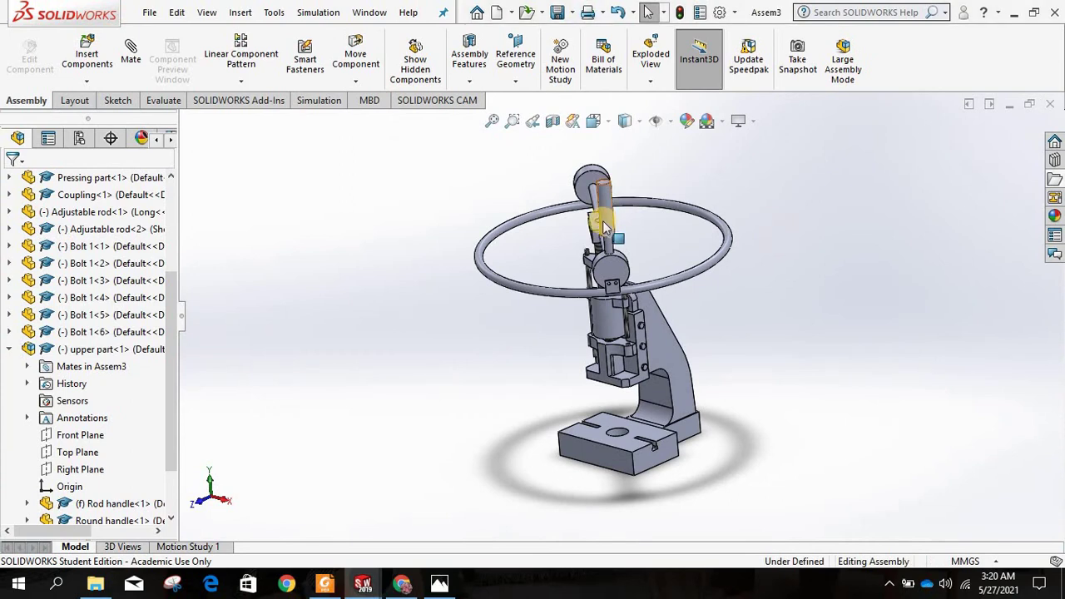
# Step: Examine the completed flywheel press from several angles and distances, including the handle, threaded rod, coupling and base
pyautogui.scroll(3, 684, 263)
pyautogui.scroll(-4, 678, 402)
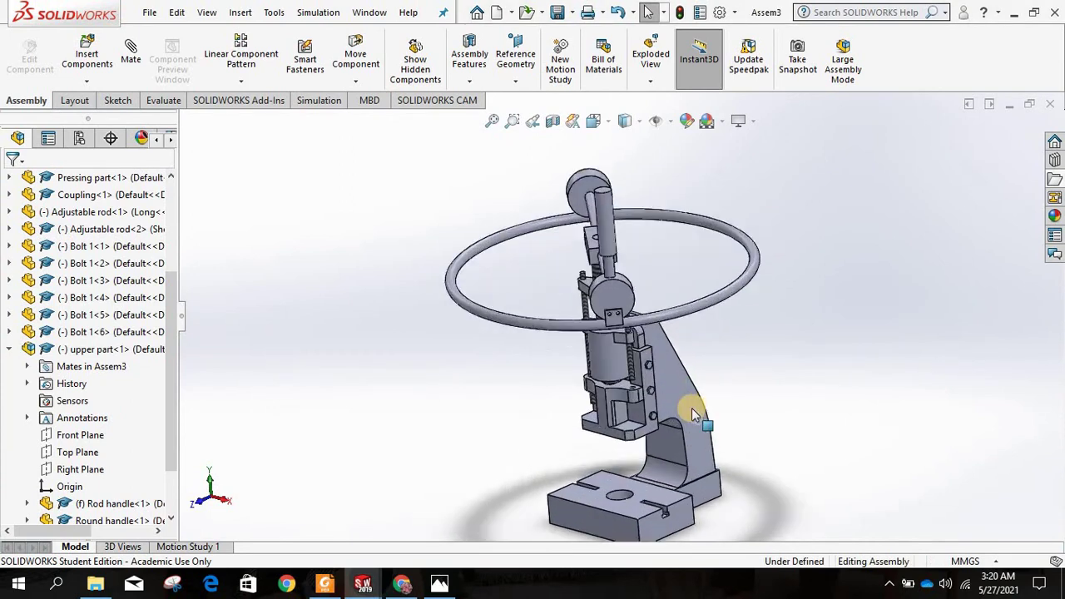
pyautogui.scroll(2, 693, 414)
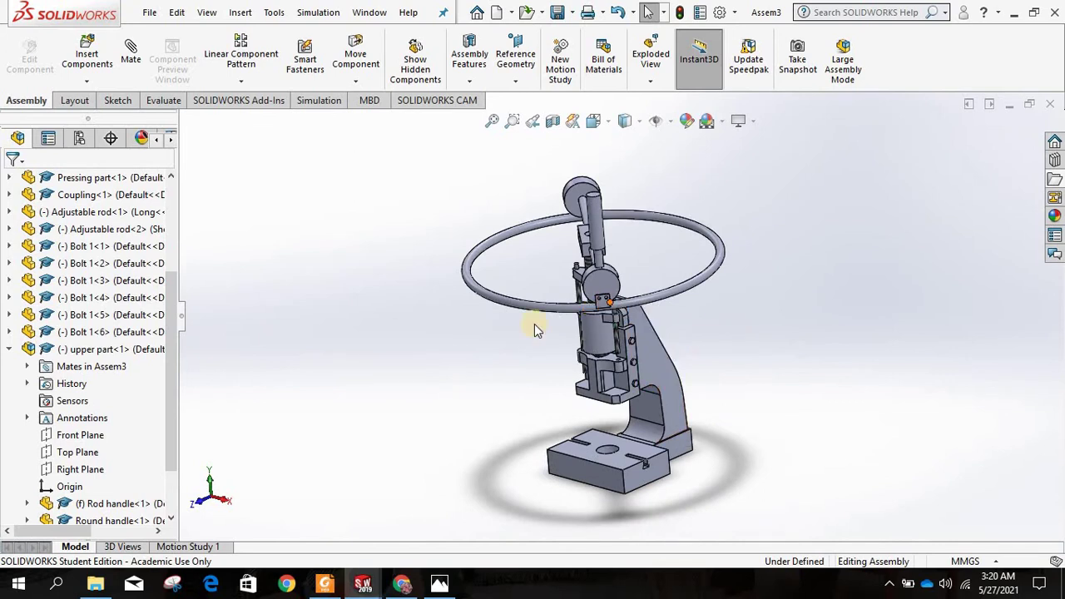
pyautogui.scroll(-2, 534, 327)
pyautogui.scroll(2, 534, 328)
pyautogui.moveTo(466, 348); pyautogui.dragTo(499, 345, button='middle')
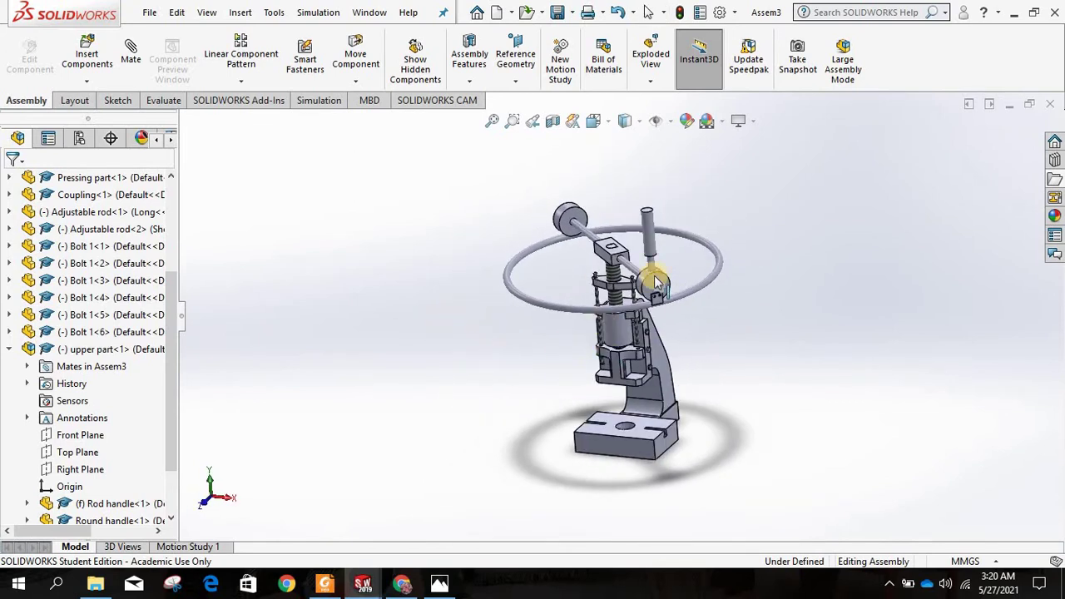
pyautogui.scroll(-2, 658, 283)
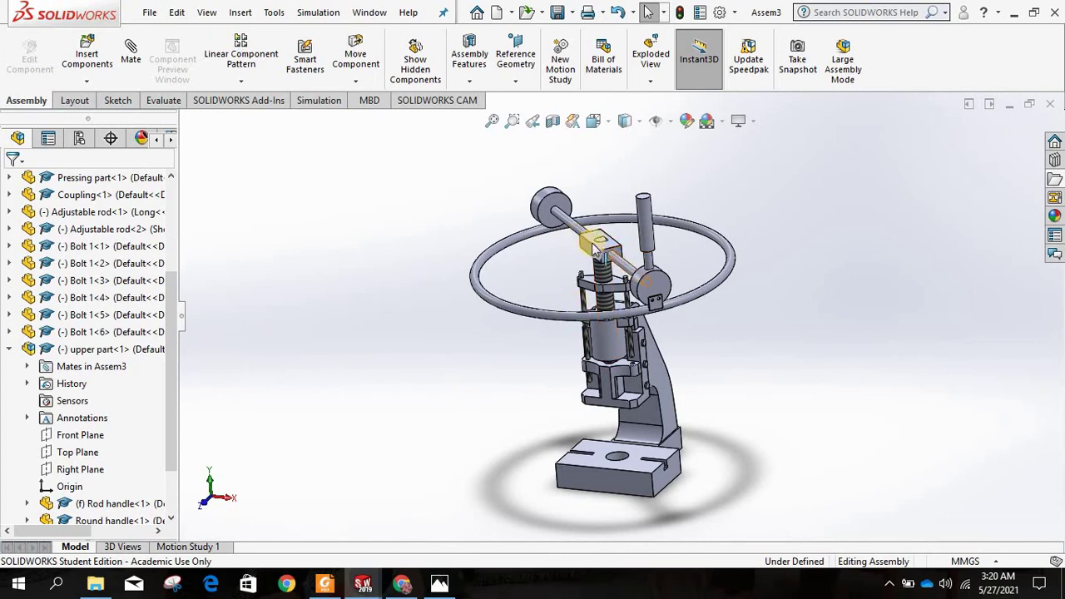
pyautogui.scroll(-4, 571, 233)
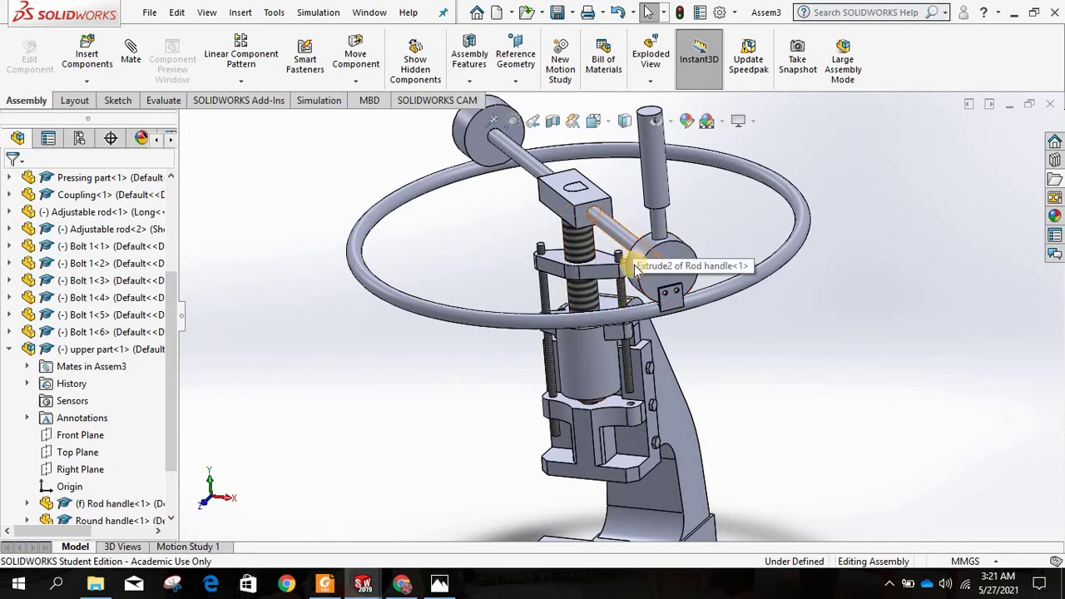
pyautogui.scroll(3, 629, 287)
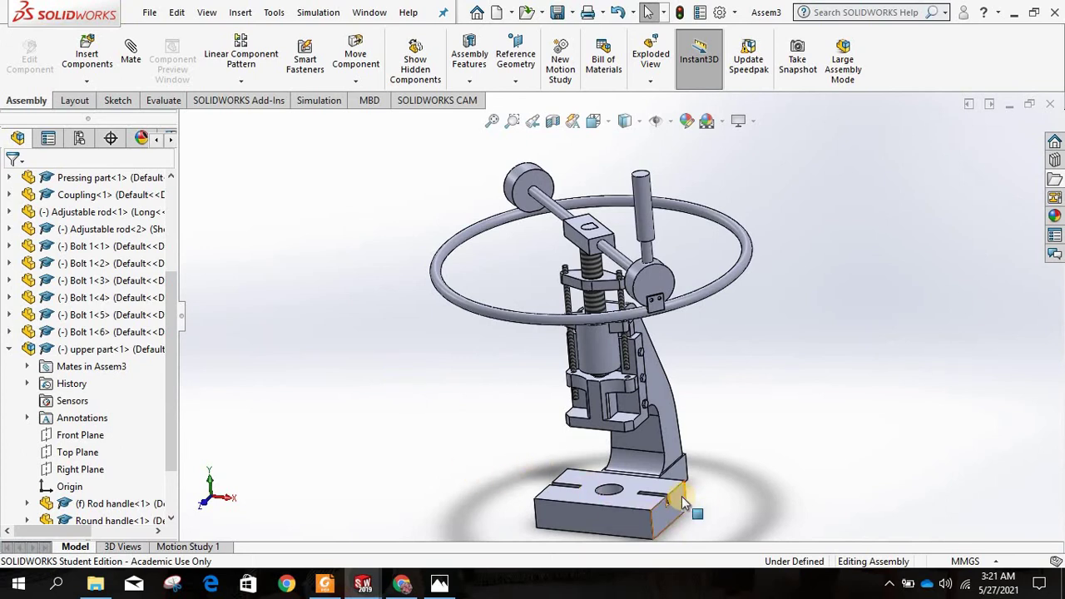
pyautogui.scroll(2, 681, 496)
pyautogui.scroll(-2, 557, 319)
pyautogui.scroll(-1, 563, 170)
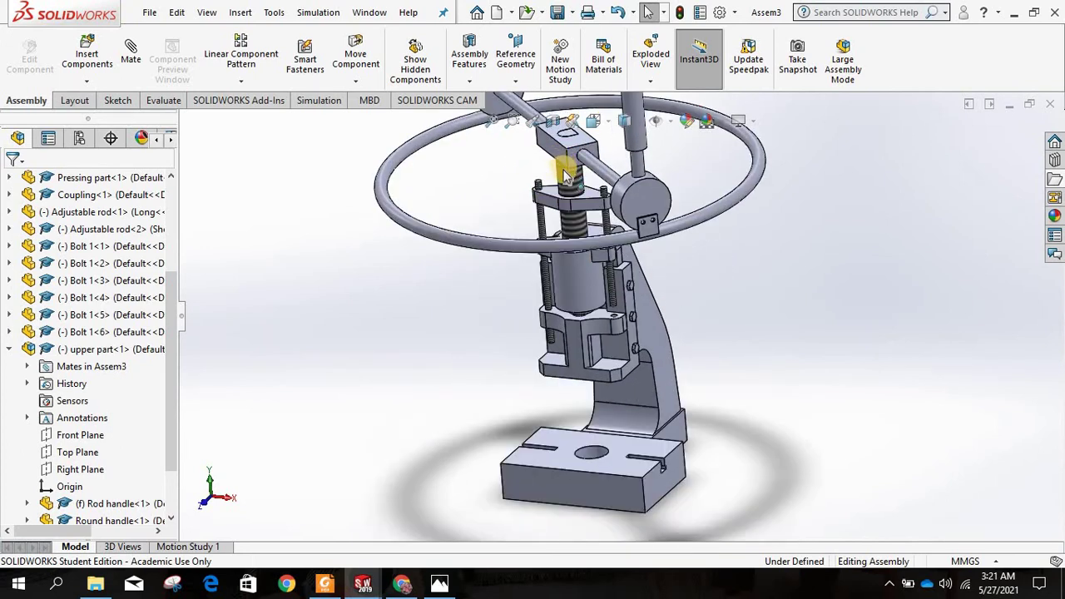
pyautogui.scroll(-1, 575, 179)
pyautogui.scroll(1, 599, 233)
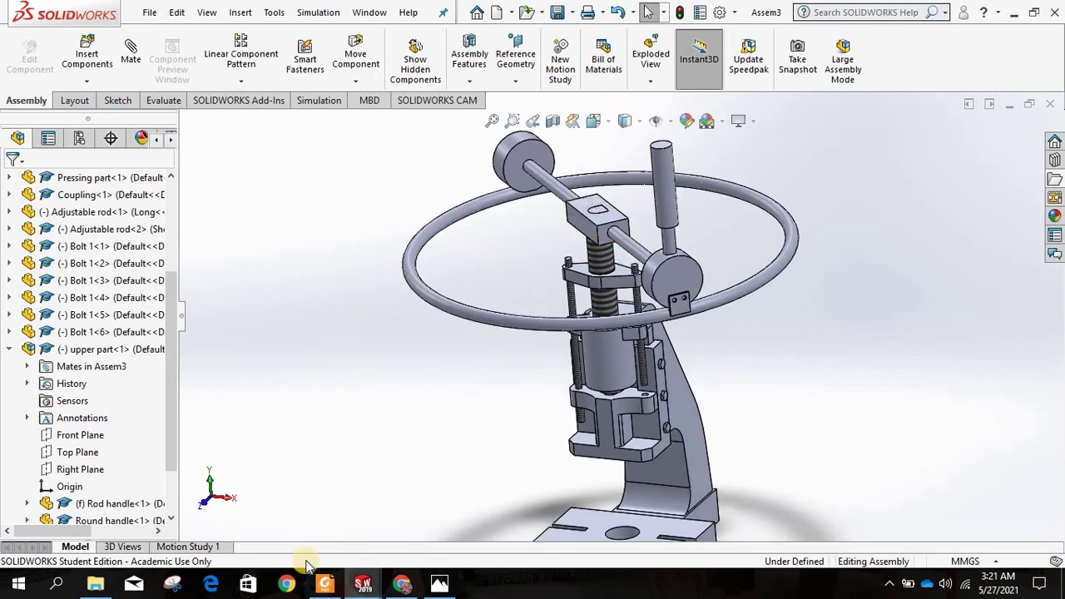
# Step: Switch to File Explorer, open NGAJO > SEM2 2021 BNJ10503 > COMPANION FILES > FLYWHEEL PRESS, and locate the Assem3 assembly file
pyautogui.click(95, 585)
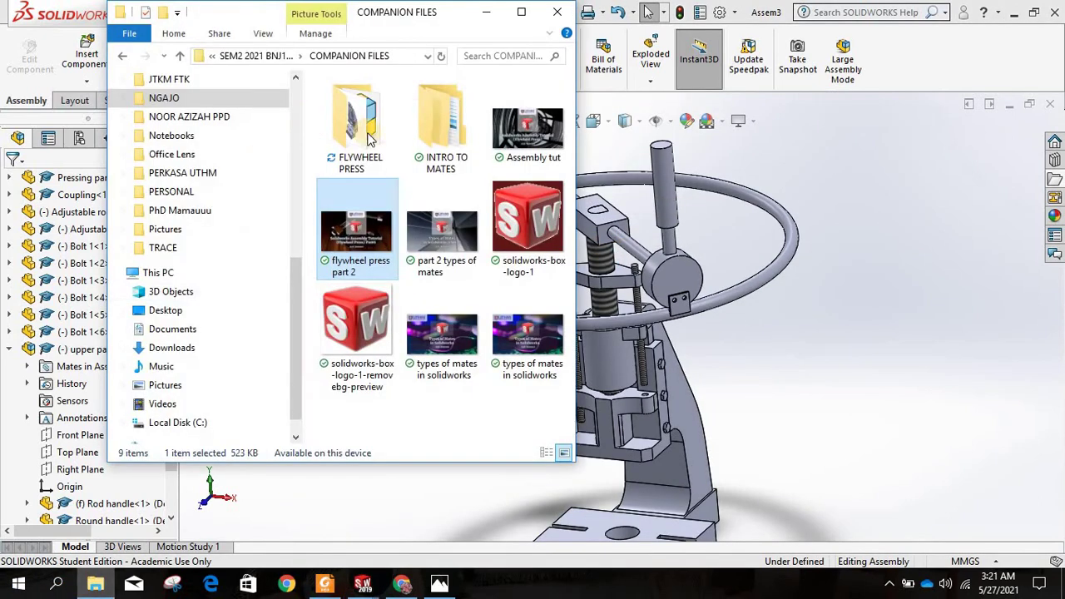
pyautogui.click(521, 11)
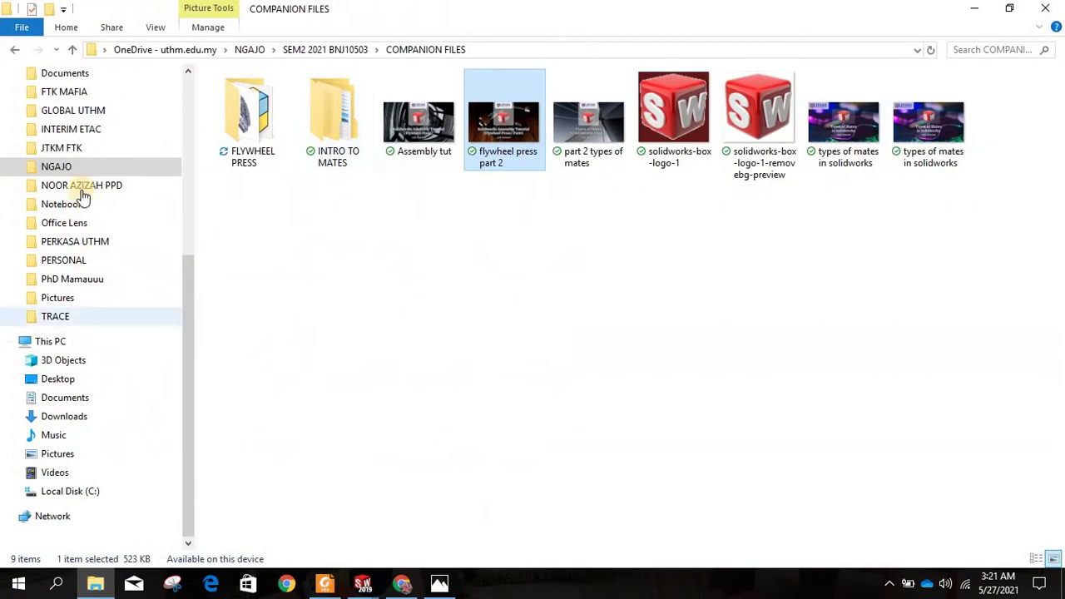
pyautogui.click(55, 166)
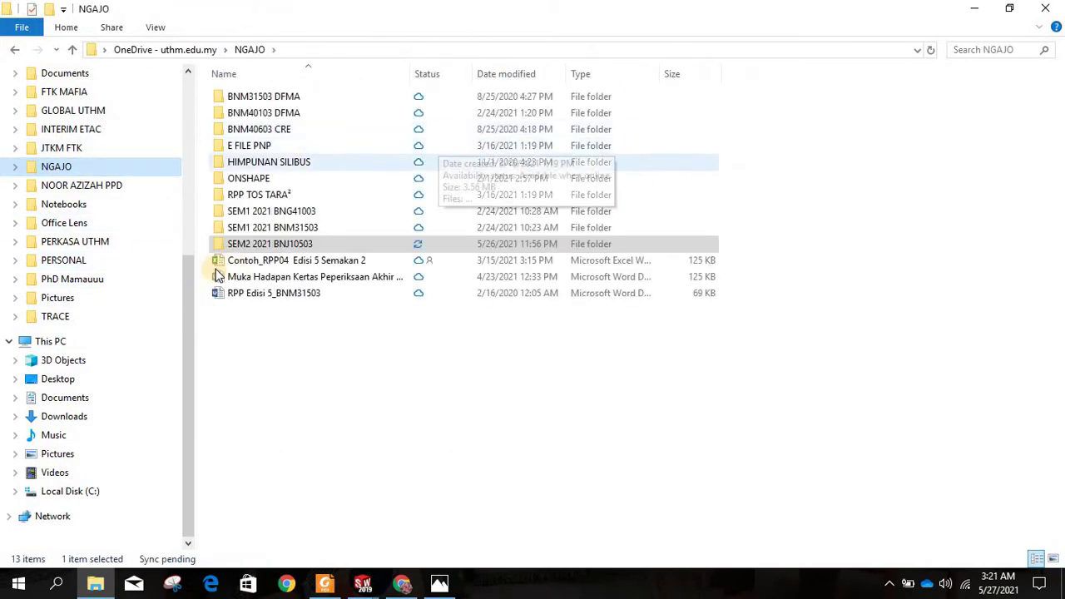
pyautogui.doubleClick(239, 244)
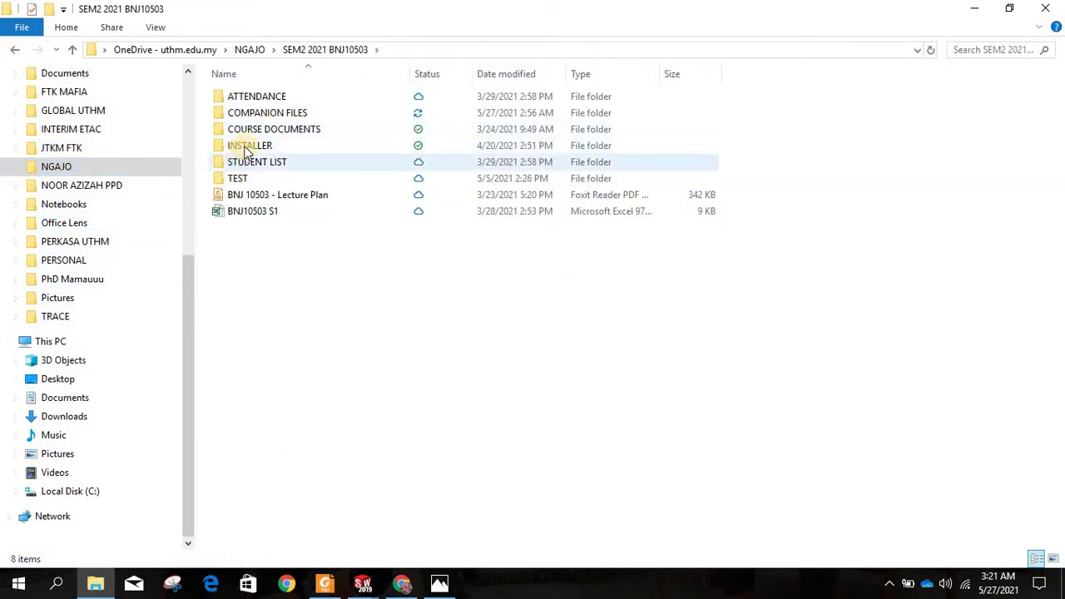
pyautogui.doubleClick(258, 112)
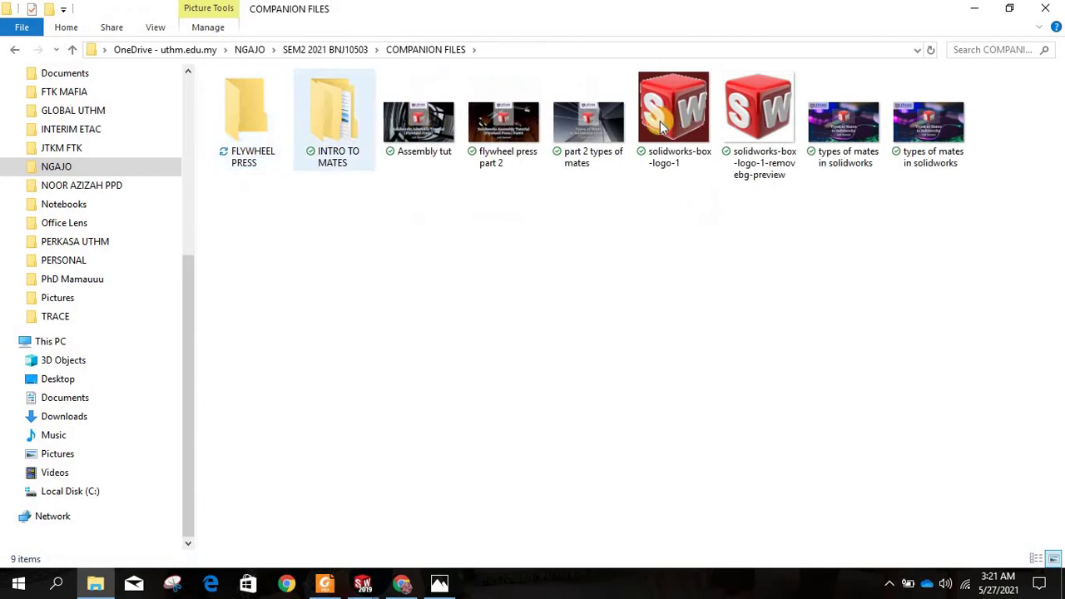
pyautogui.doubleClick(245, 114)
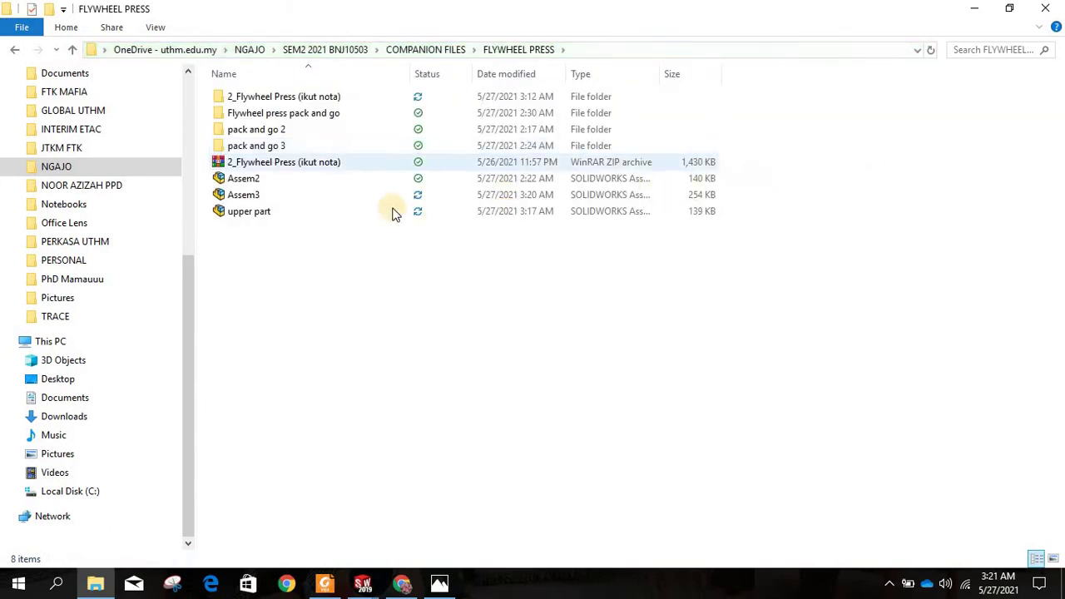
pyautogui.click(261, 197)
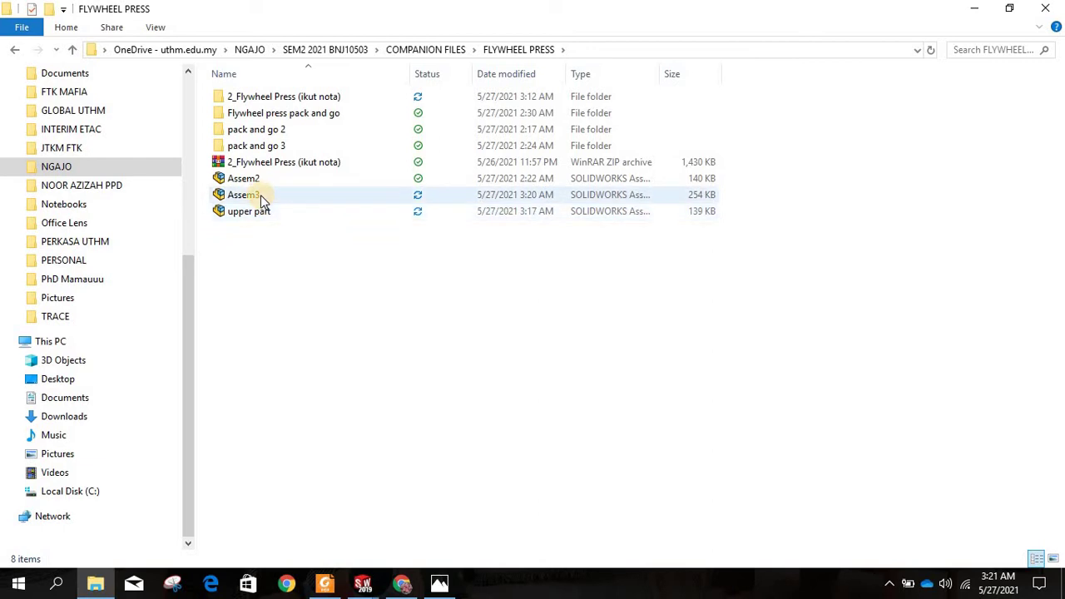
pyautogui.moveTo(260, 195)
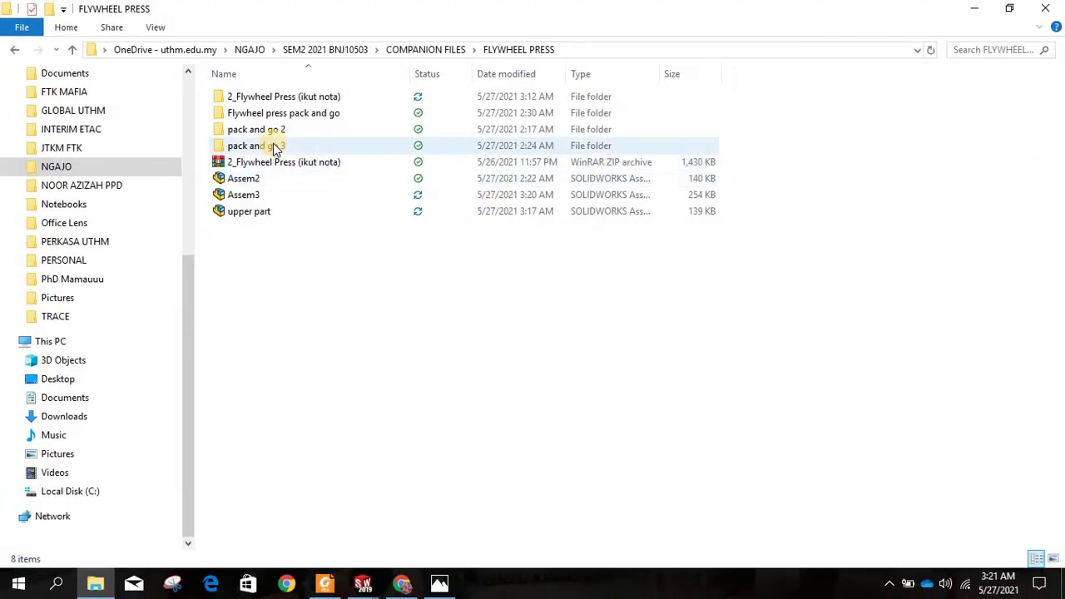
# Step: Open the pack and go 3 folder and examine the part and assembly files it contains
pyautogui.doubleClick(274, 147)
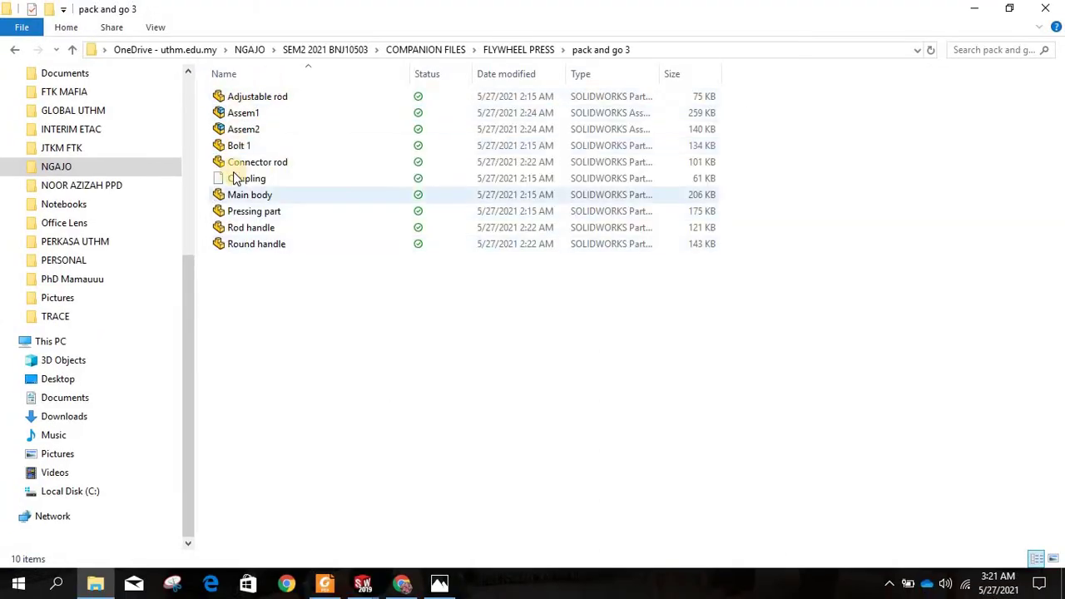
pyautogui.click(243, 113)
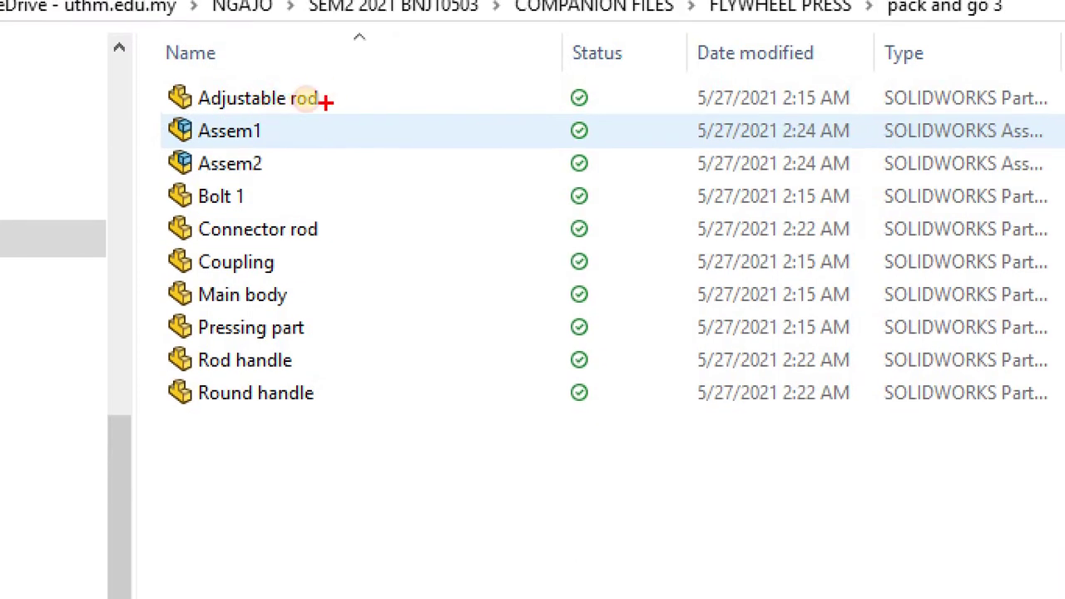
pyautogui.moveTo(325, 101)
pyautogui.mouseDown()
pyautogui.moveTo(333, 112)
pyautogui.moveTo(389, 82)
pyautogui.mouseUp()
pyautogui.moveTo(236, 214)
pyautogui.mouseDown()
pyautogui.moveTo(260, 216)
pyautogui.moveTo(297, 179)
pyautogui.mouseUp()
pyautogui.moveTo(277, 240); pyautogui.dragTo(320, 221)
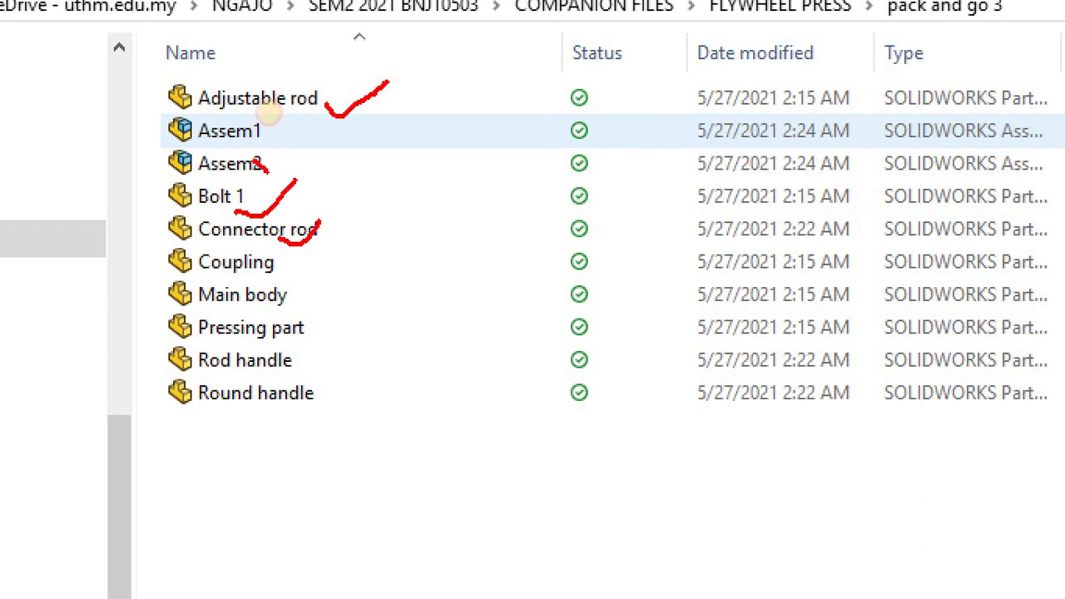
pyautogui.moveTo(236, 143)
pyautogui.mouseDown()
pyautogui.moveTo(297, 142)
pyautogui.moveTo(298, 130)
pyautogui.mouseUp()
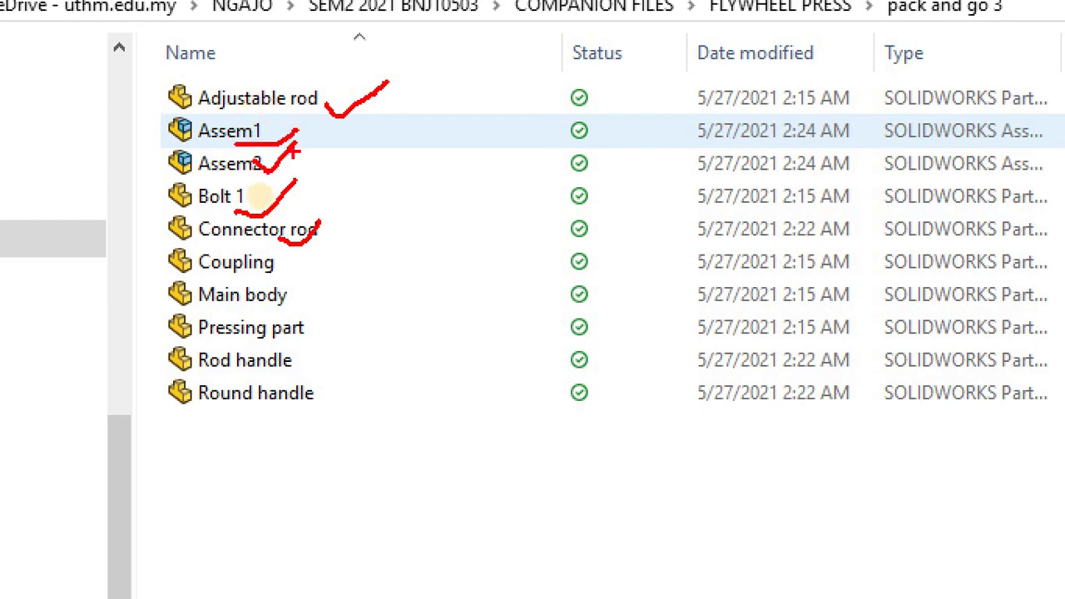
pyautogui.press('Escape')
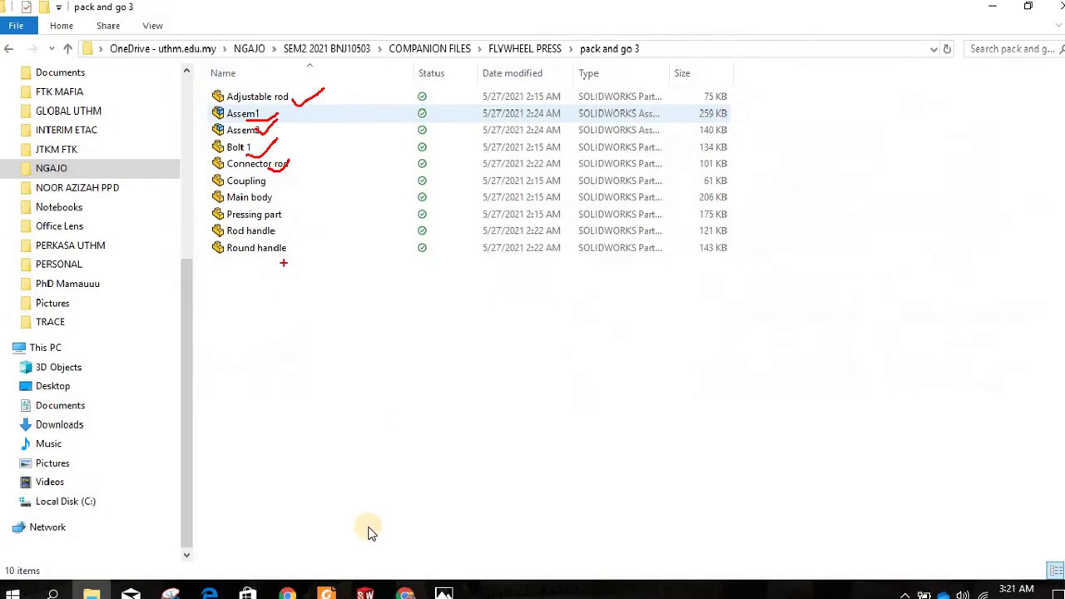
# Step: Switch back to the Assem3 assembly in SOLIDWORKS and start Pack and Go for it
pyautogui.click(362, 585)
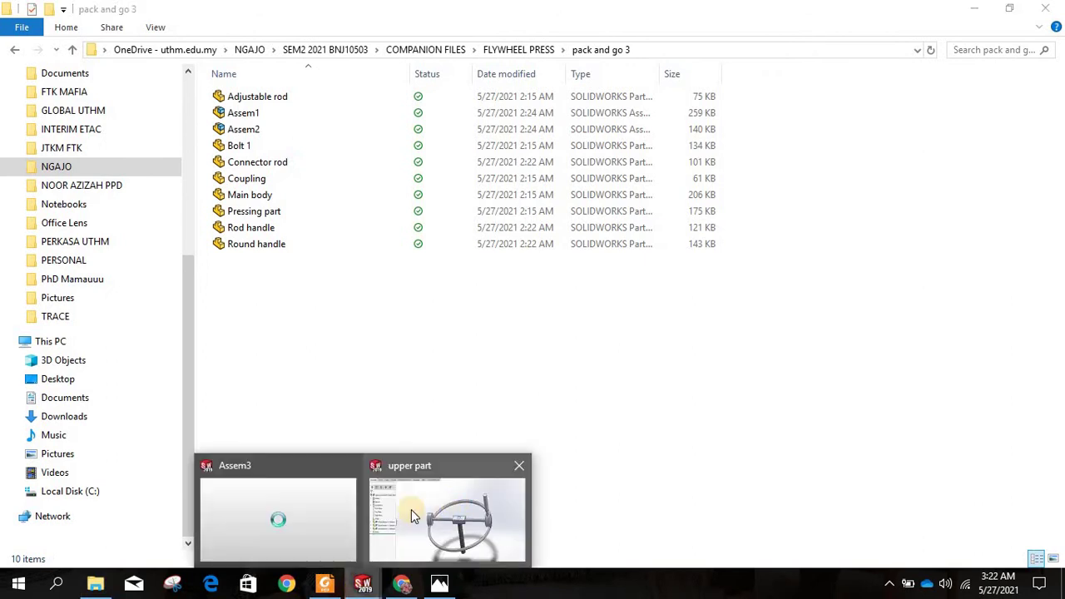
pyautogui.scroll(5, 718, 437)
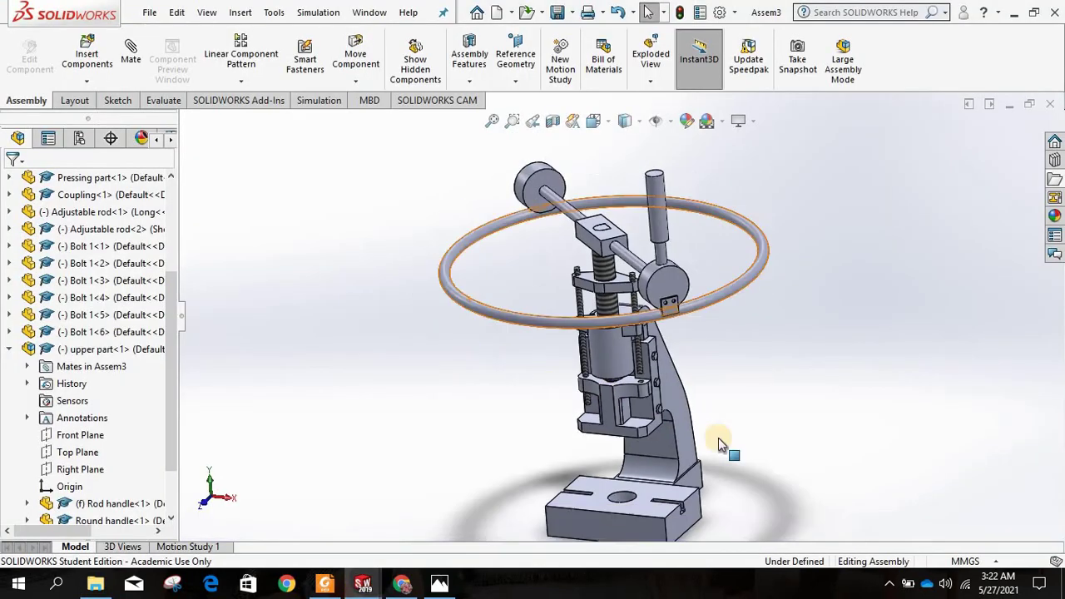
pyautogui.scroll(-2, 508, 169)
pyautogui.scroll(2, 508, 170)
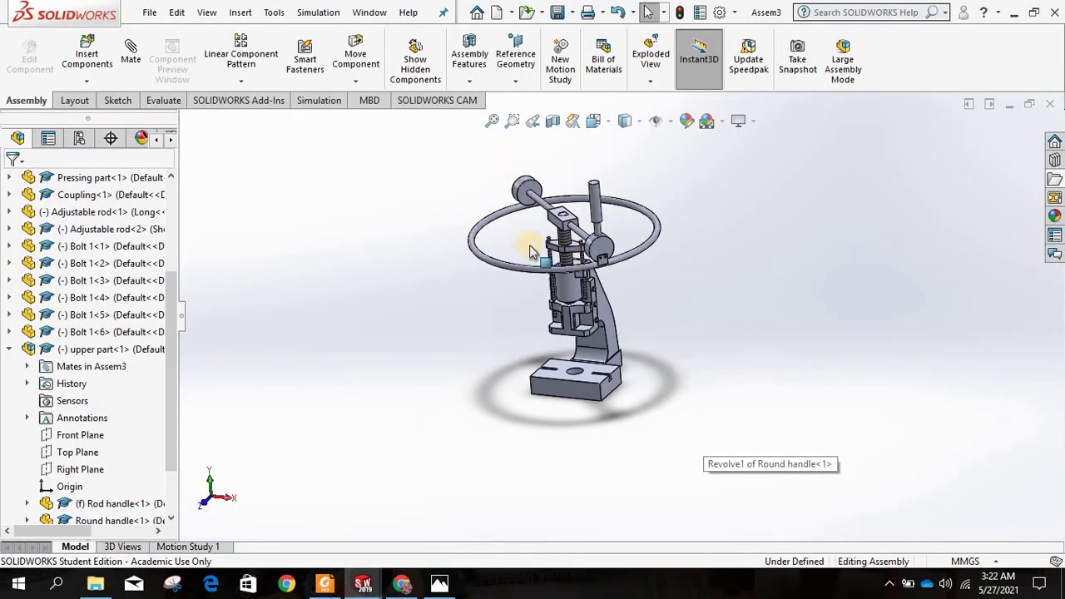
pyautogui.click(148, 14)
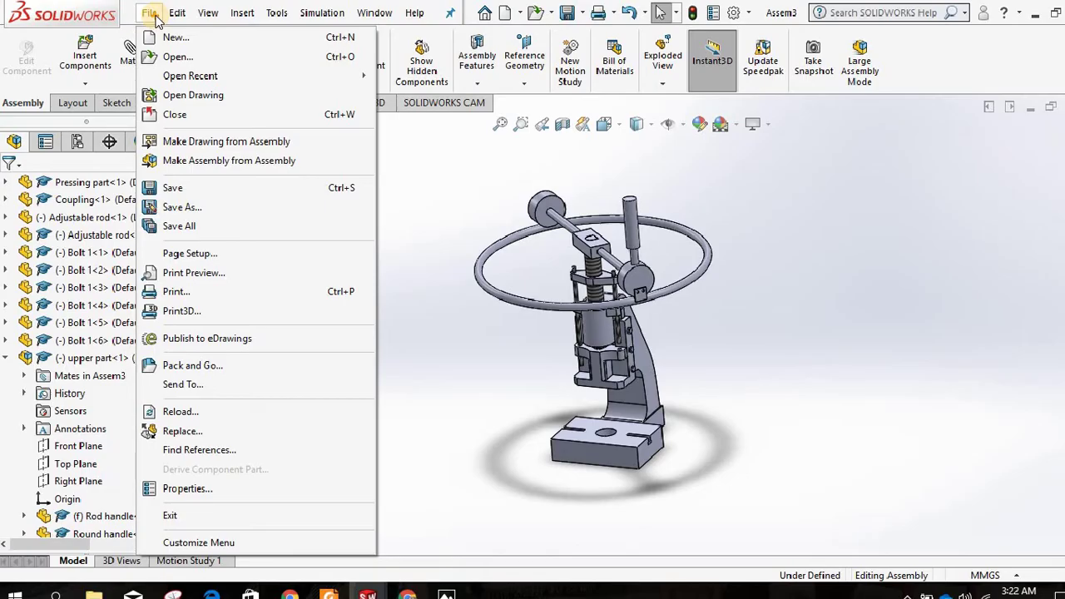
pyautogui.click(147, 25)
pyautogui.click(146, 25)
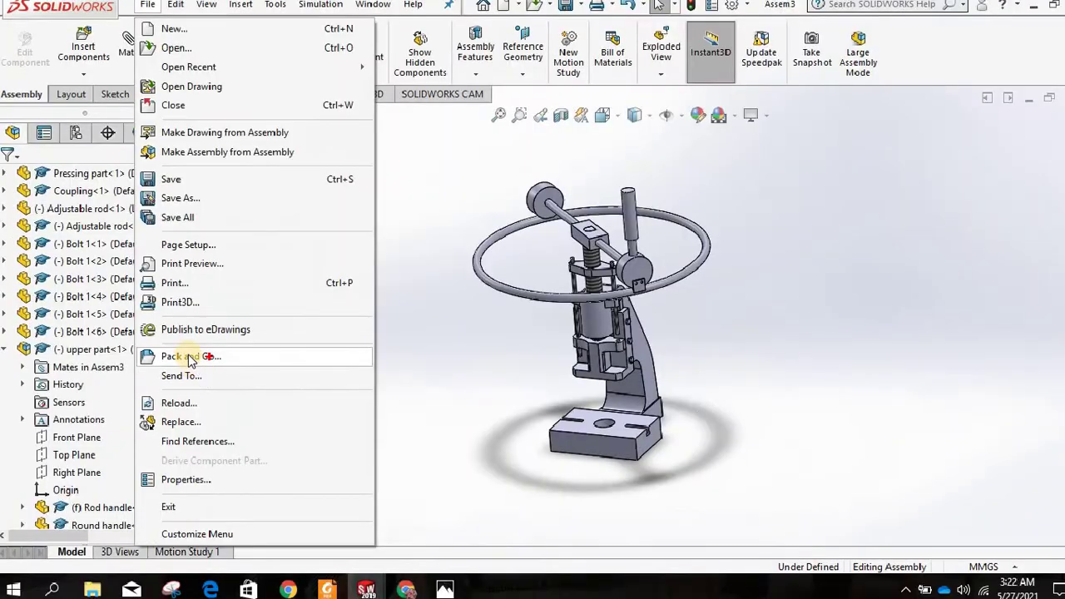
pyautogui.click(194, 357)
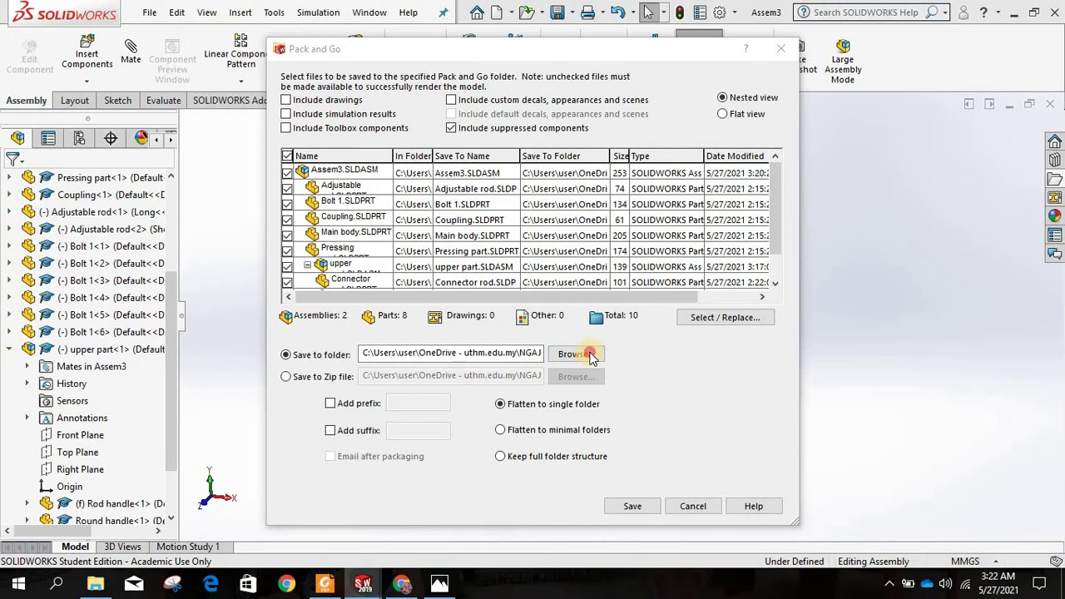
# Step: Browse for the Pack and Go destination and create a folder named "pack and go fly press" inside FLYWHEEL PRESS
pyautogui.click(579, 352)
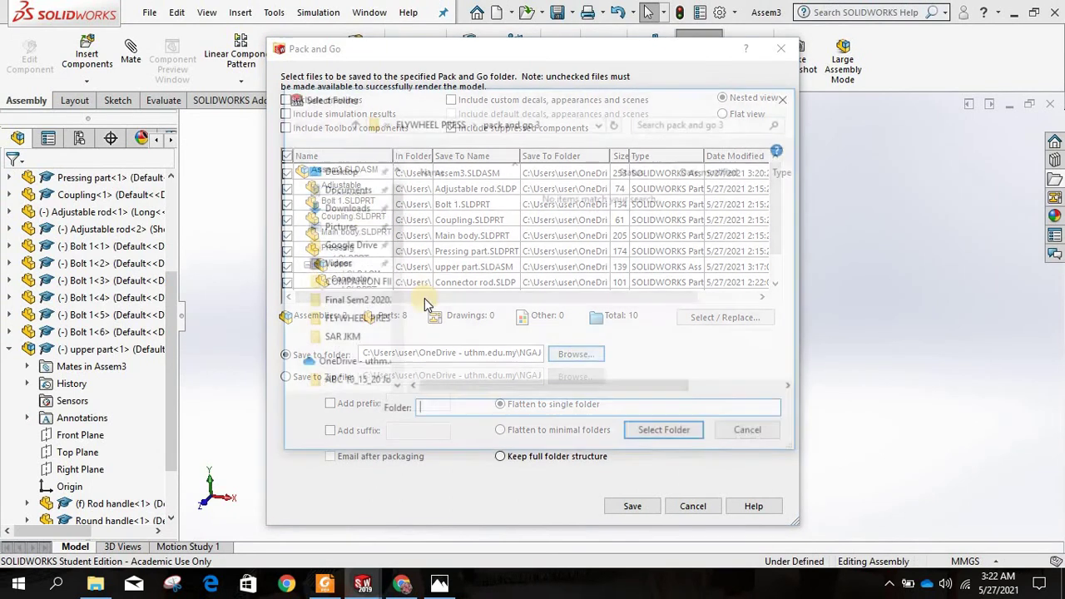
pyautogui.click(433, 123)
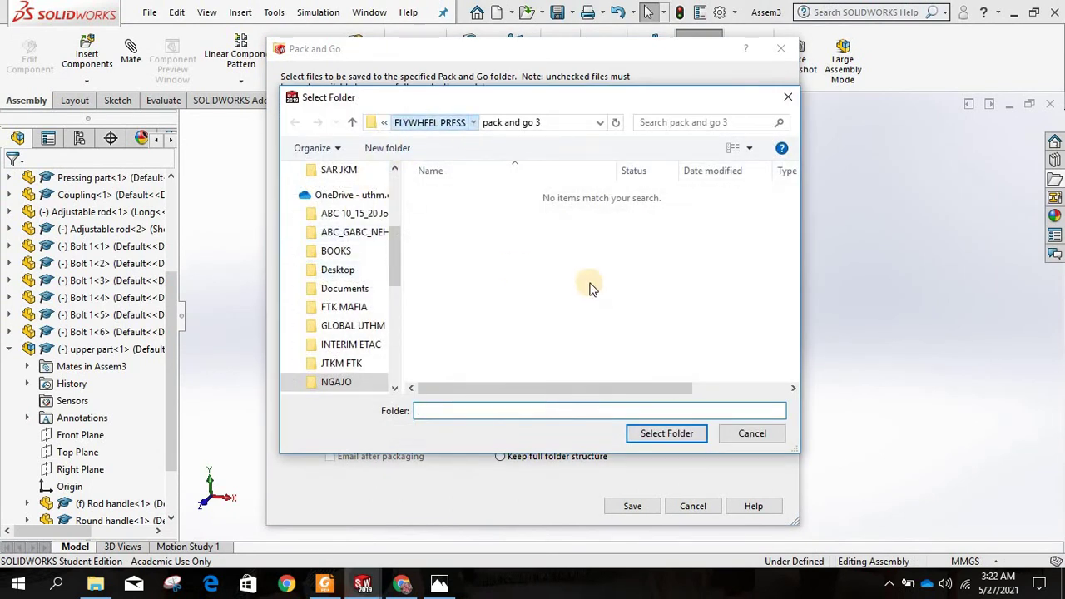
pyautogui.click(464, 283)
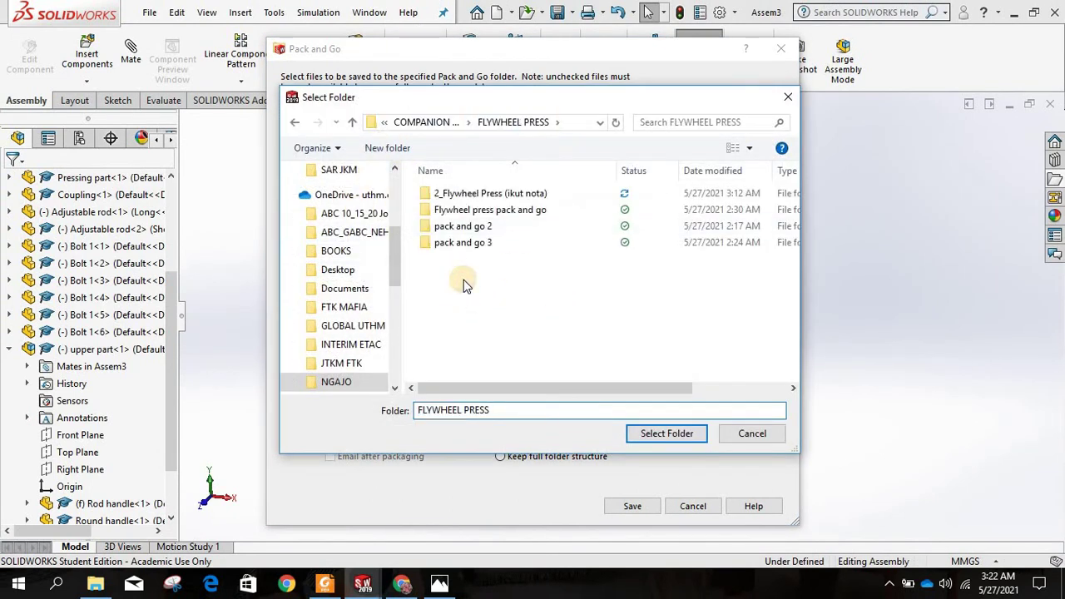
pyautogui.rightClick(464, 284)
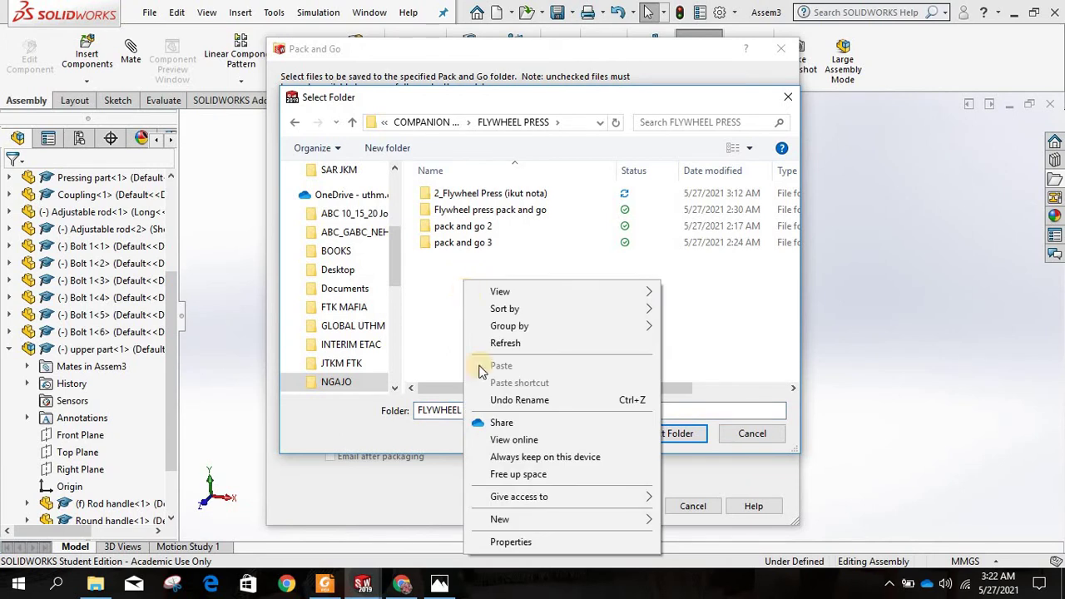
pyautogui.moveTo(593, 517)
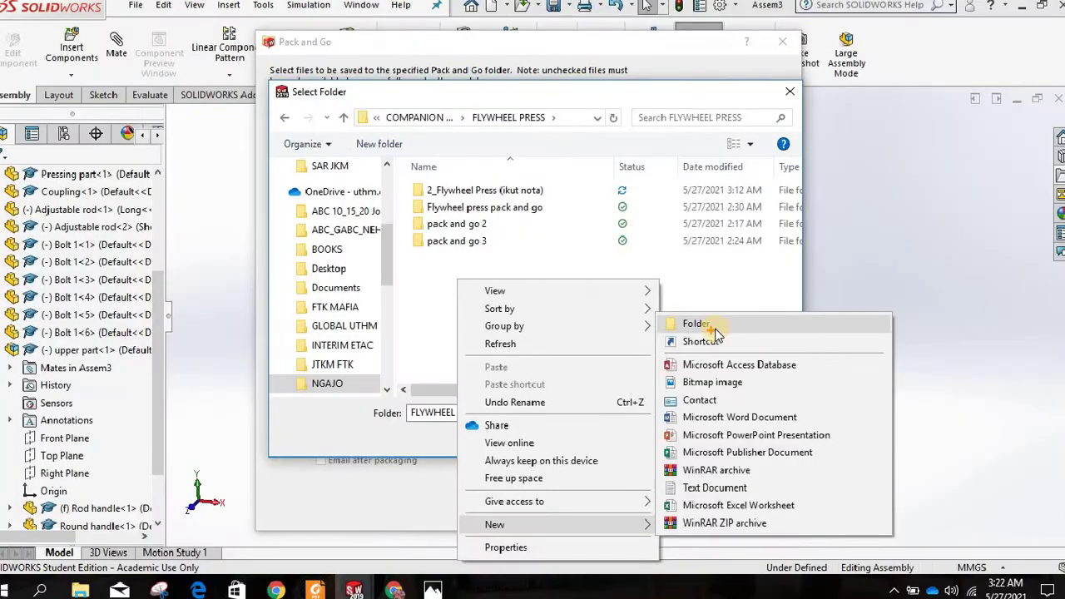
pyautogui.click(716, 328)
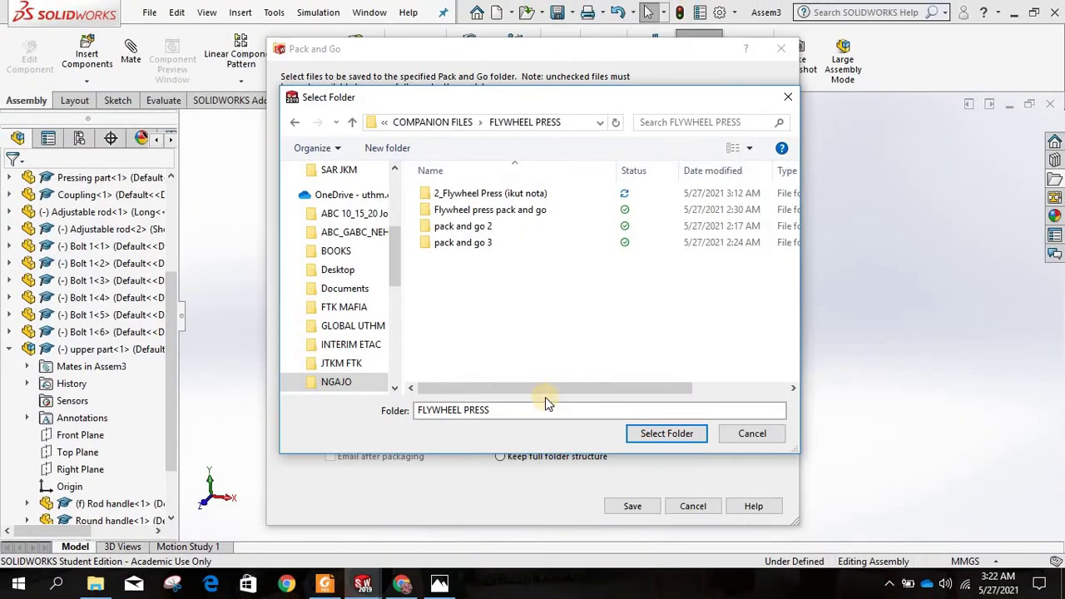
pyautogui.rightClick(486, 293)
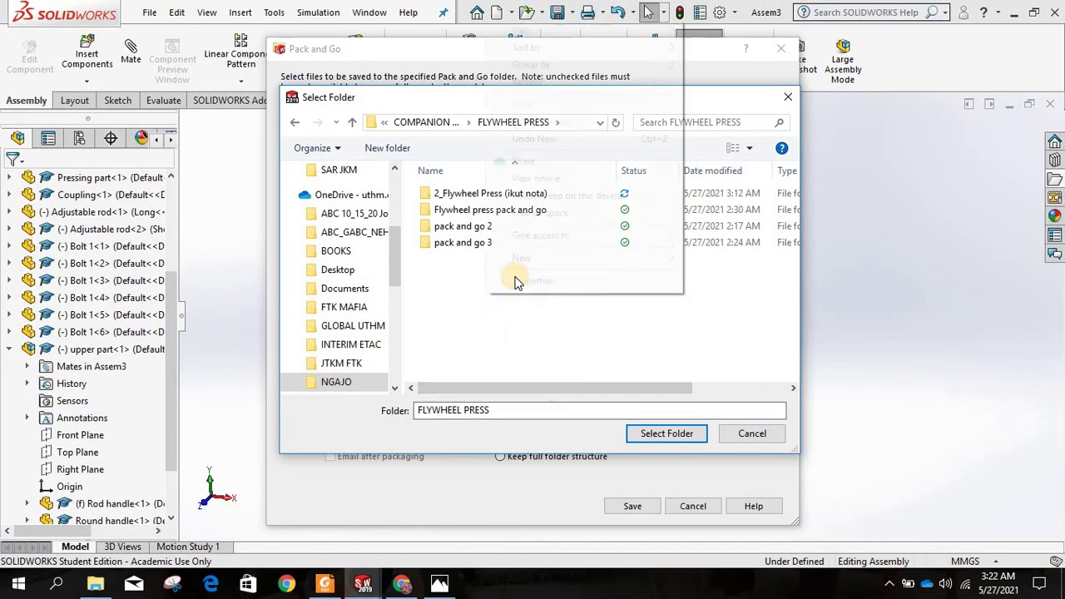
pyautogui.moveTo(674, 265)
pyautogui.click(717, 318)
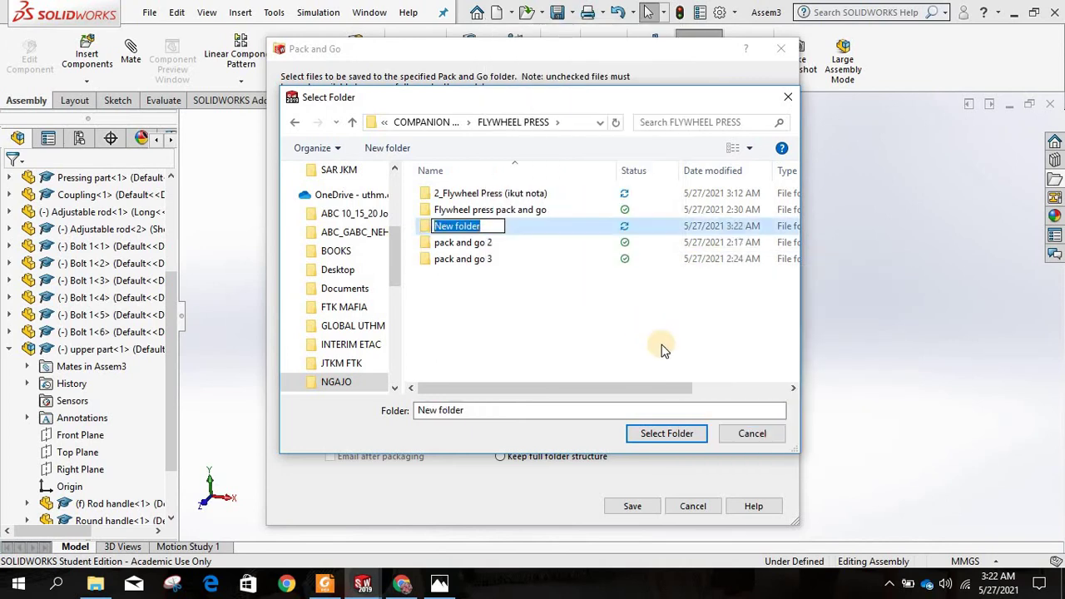
pyautogui.write('pac')
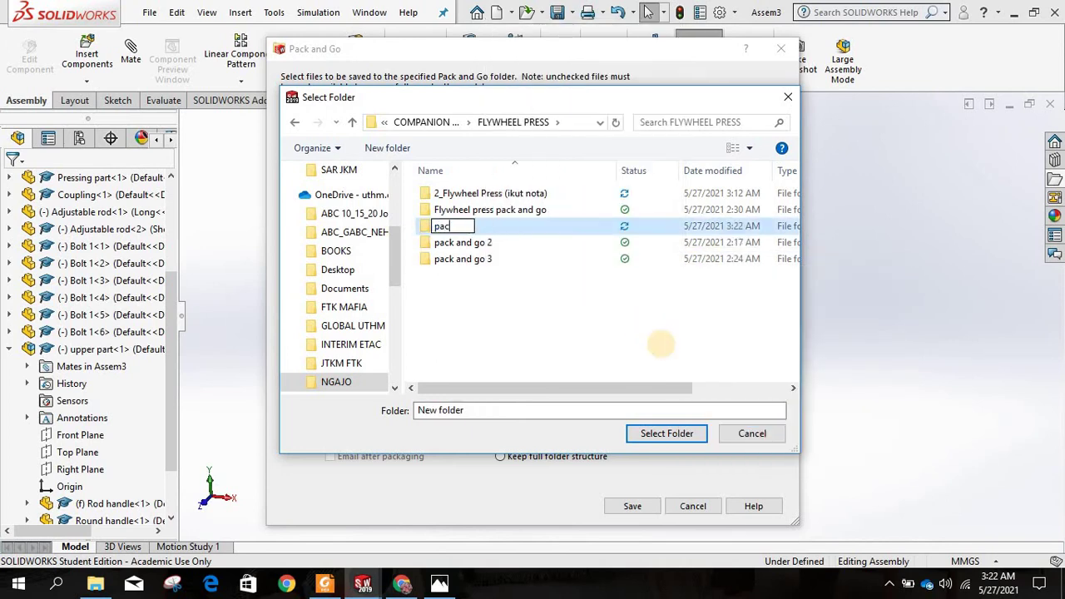
pyautogui.write('k and go fly press')
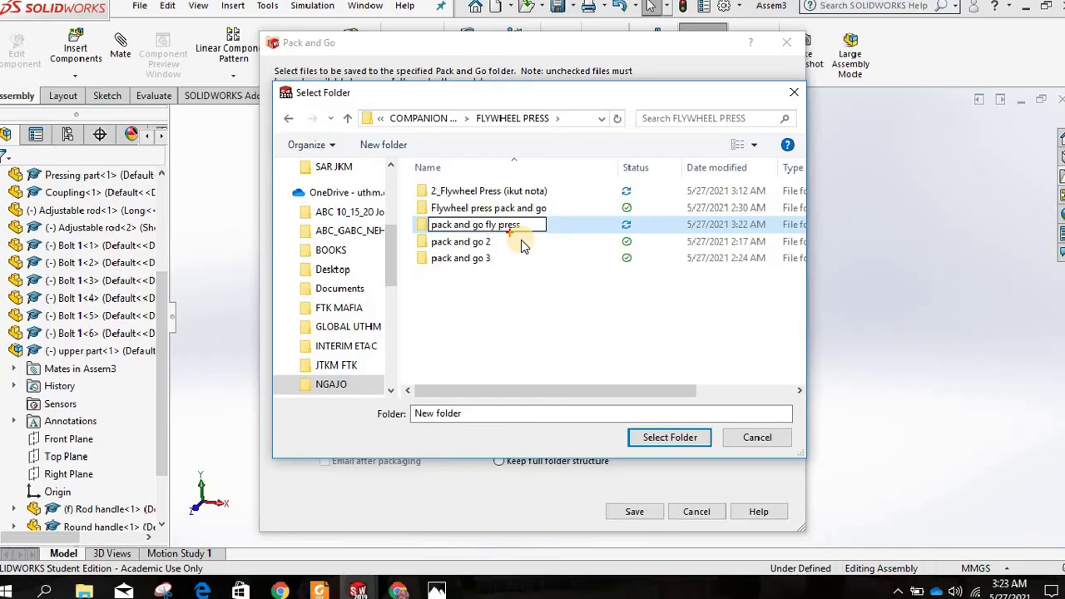
pyautogui.press('Return')
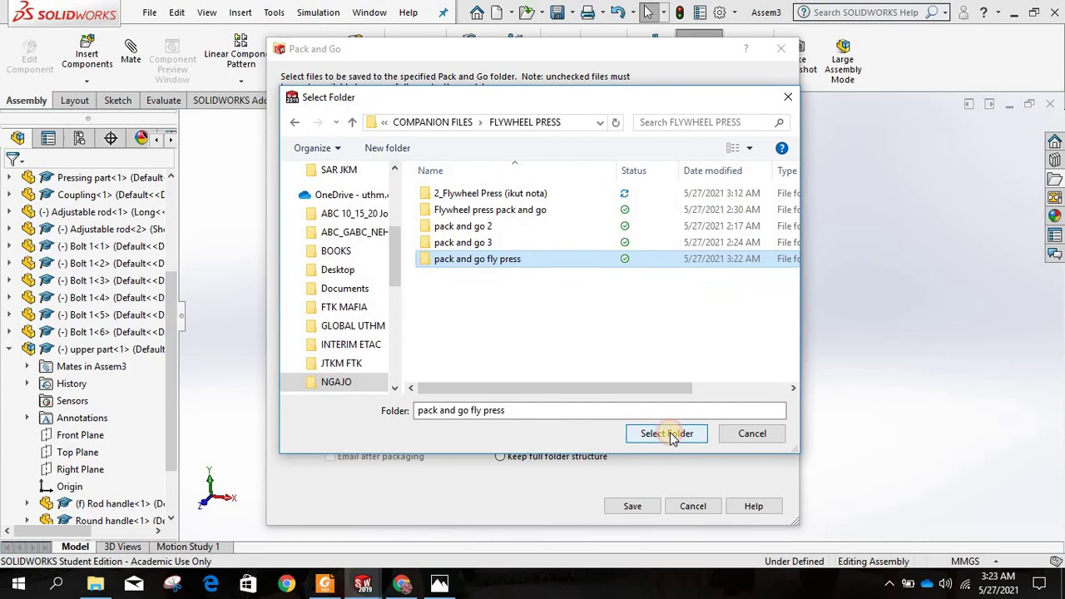
# Step: Set the pack and go fly press folder as the destination and save the packaged Assem3 files there
pyautogui.click(679, 439)
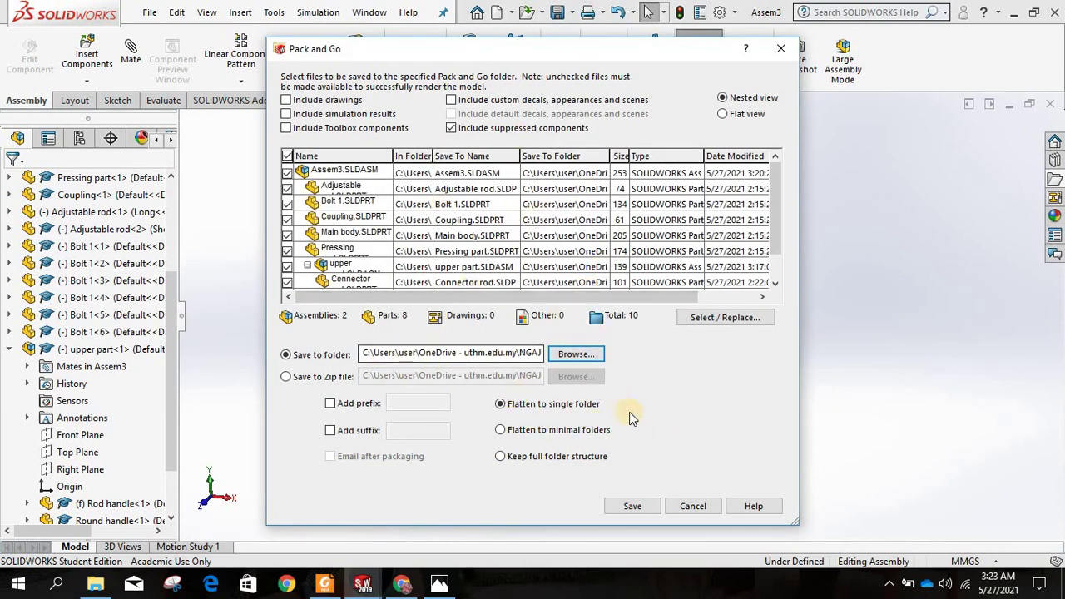
pyautogui.click(634, 508)
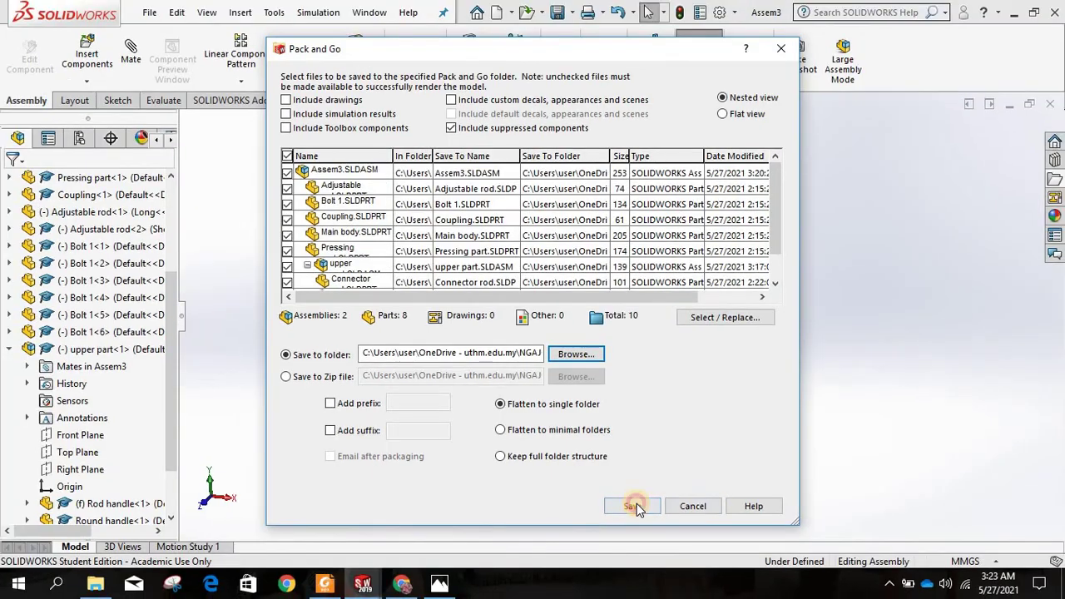
pyautogui.click(632, 505)
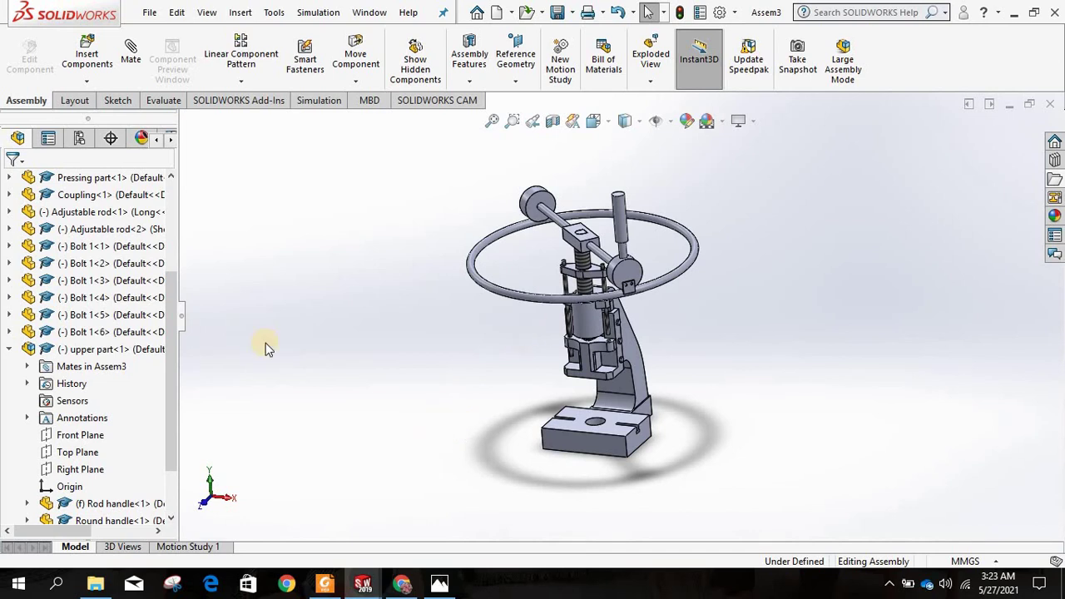
# Step: Switch to File Explorer and open the pack and go fly press folder inside COMPANION FILES > FLYWHEEL PRESS
pyautogui.click(88, 589)
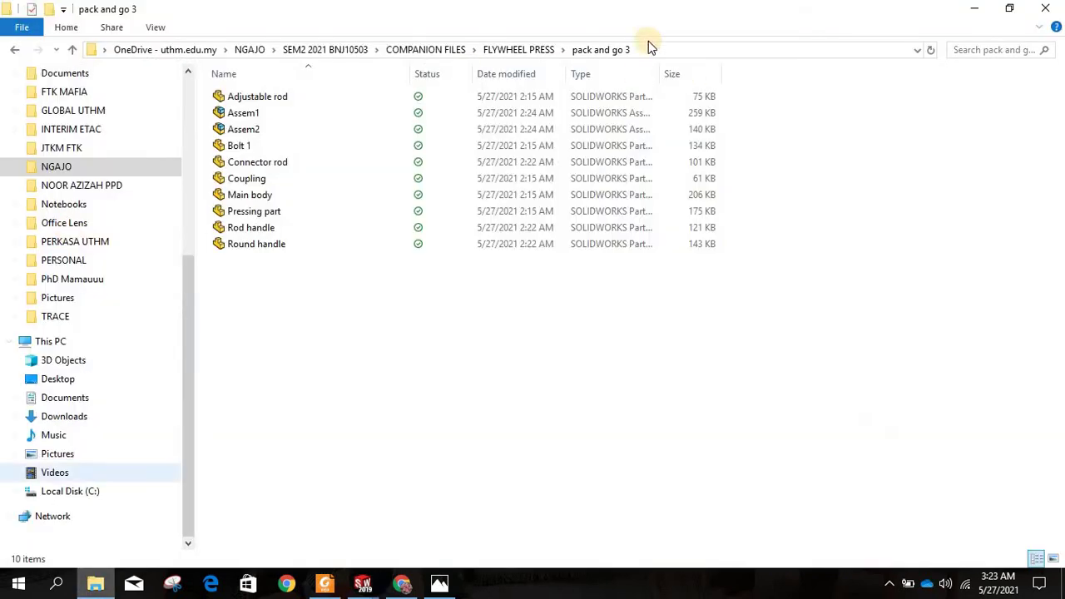
pyautogui.click(426, 50)
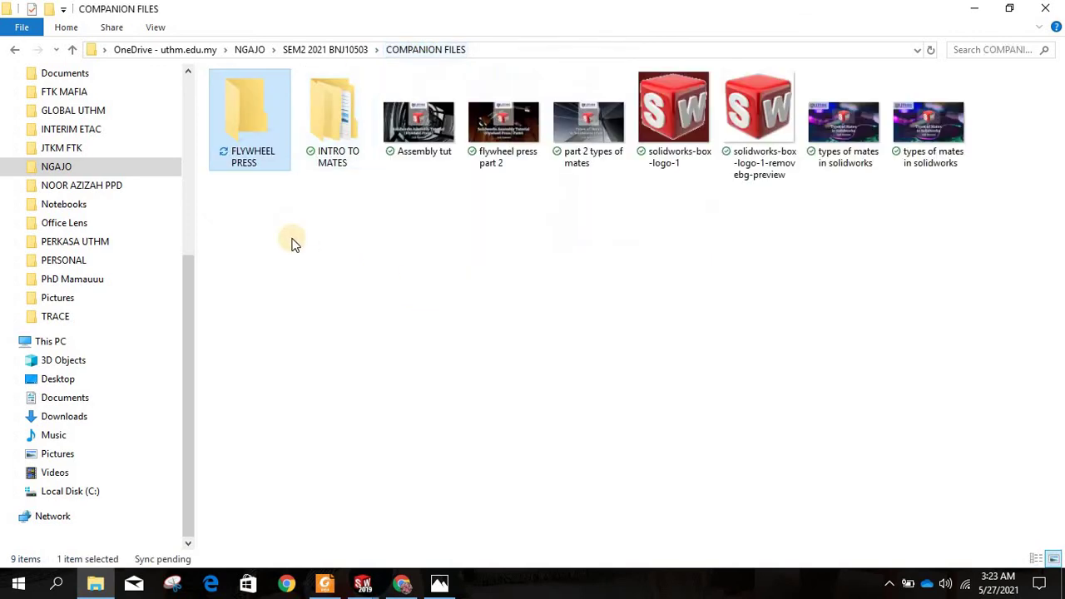
pyautogui.doubleClick(246, 142)
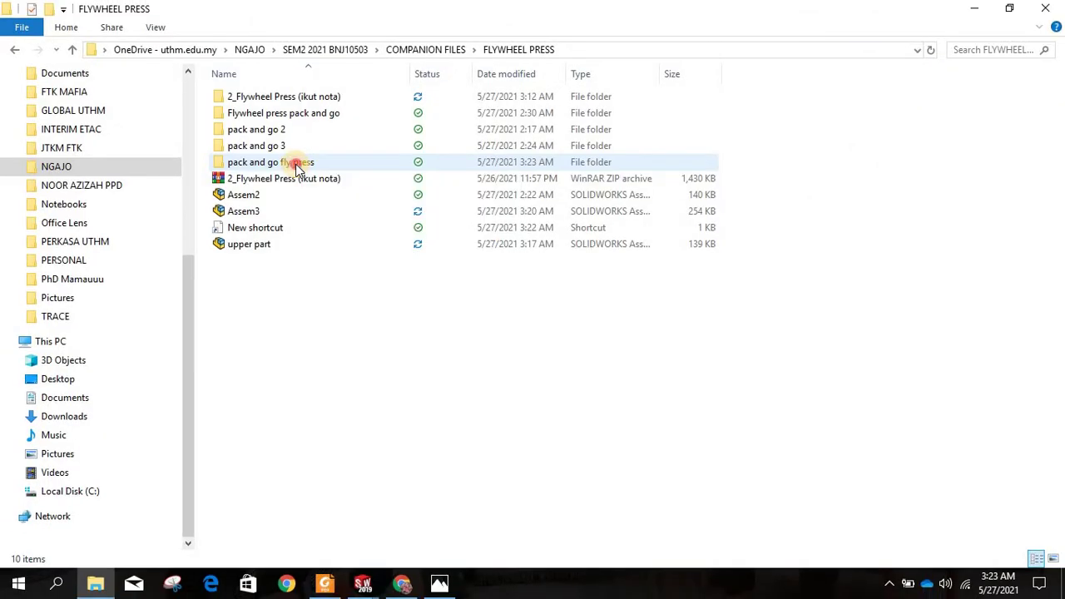
pyautogui.doubleClick(297, 164)
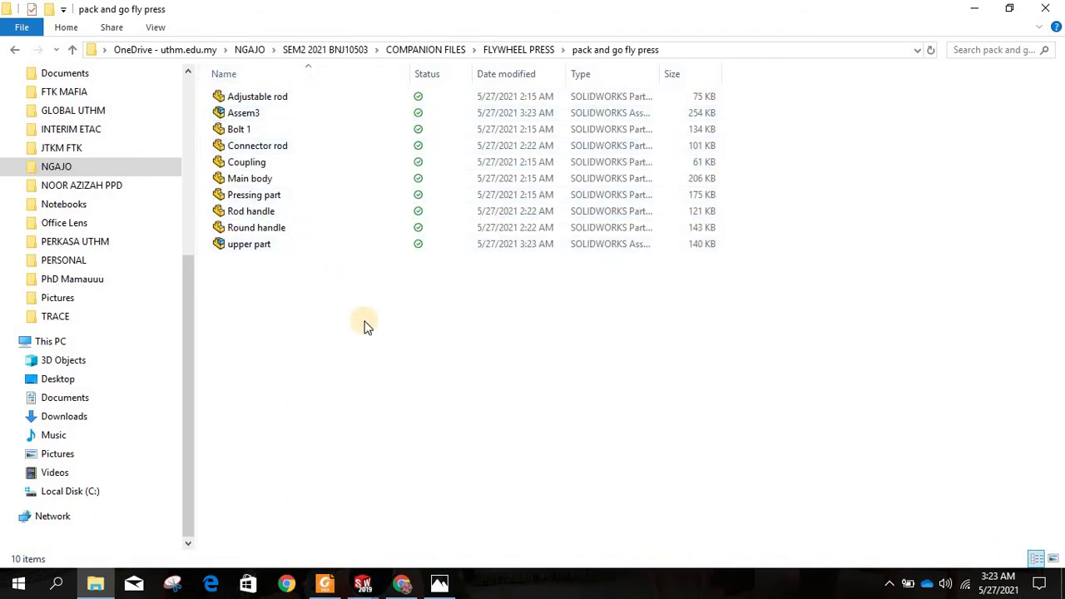
# Step: Check the packaged files, locating the upper part subassembly and the Assem3 assembly among the parts
pyautogui.click(523, 245)
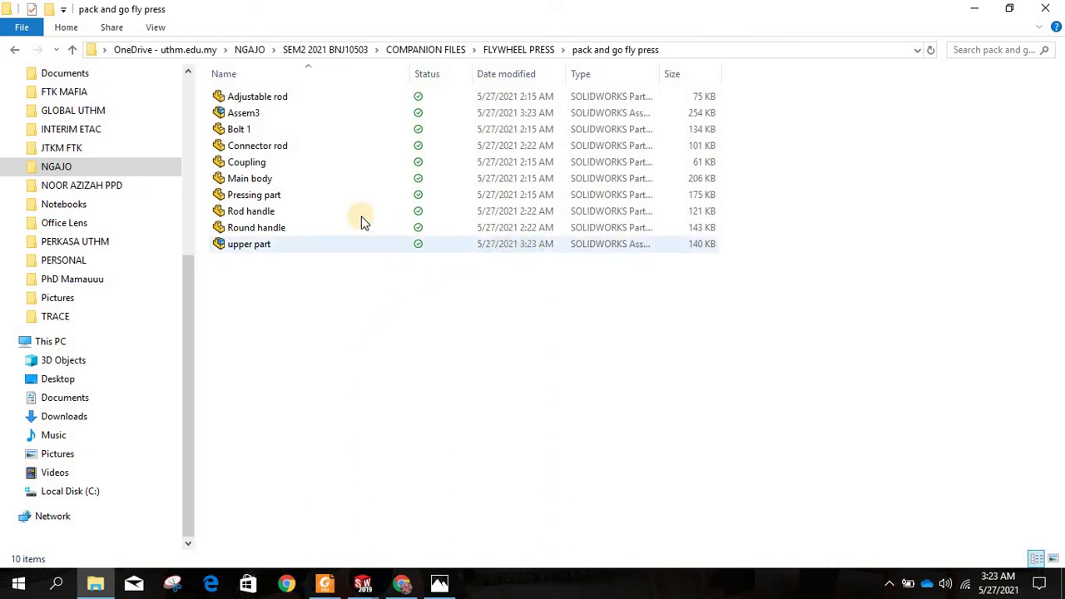
pyautogui.click(278, 245)
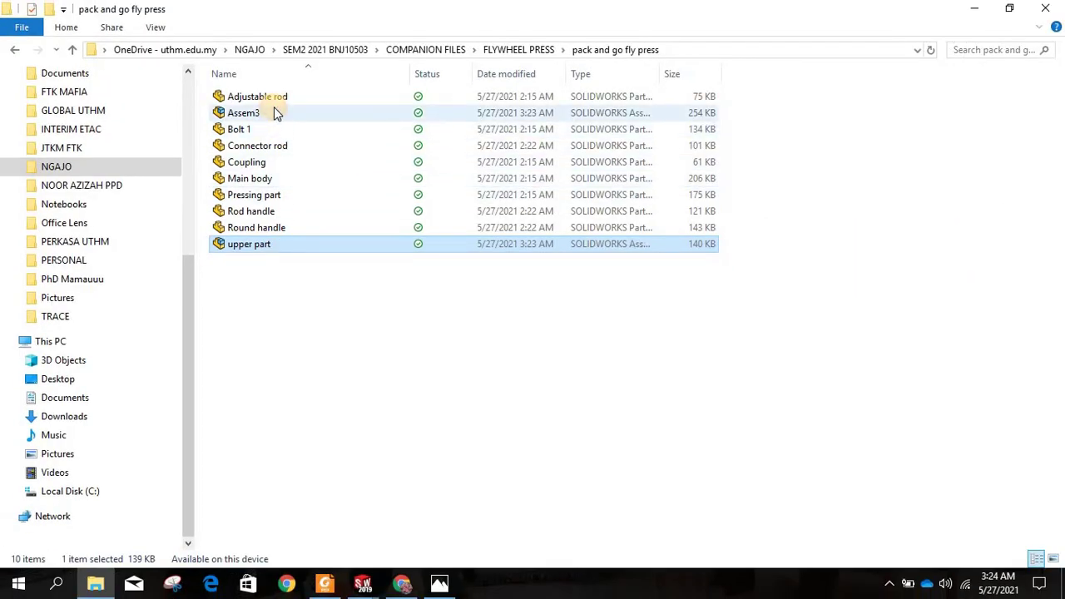
pyautogui.click(277, 113)
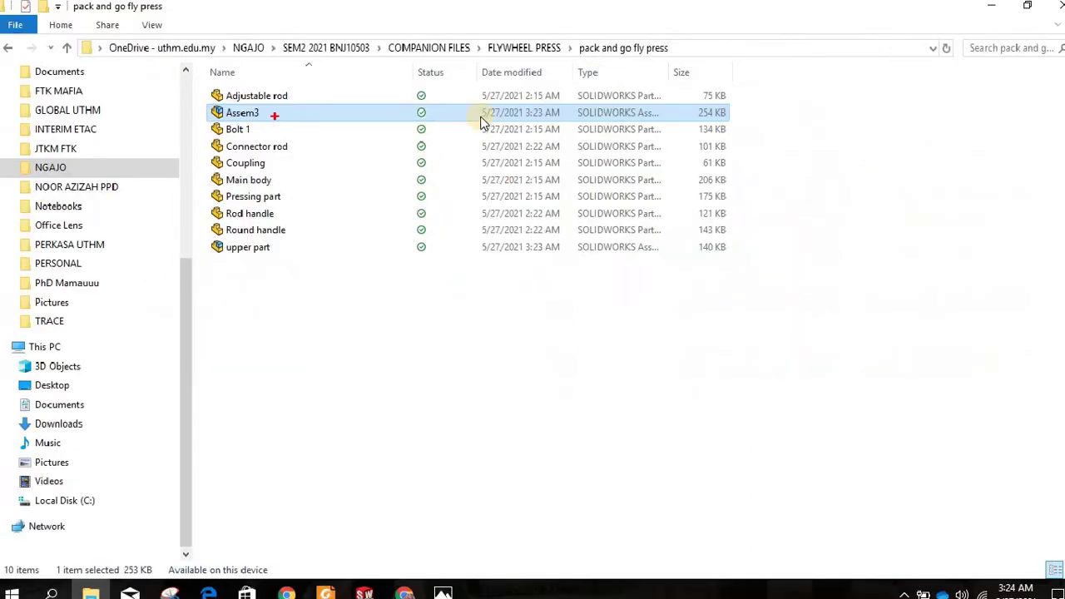
# Step: Return to the FLYWHEEL PRESS folder and review the archiving options available for the pack and go fly press folder
pyautogui.click(498, 50)
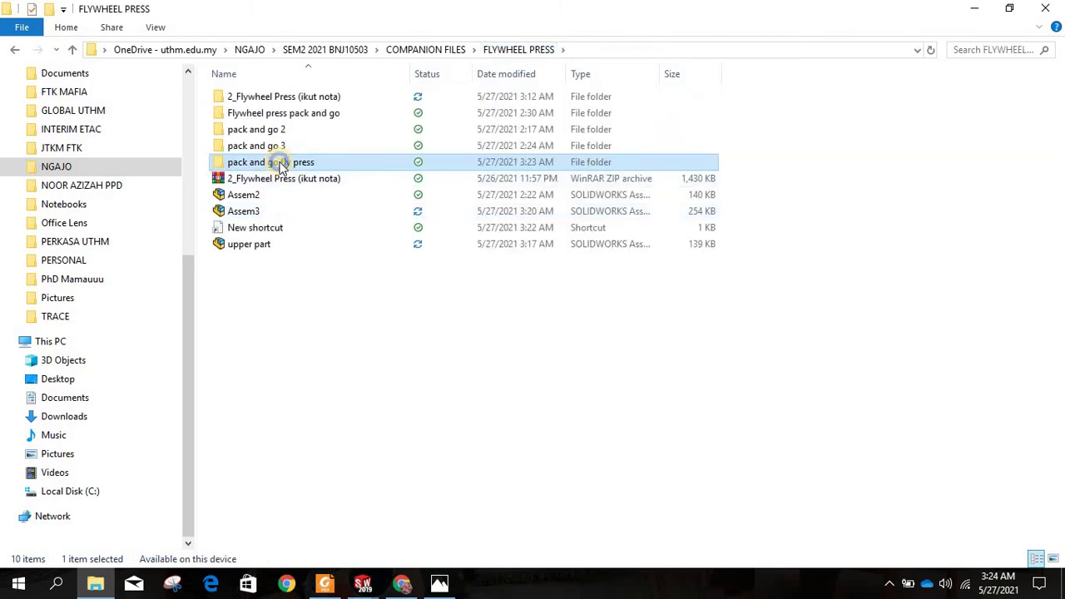
pyautogui.rightClick(281, 167)
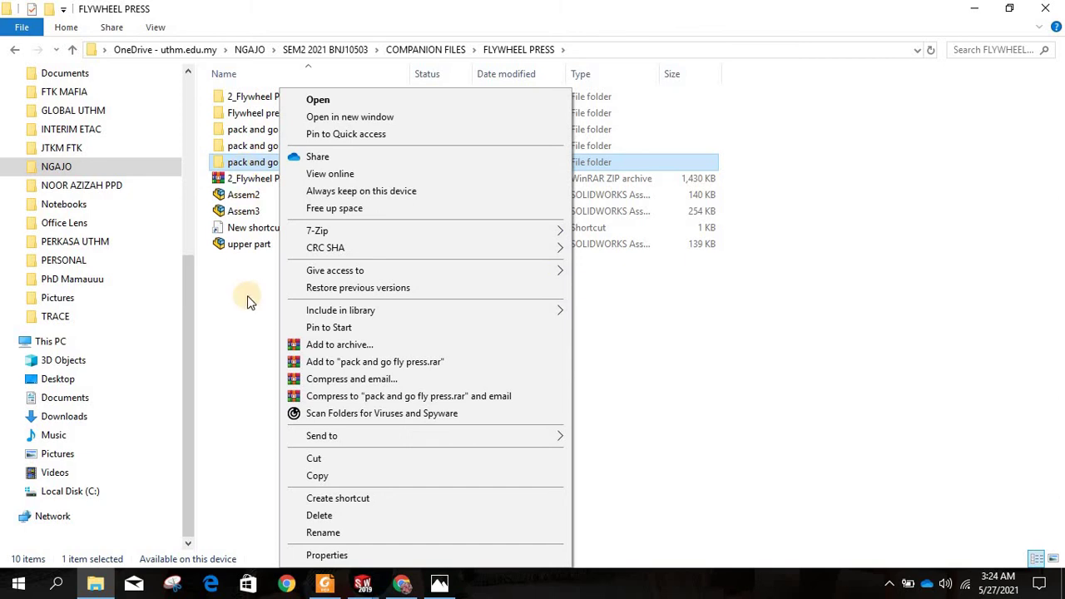
pyautogui.click(266, 162)
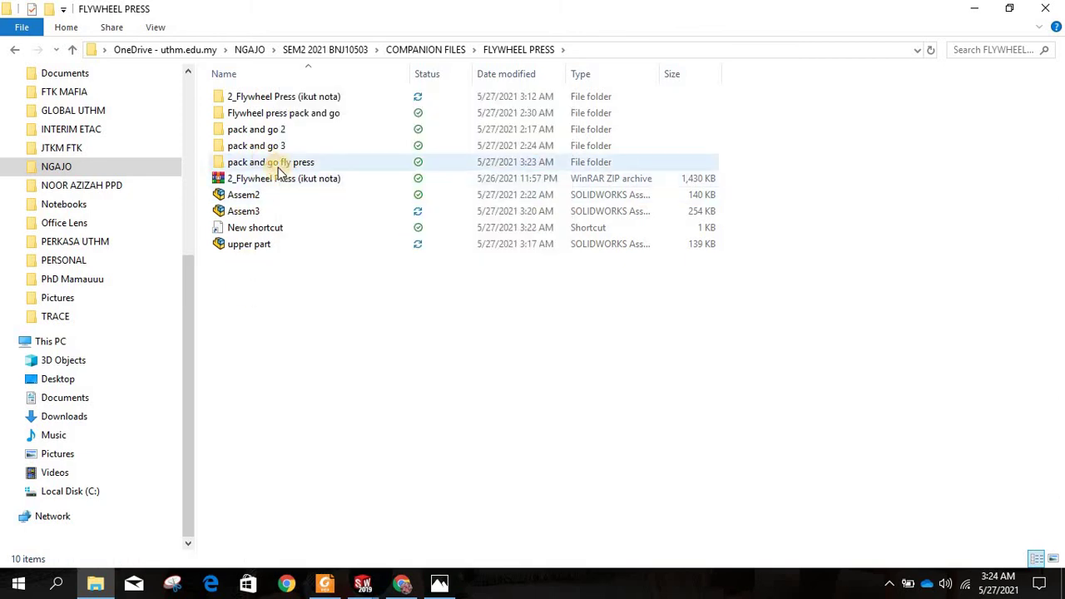
pyautogui.click(268, 164)
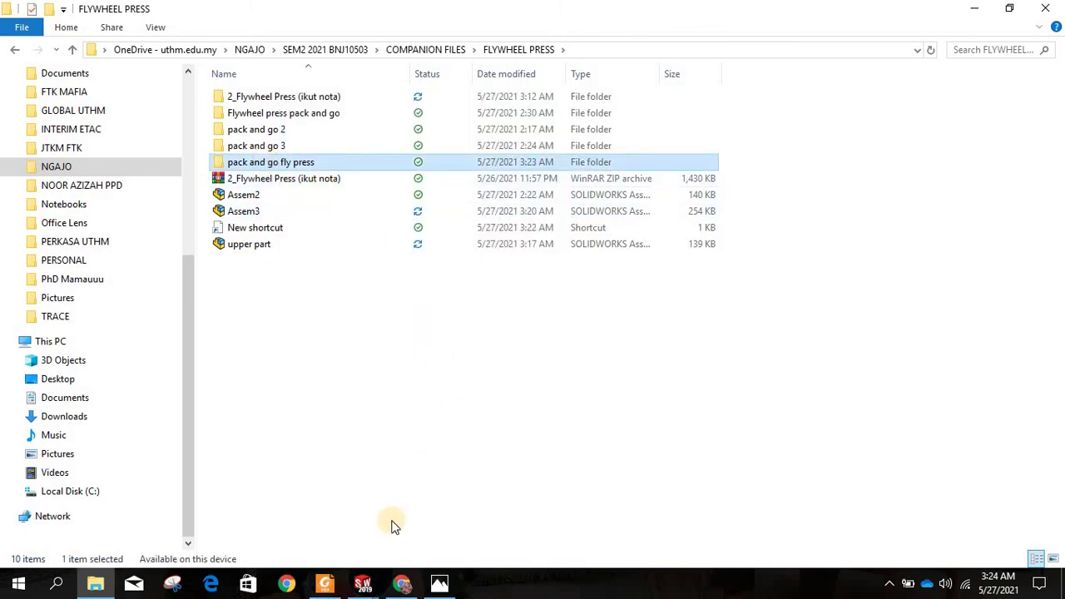
# Step: Switch back to the open SOLIDWORKS windows
pyautogui.click(363, 584)
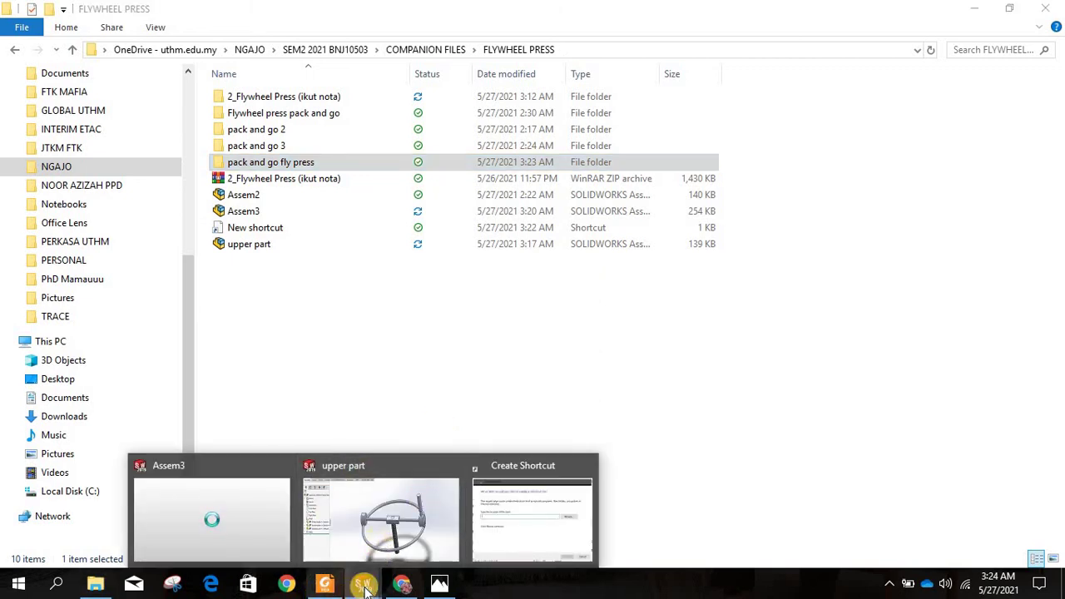